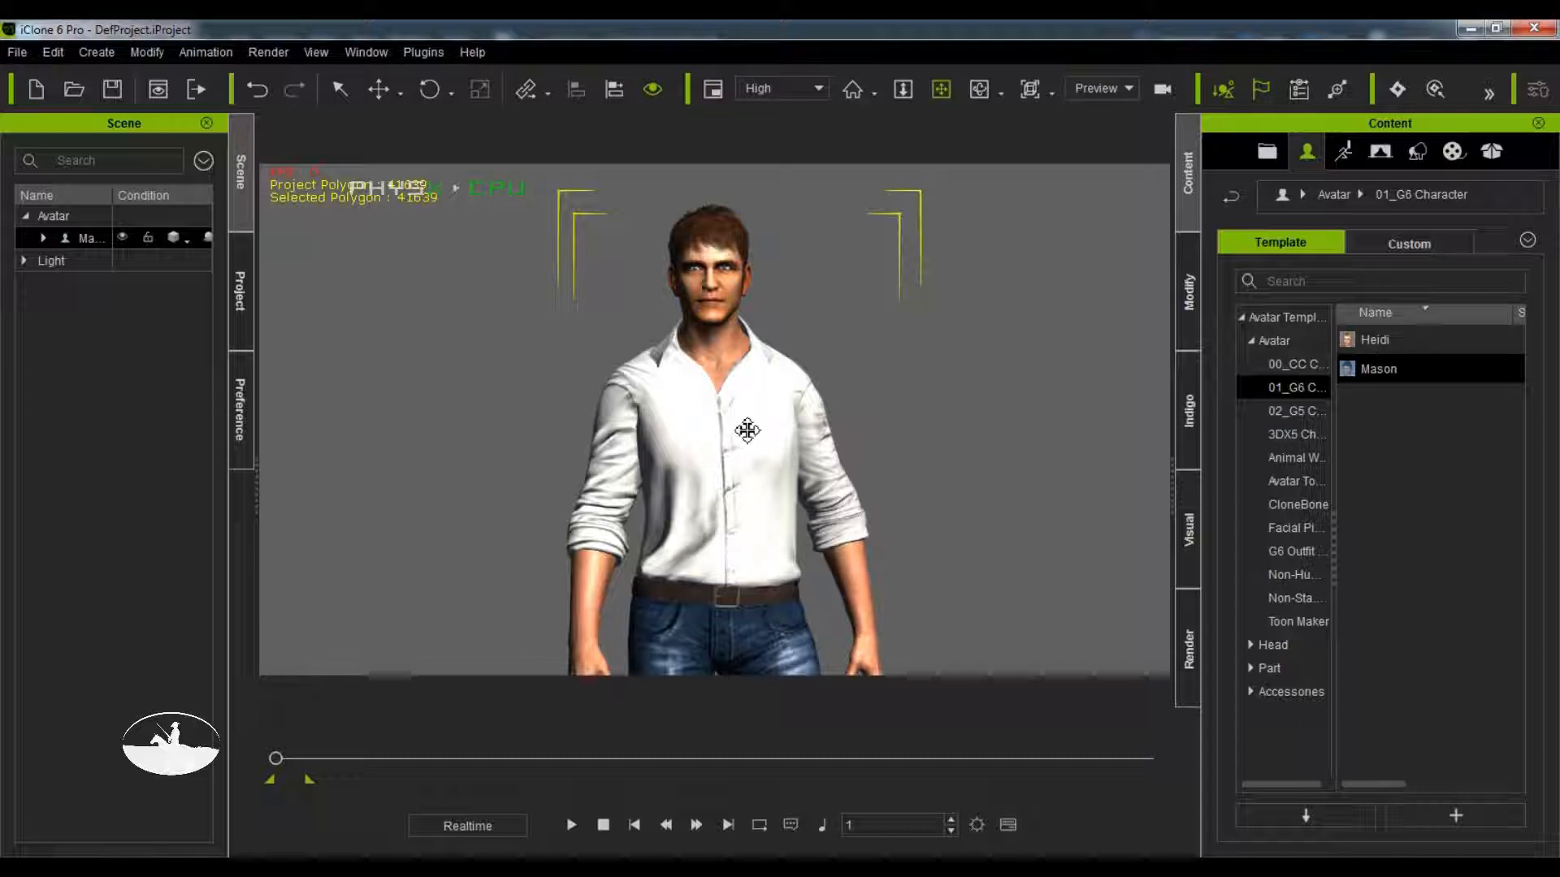
# Pick the avatar's white shirt material and open its Diffuse texture in the external image editor
pyautogui.press('y')
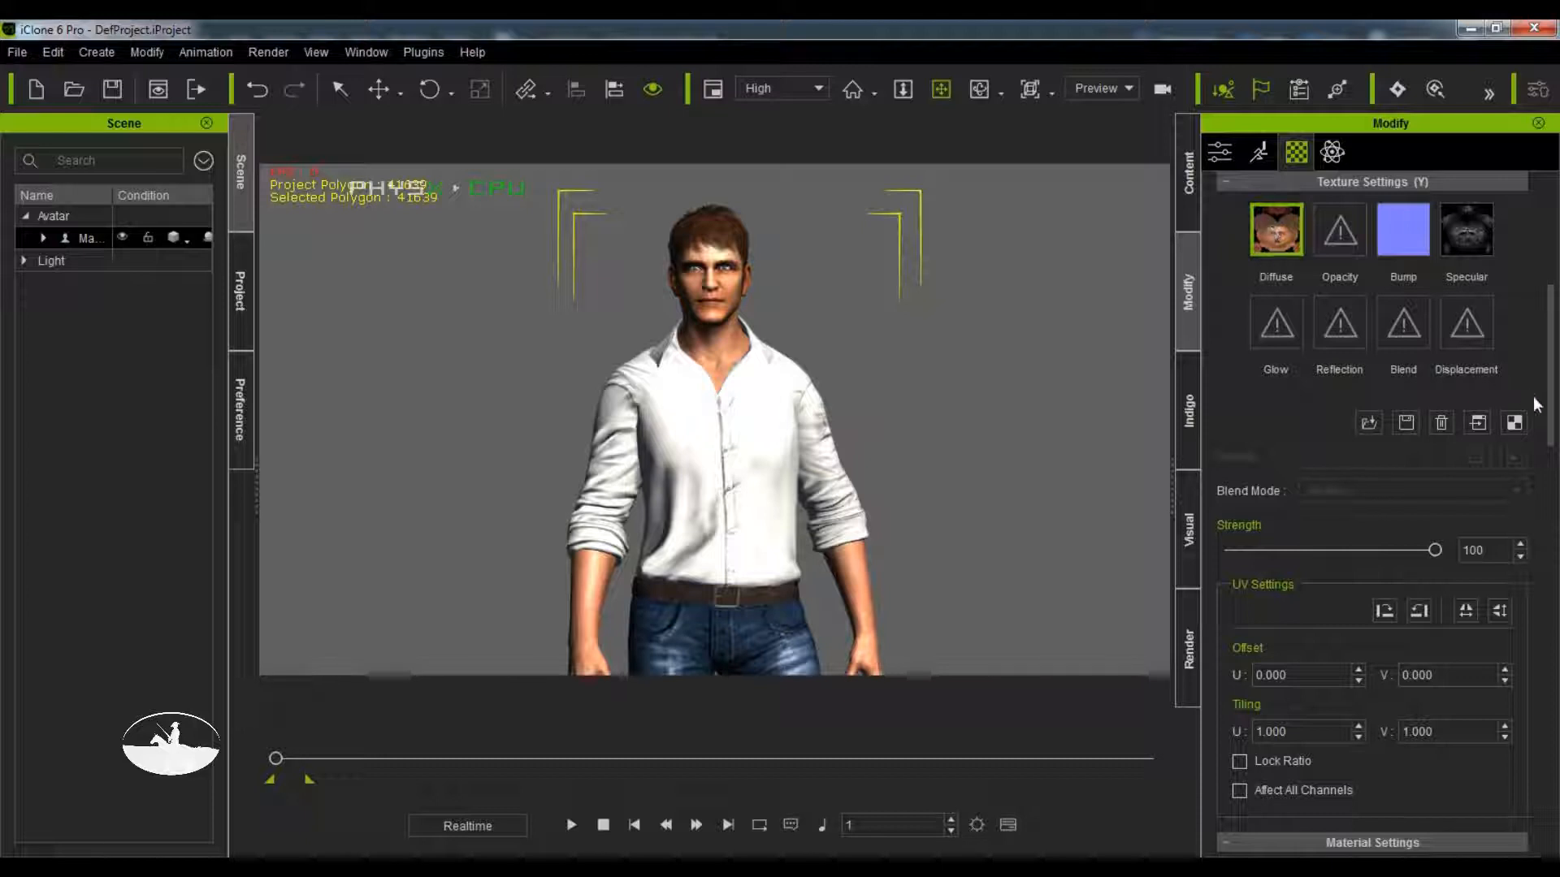
pyautogui.moveTo(1550, 410); pyautogui.dragTo(1544, 284)
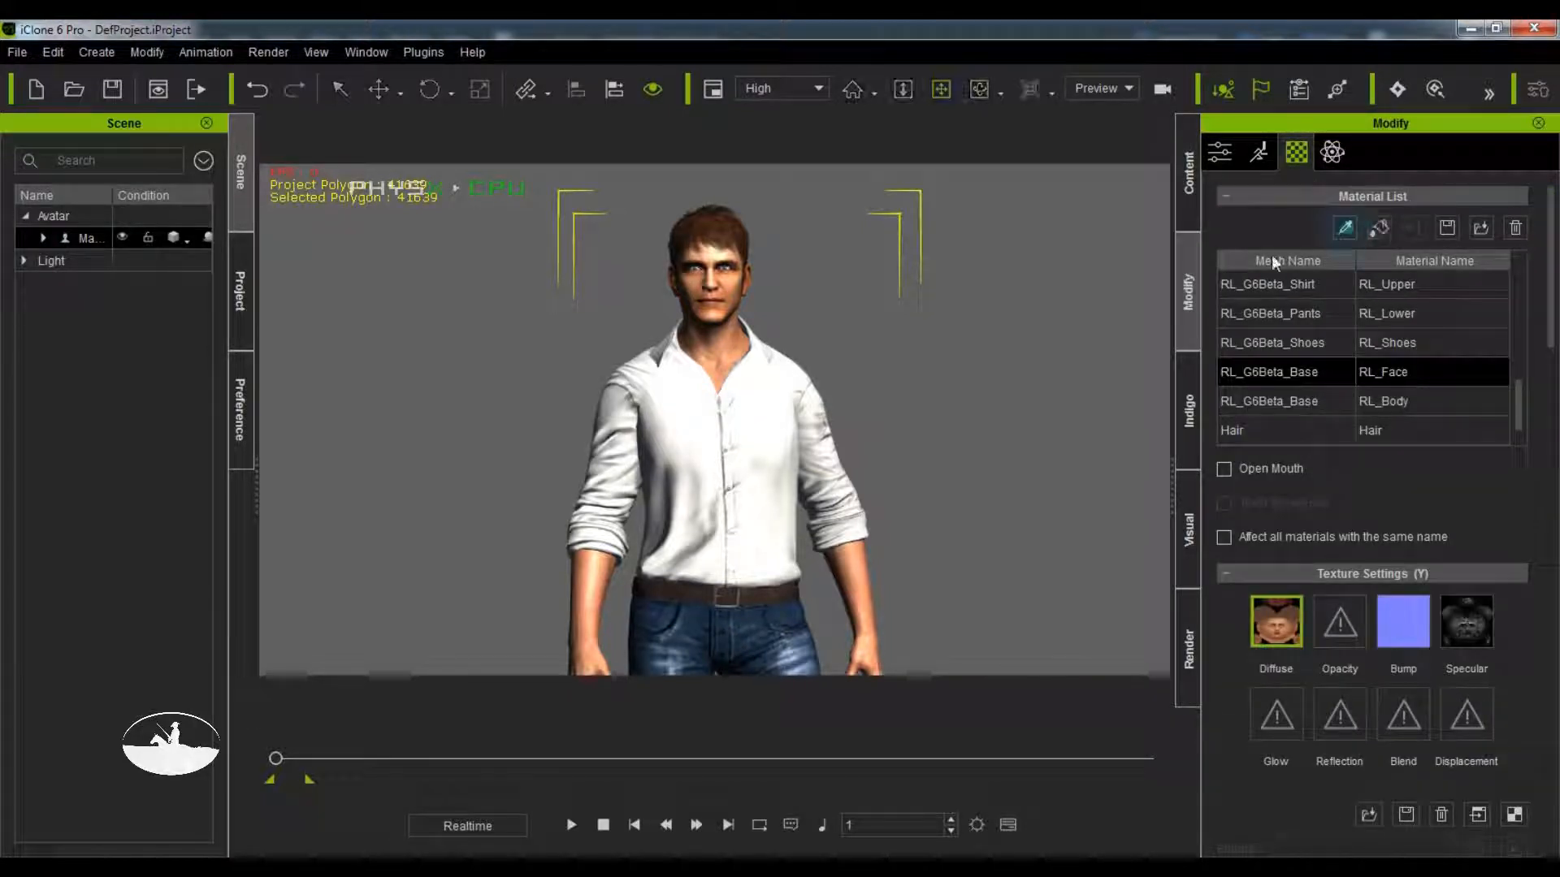
pyautogui.click(773, 406)
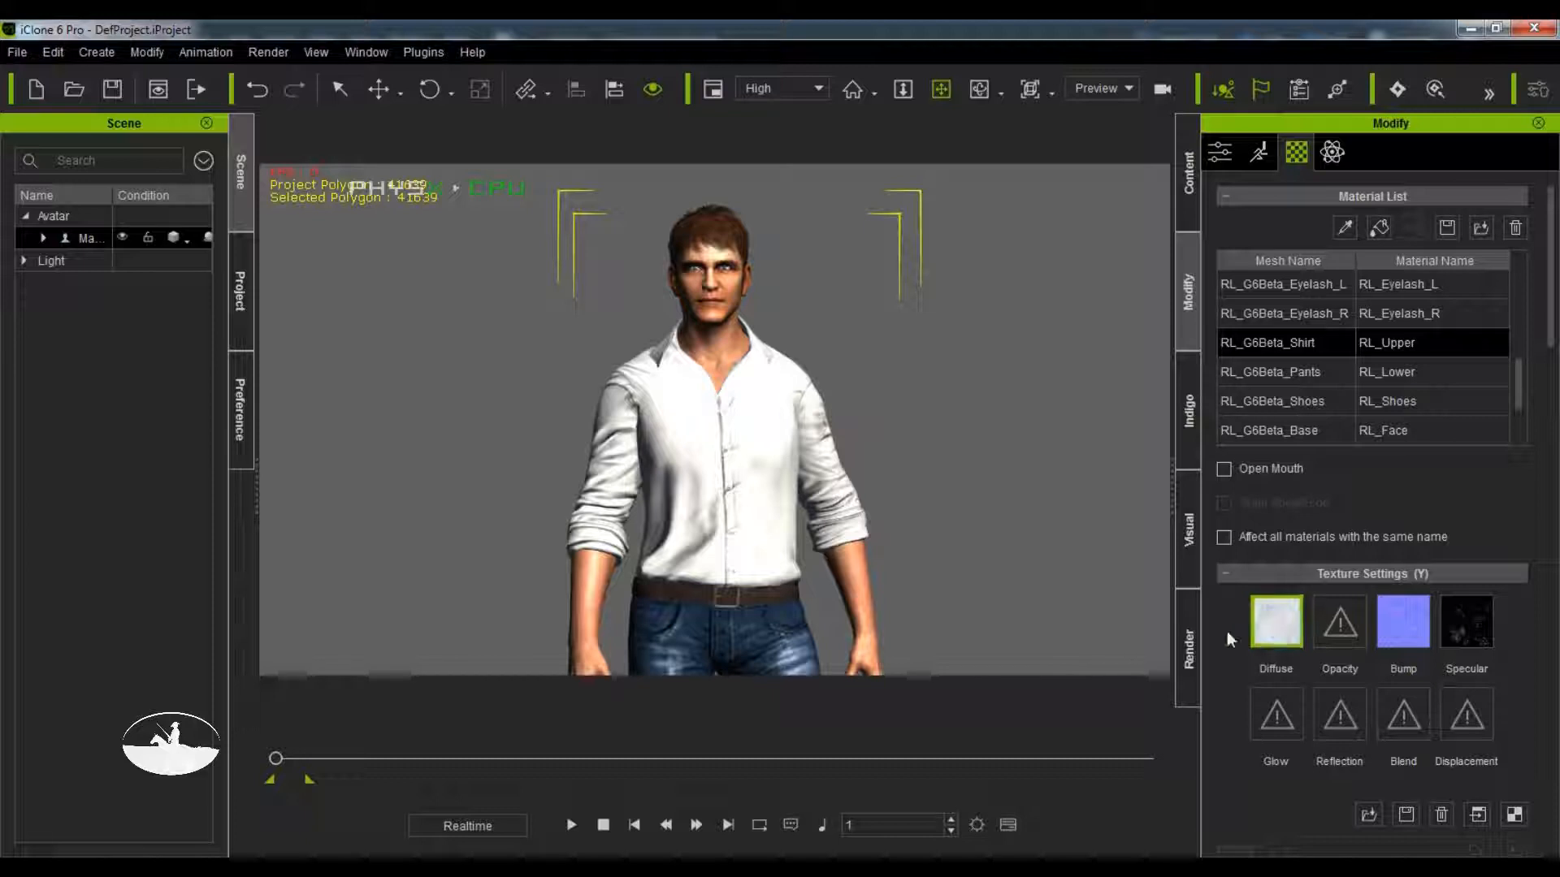
pyautogui.scroll(-5, 1373, 512)
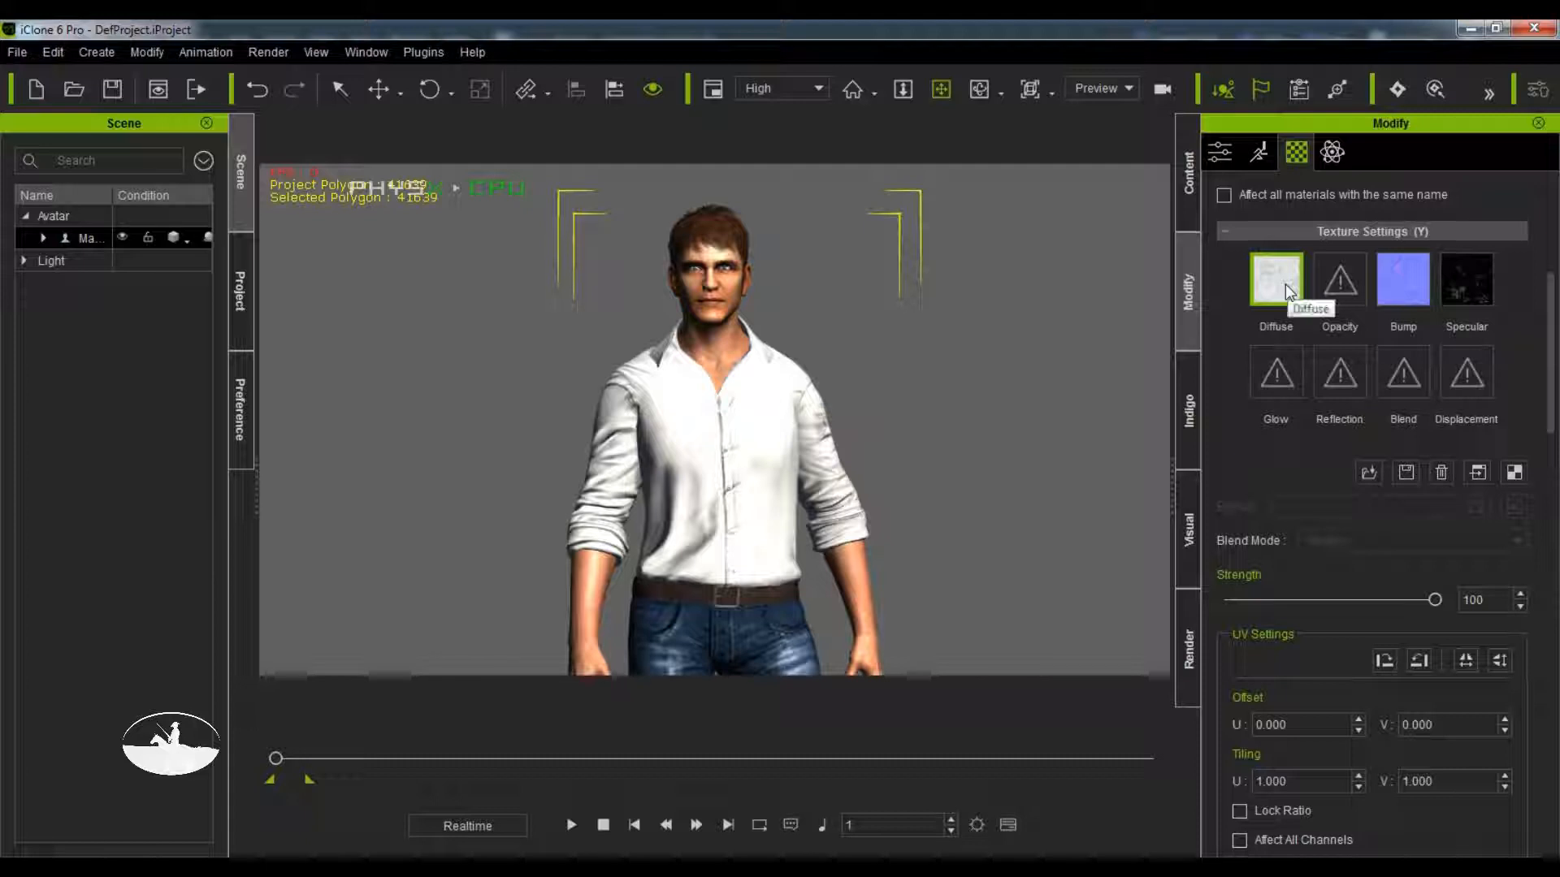
pyautogui.click(1477, 474)
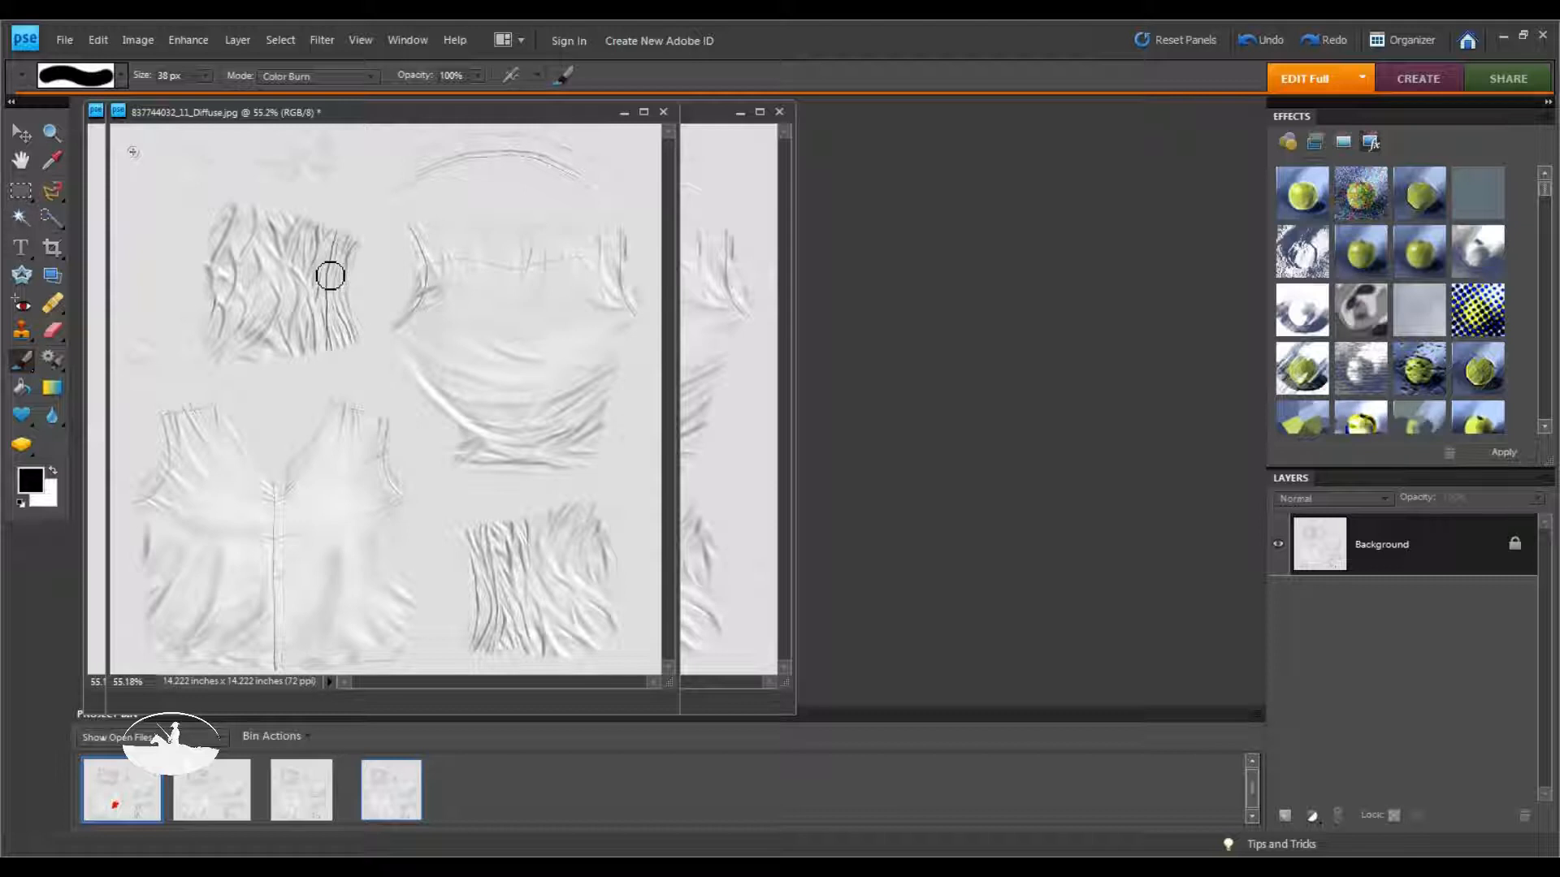
# Resize the exported shirt diffuse image to 1280 pixels wide, leaving its height unconstrained
pyautogui.click(136, 40)
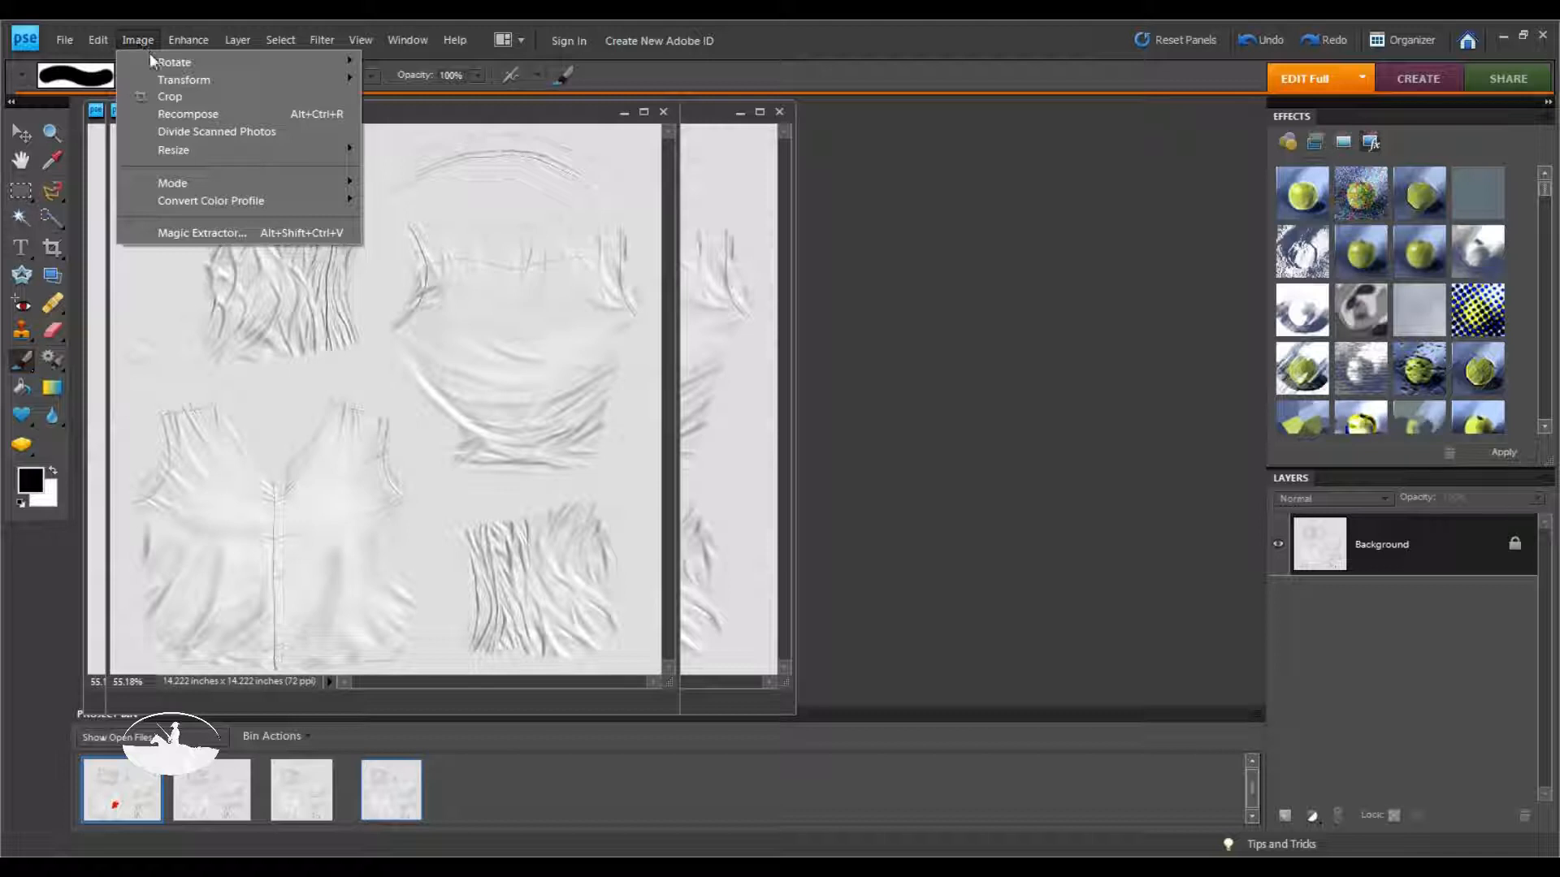
pyautogui.moveTo(203, 149)
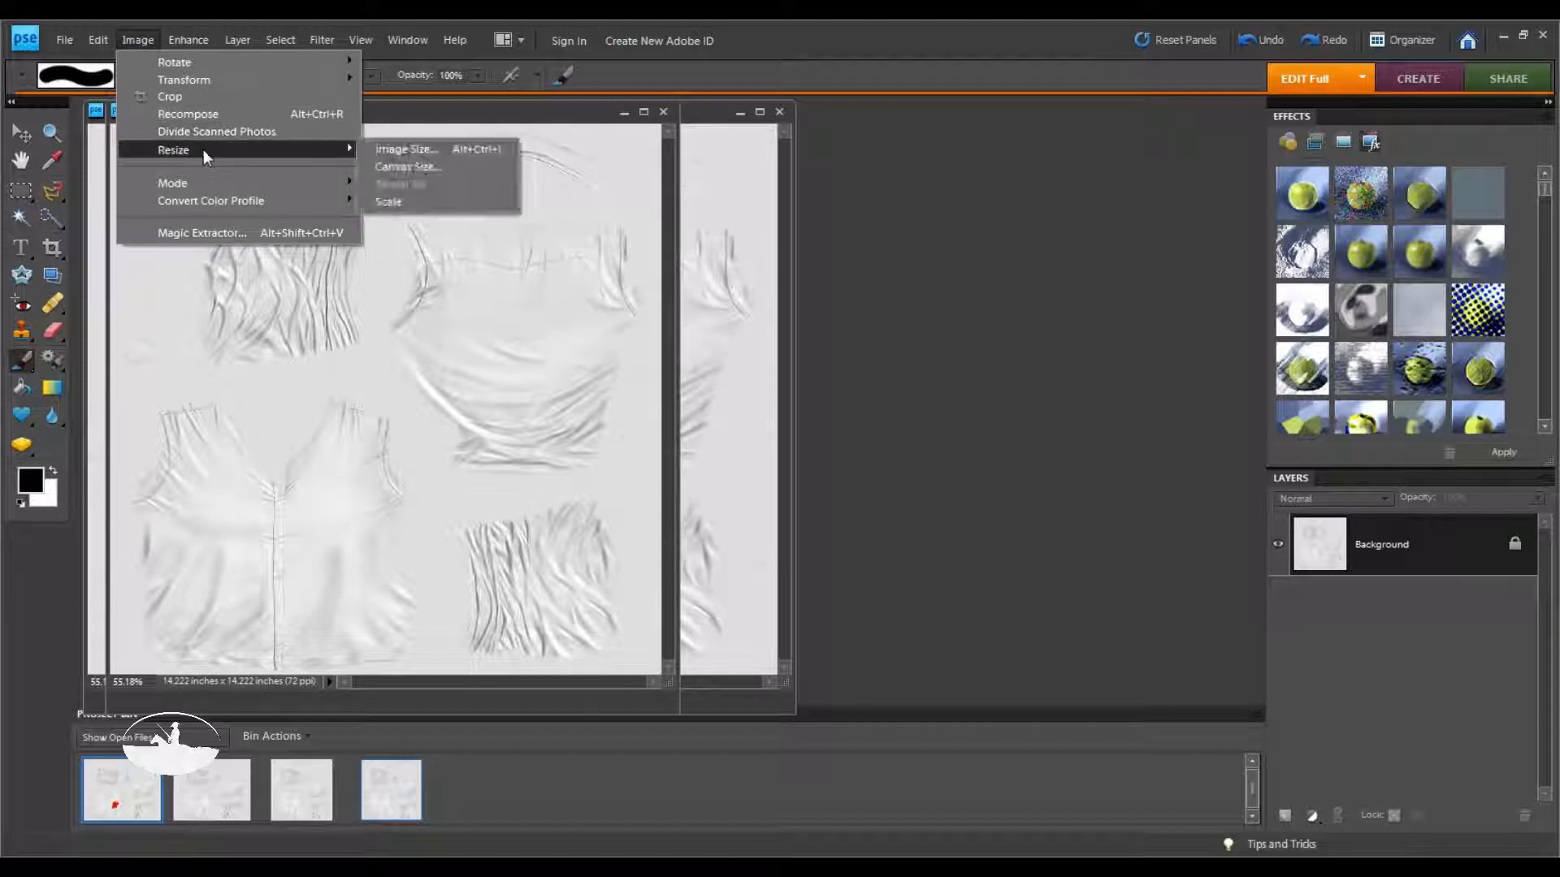
pyautogui.click(442, 154)
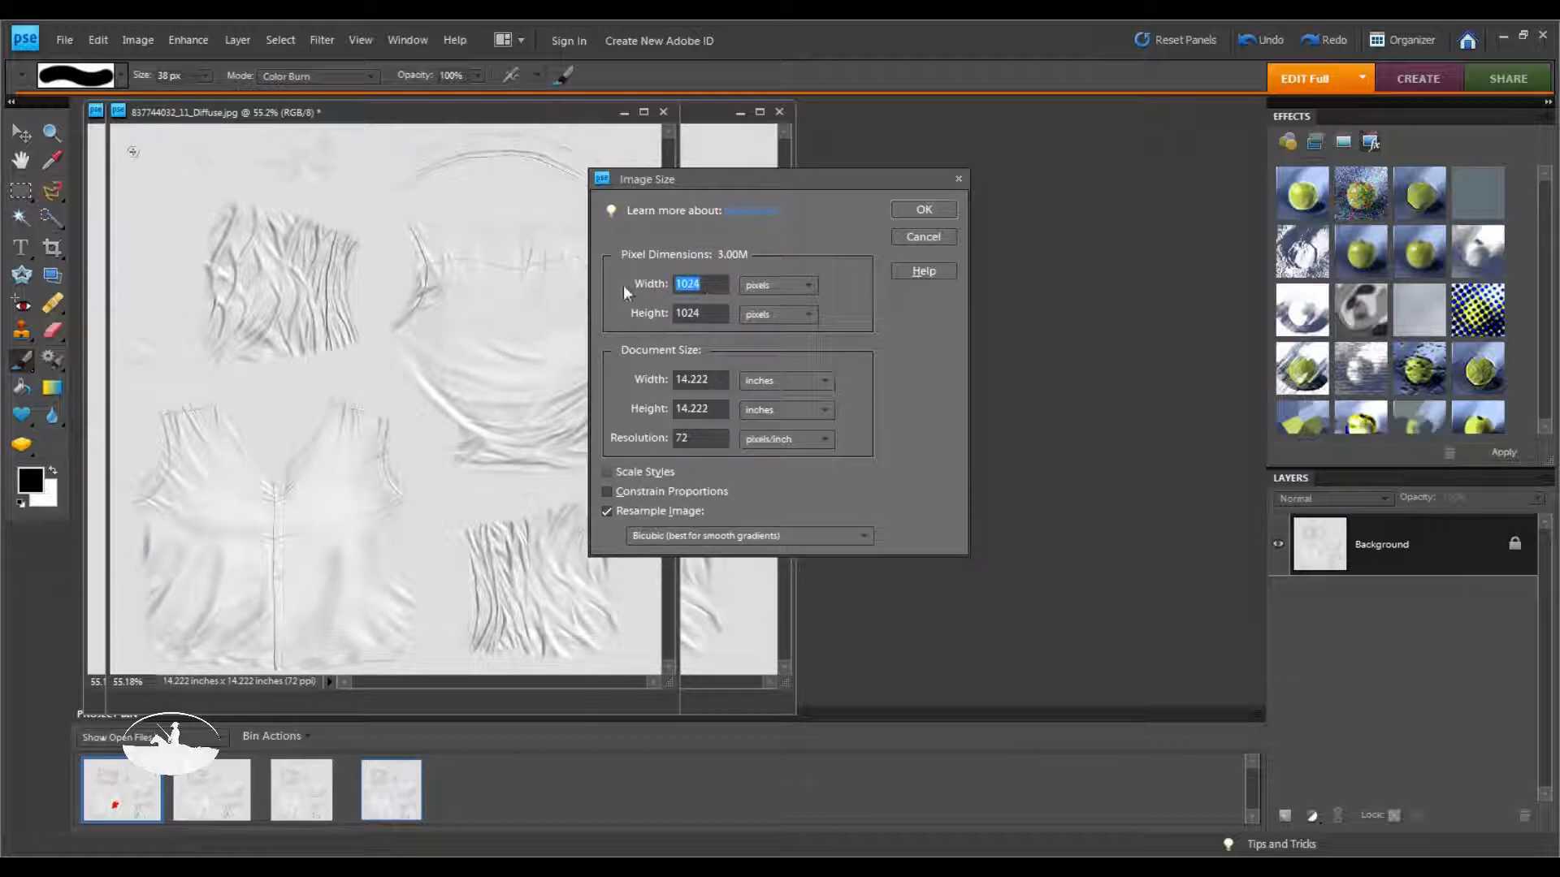
pyautogui.write('1280')
pyautogui.press('Tab')
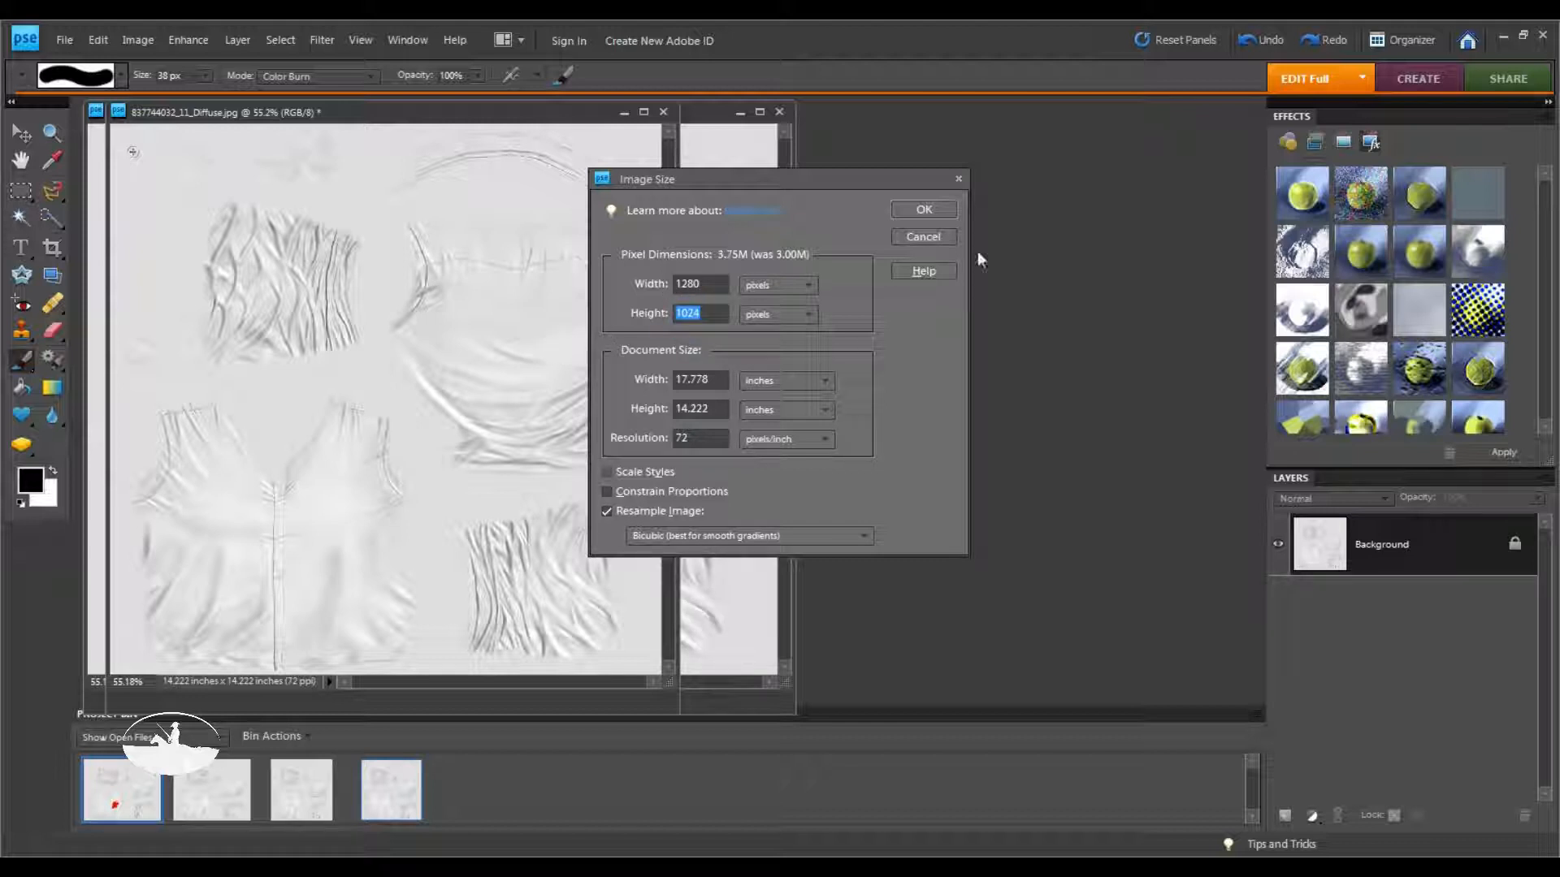
pyautogui.click(924, 210)
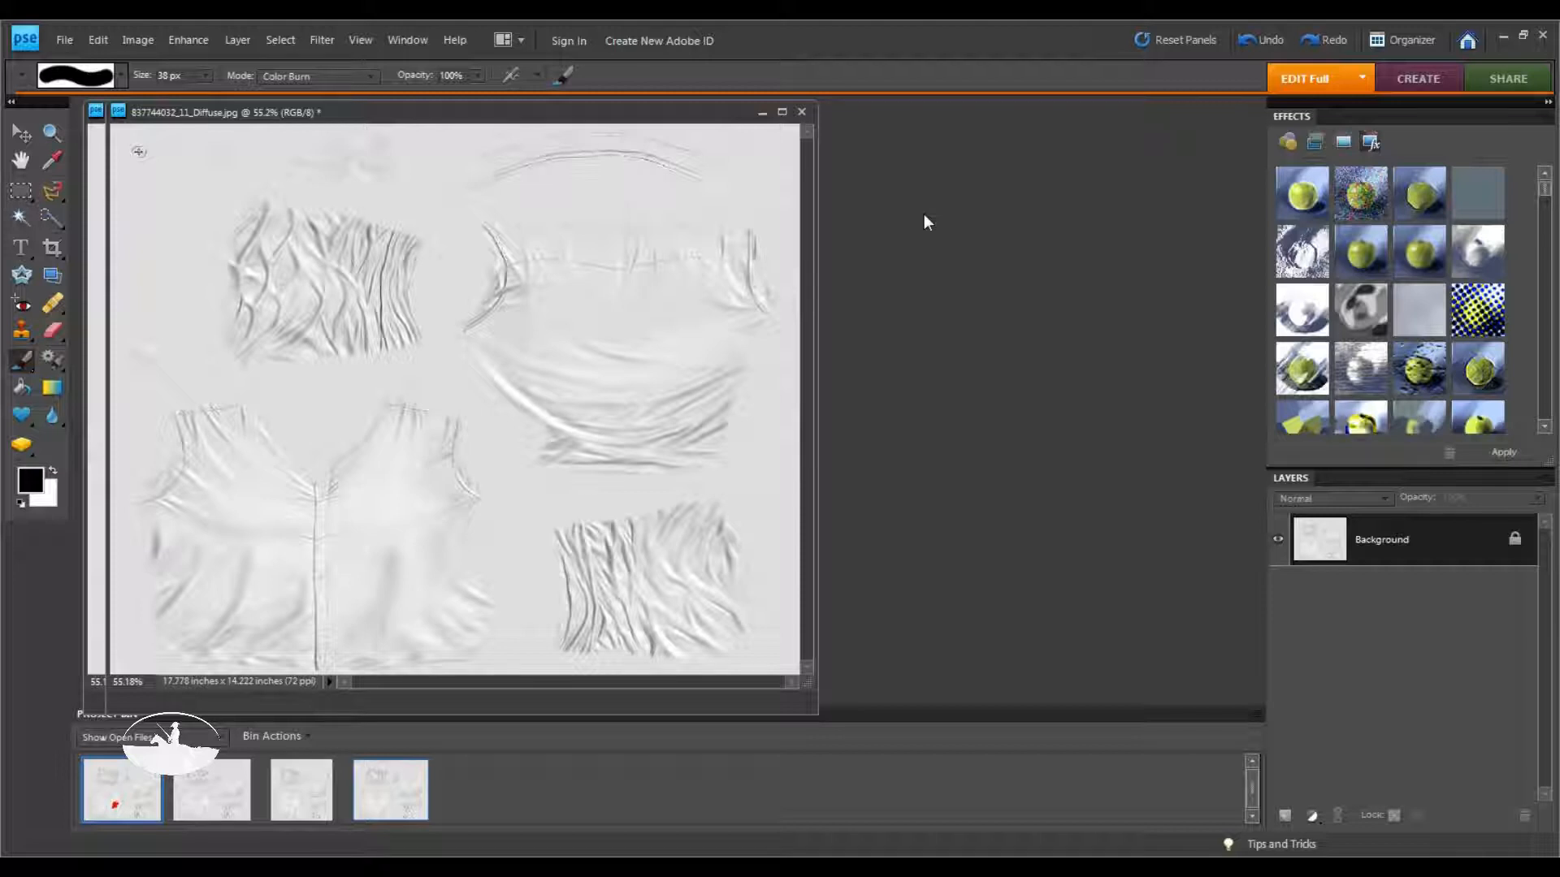
# Check the pixel dimensions of Masons Shirt.jpg and leave its image size unmodified
pyautogui.click(195, 795)
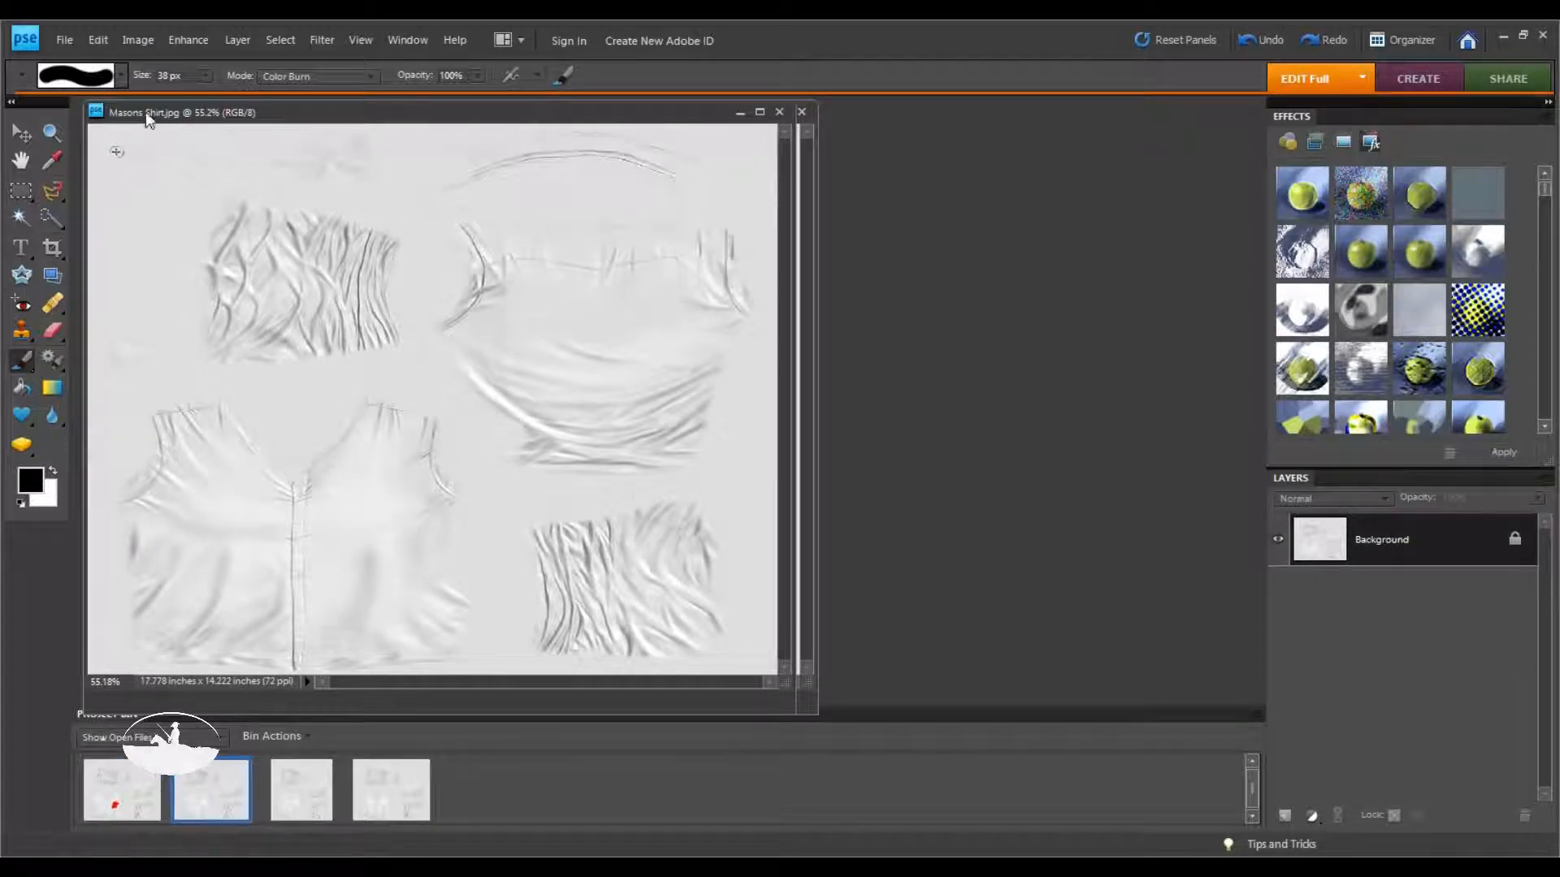
pyautogui.click(156, 40)
pyautogui.moveTo(138, 41)
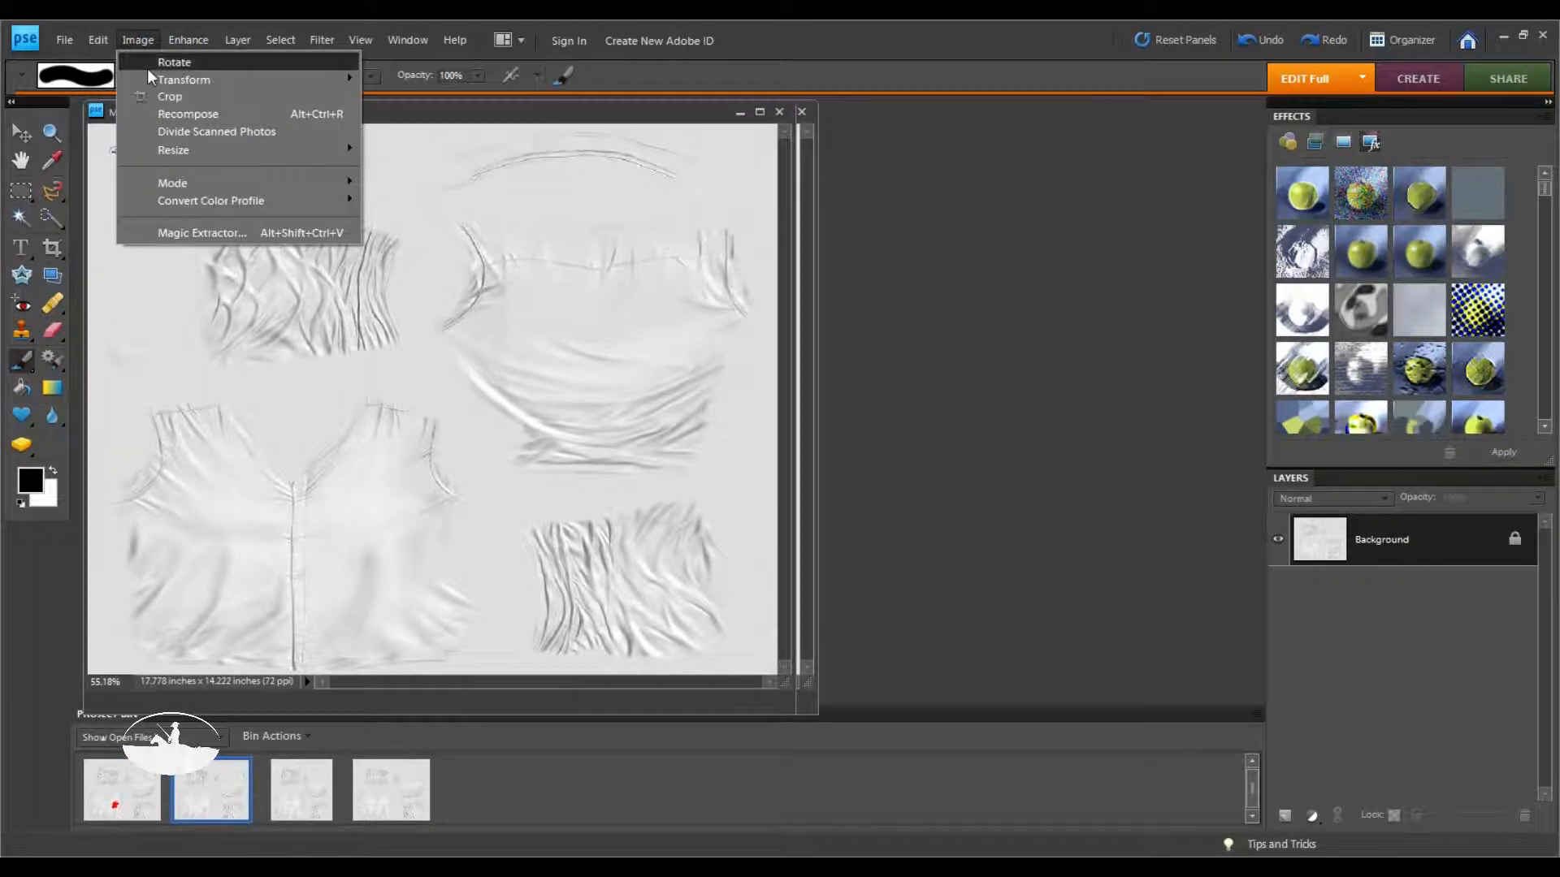
pyautogui.moveTo(332, 150)
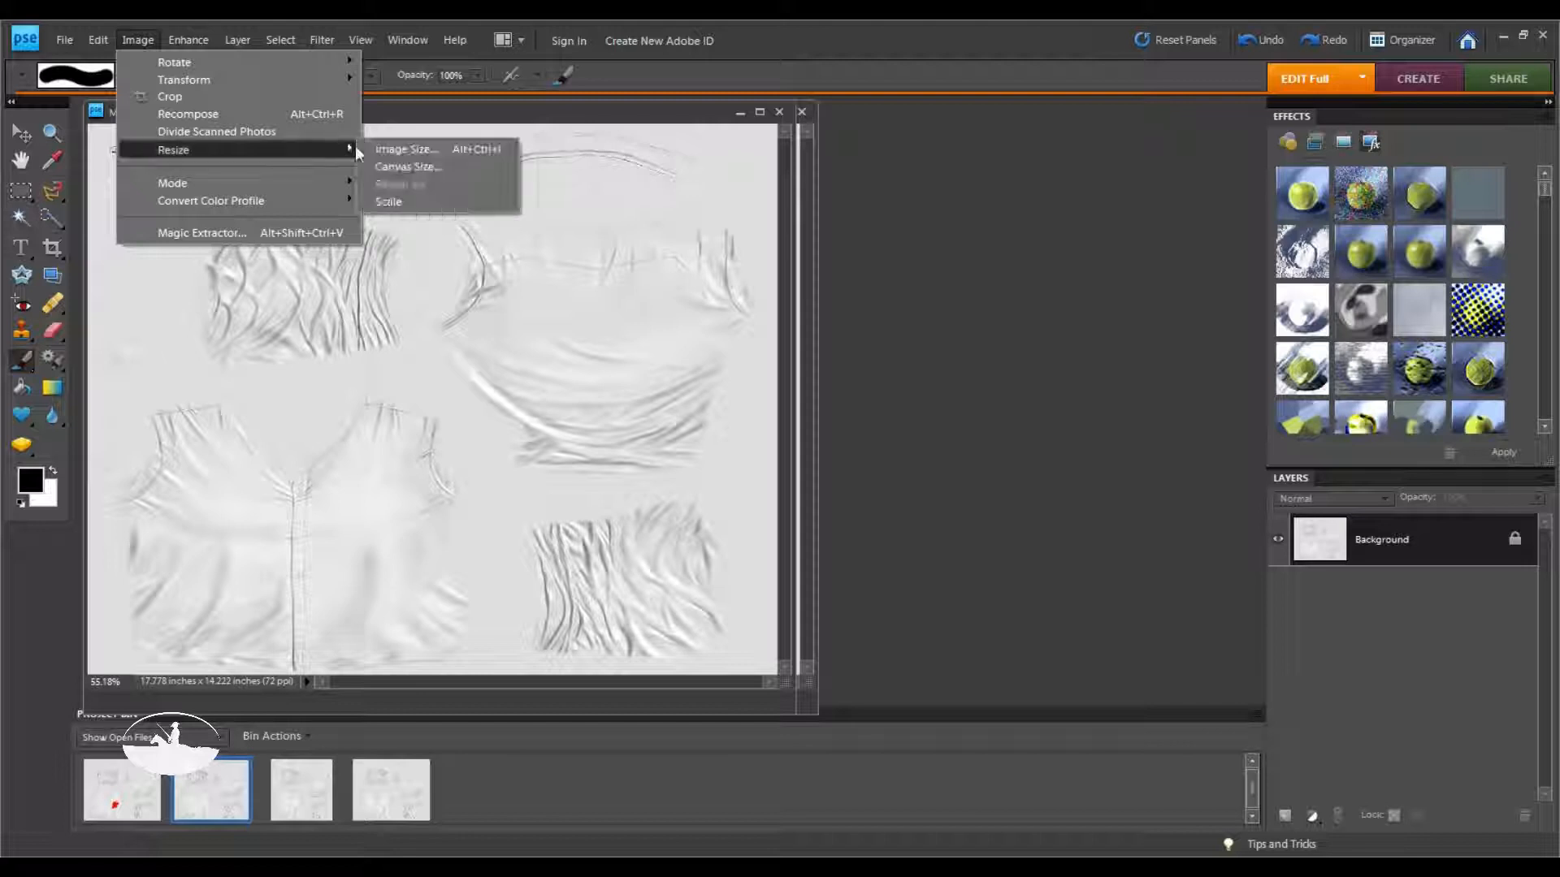
pyautogui.click(398, 149)
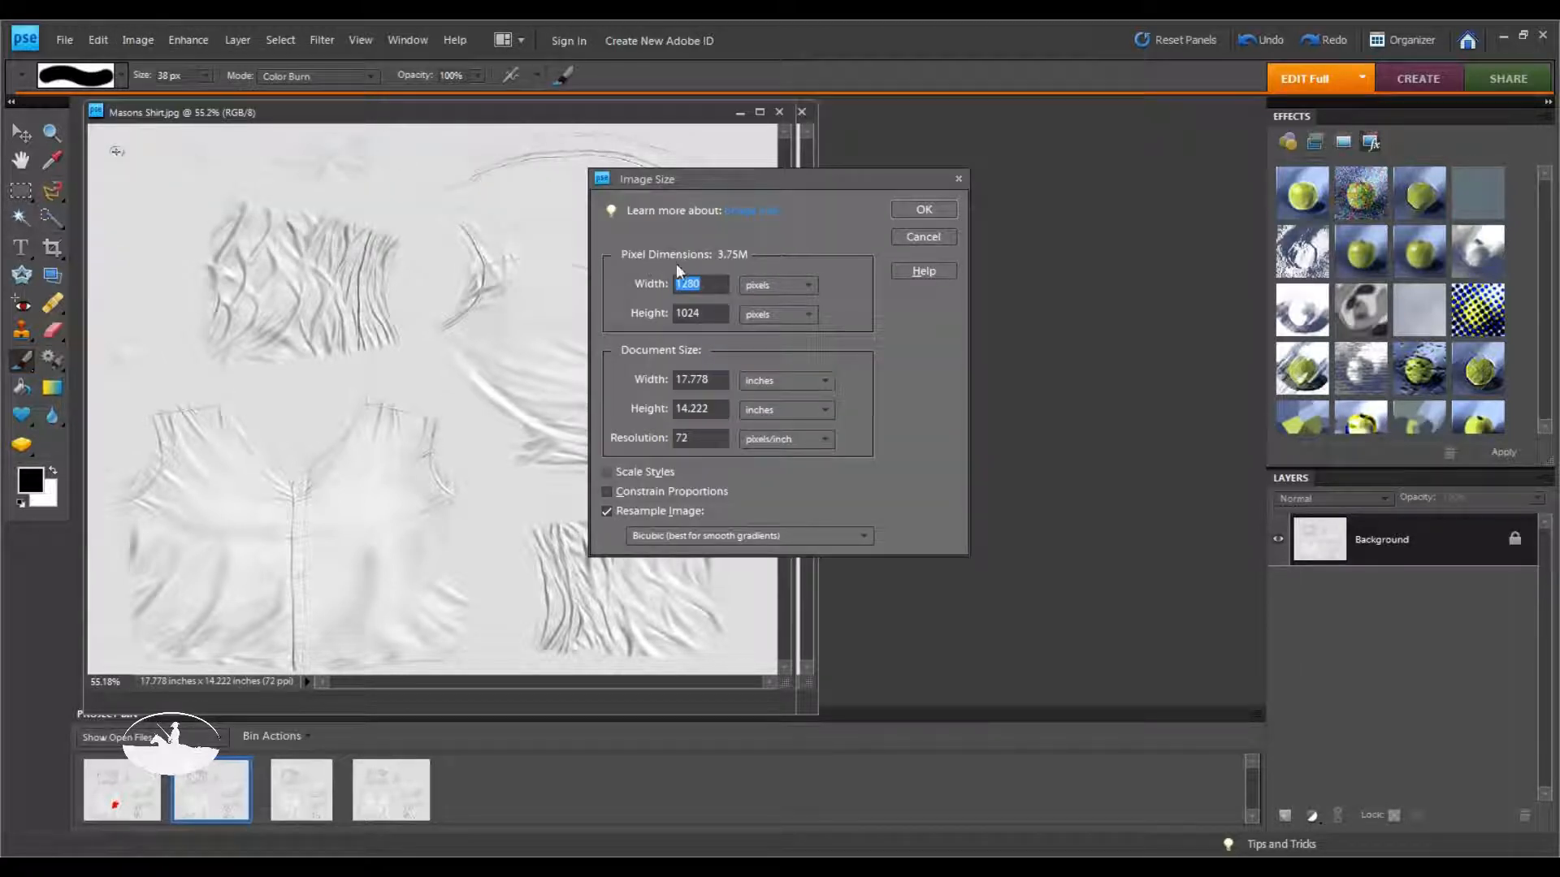
pyautogui.click(926, 241)
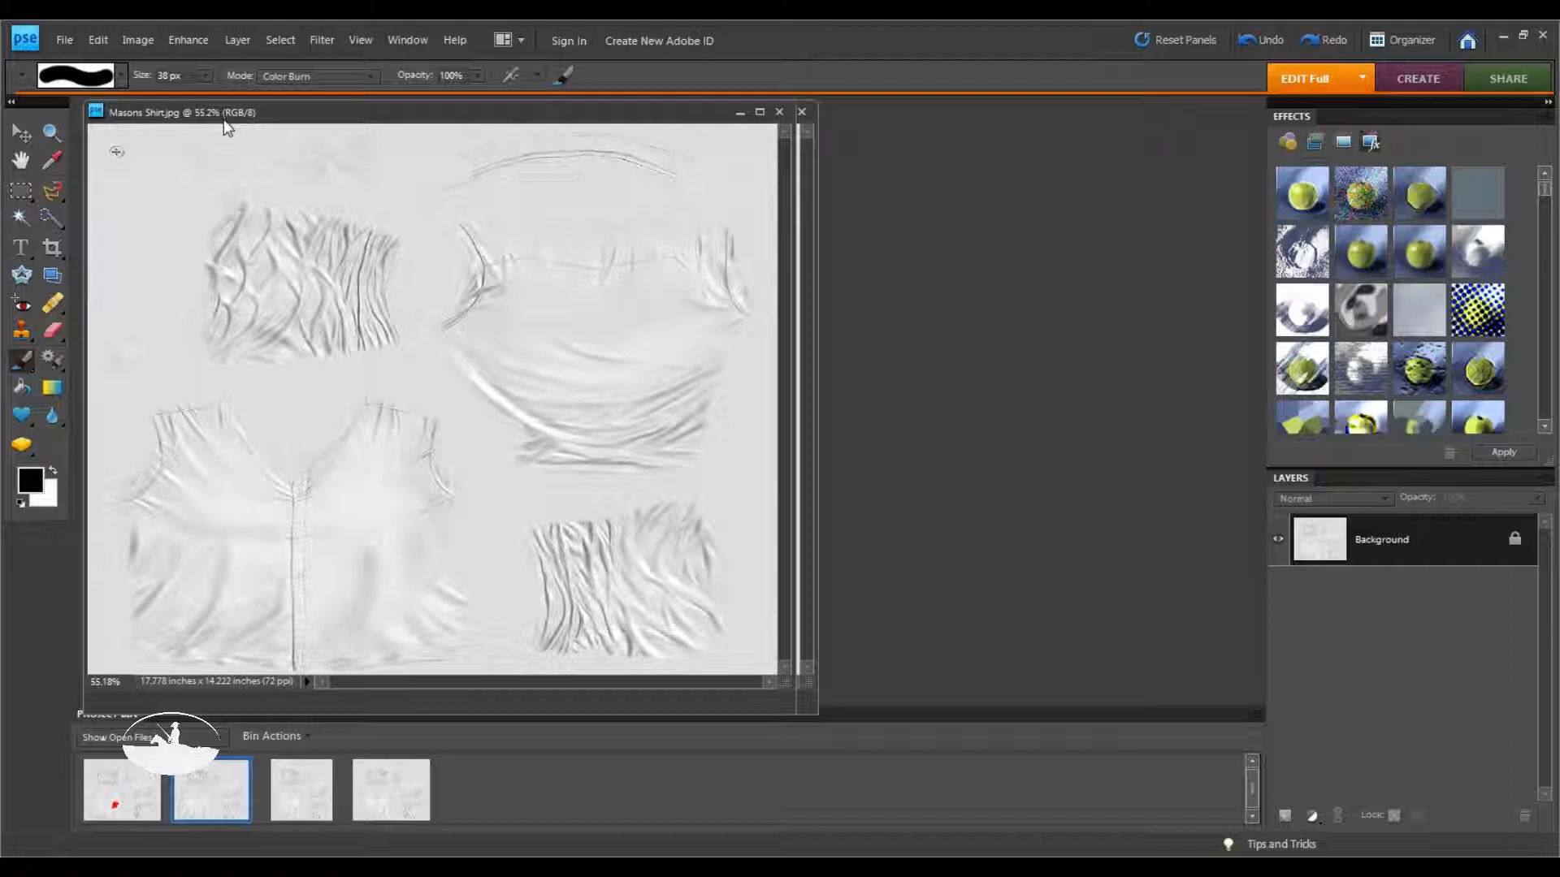
# In Masons Shirt Stain.jpg, set the brush to Linear Burn mode and paint black over the red stain on the shirt front
pyautogui.click(123, 785)
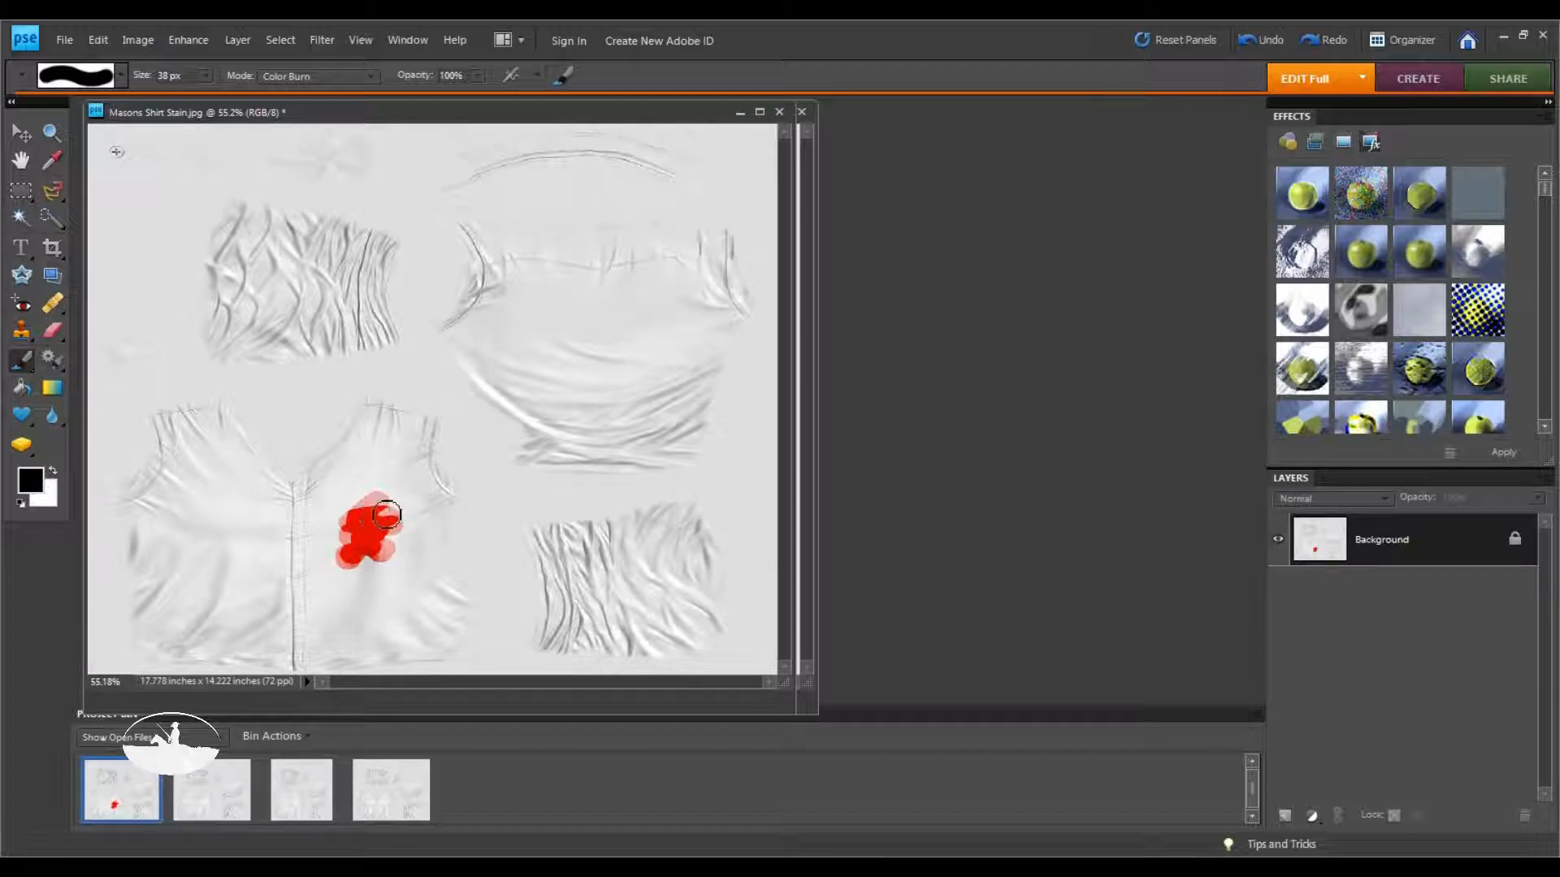
pyautogui.click(299, 77)
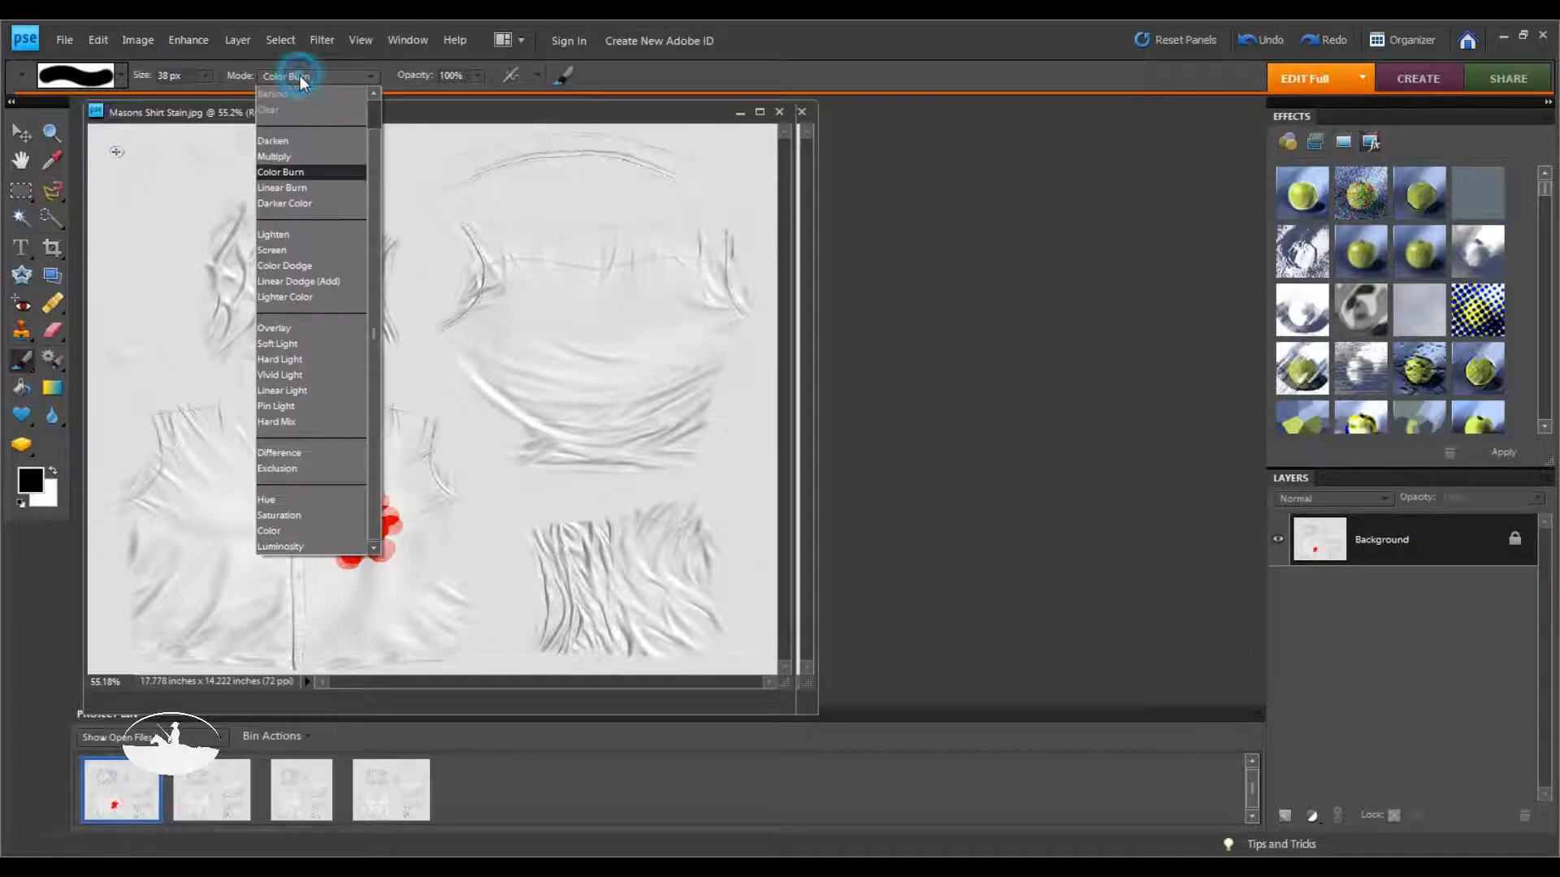
pyautogui.click(314, 188)
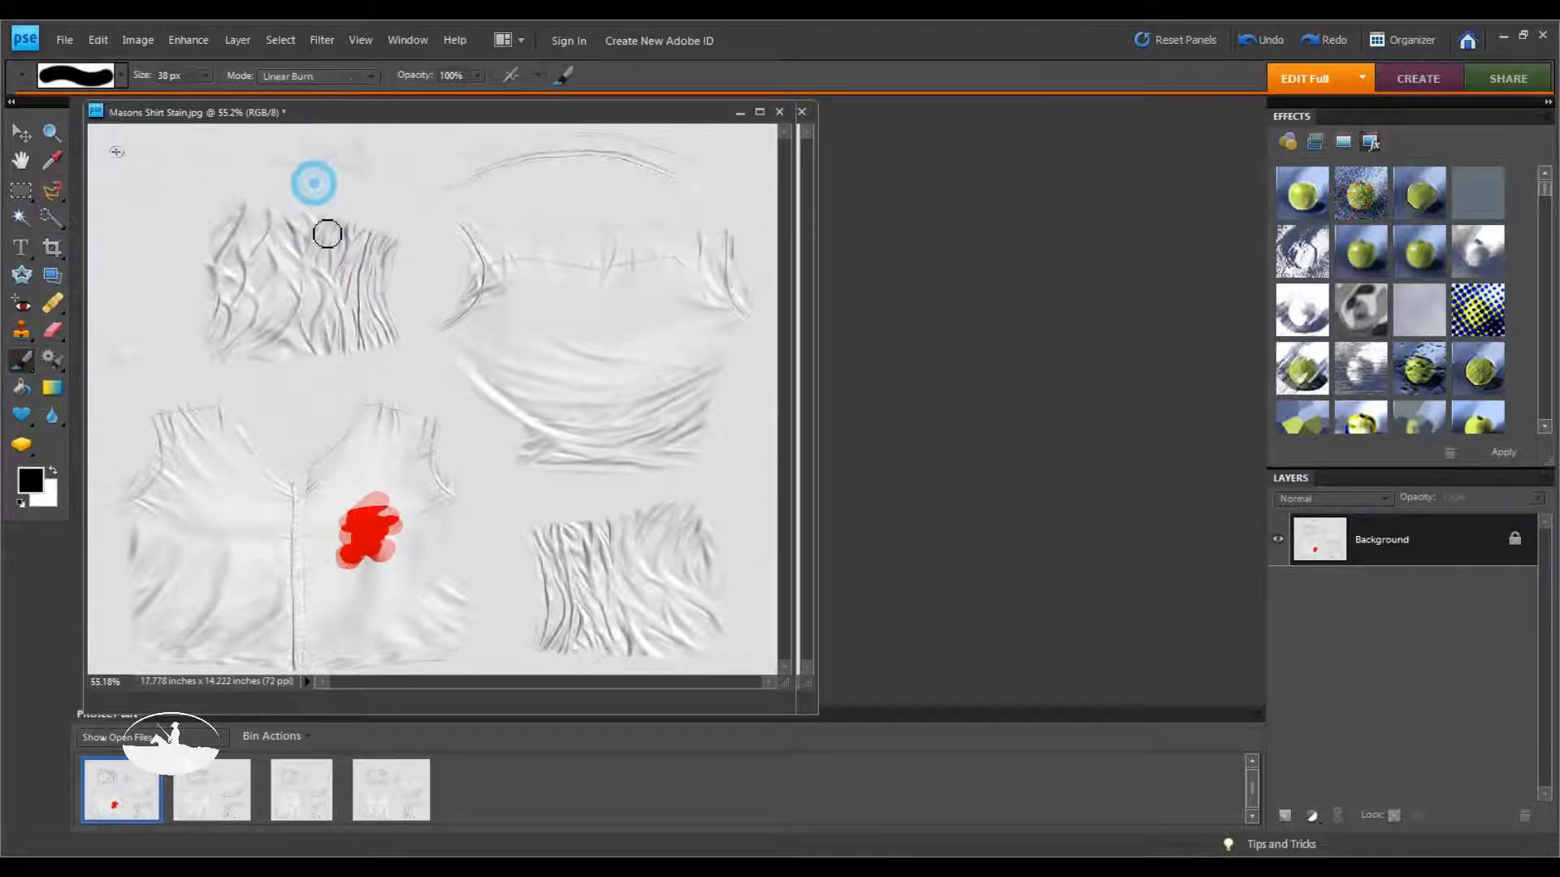
pyautogui.click(360, 539)
pyautogui.click(381, 517)
pyautogui.moveTo(358, 521)
pyautogui.mouseDown()
pyautogui.moveTo(370, 546)
pyautogui.moveTo(383, 528)
pyautogui.moveTo(366, 498)
pyautogui.moveTo(352, 552)
pyautogui.moveTo(355, 533)
pyautogui.moveTo(380, 553)
pyautogui.moveTo(393, 543)
pyautogui.moveTo(380, 499)
pyautogui.moveTo(395, 513)
pyautogui.mouseUp()
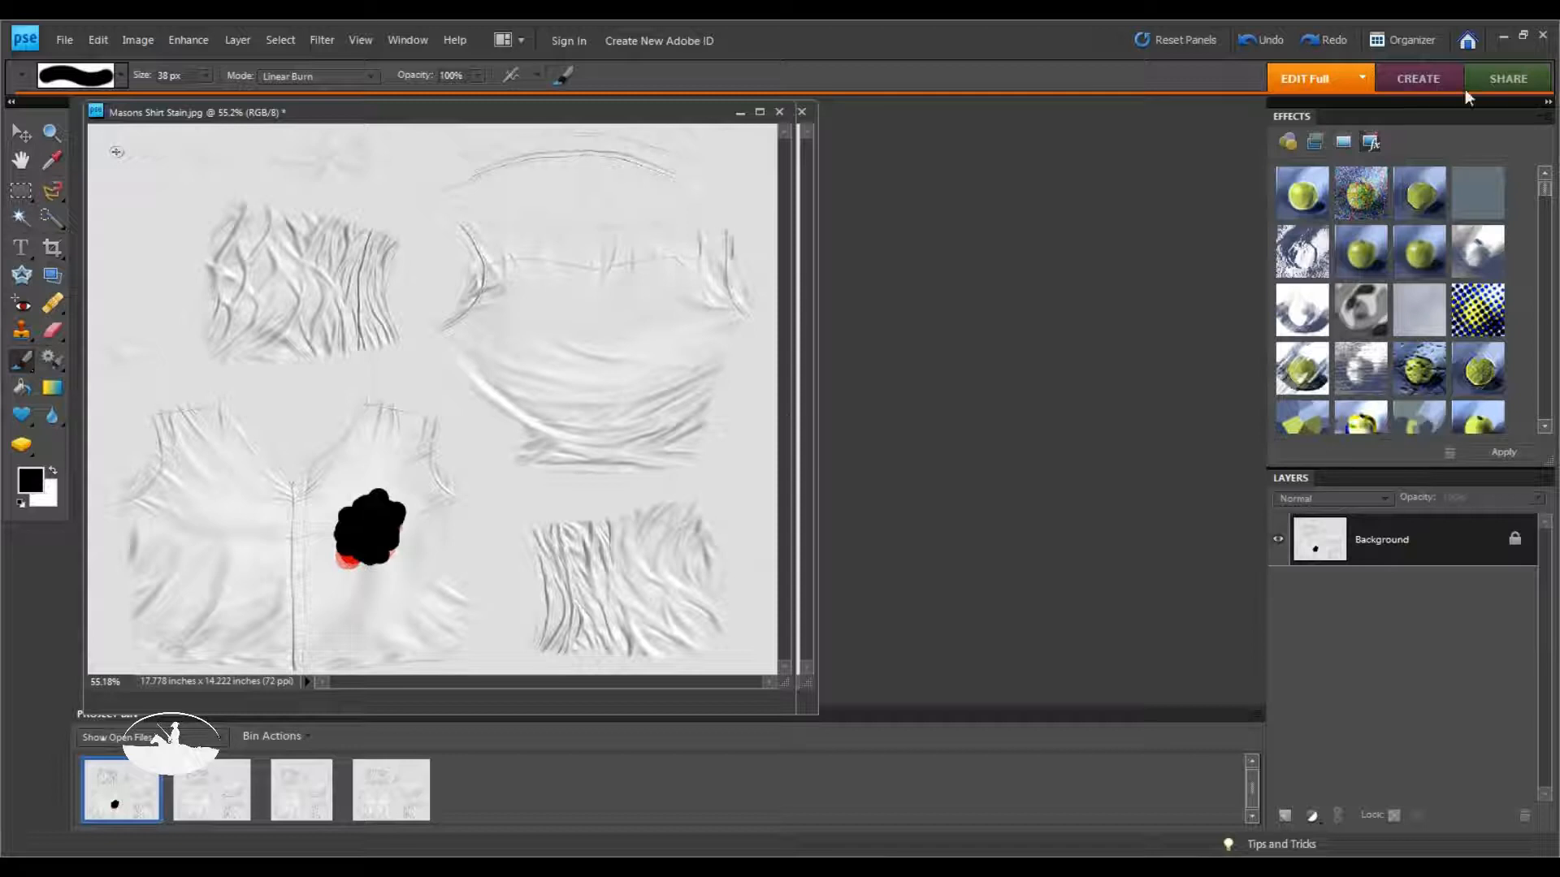
# Undo all the black brush strokes painted over the red stain
pyautogui.click(1243, 39)
pyautogui.click(1243, 41)
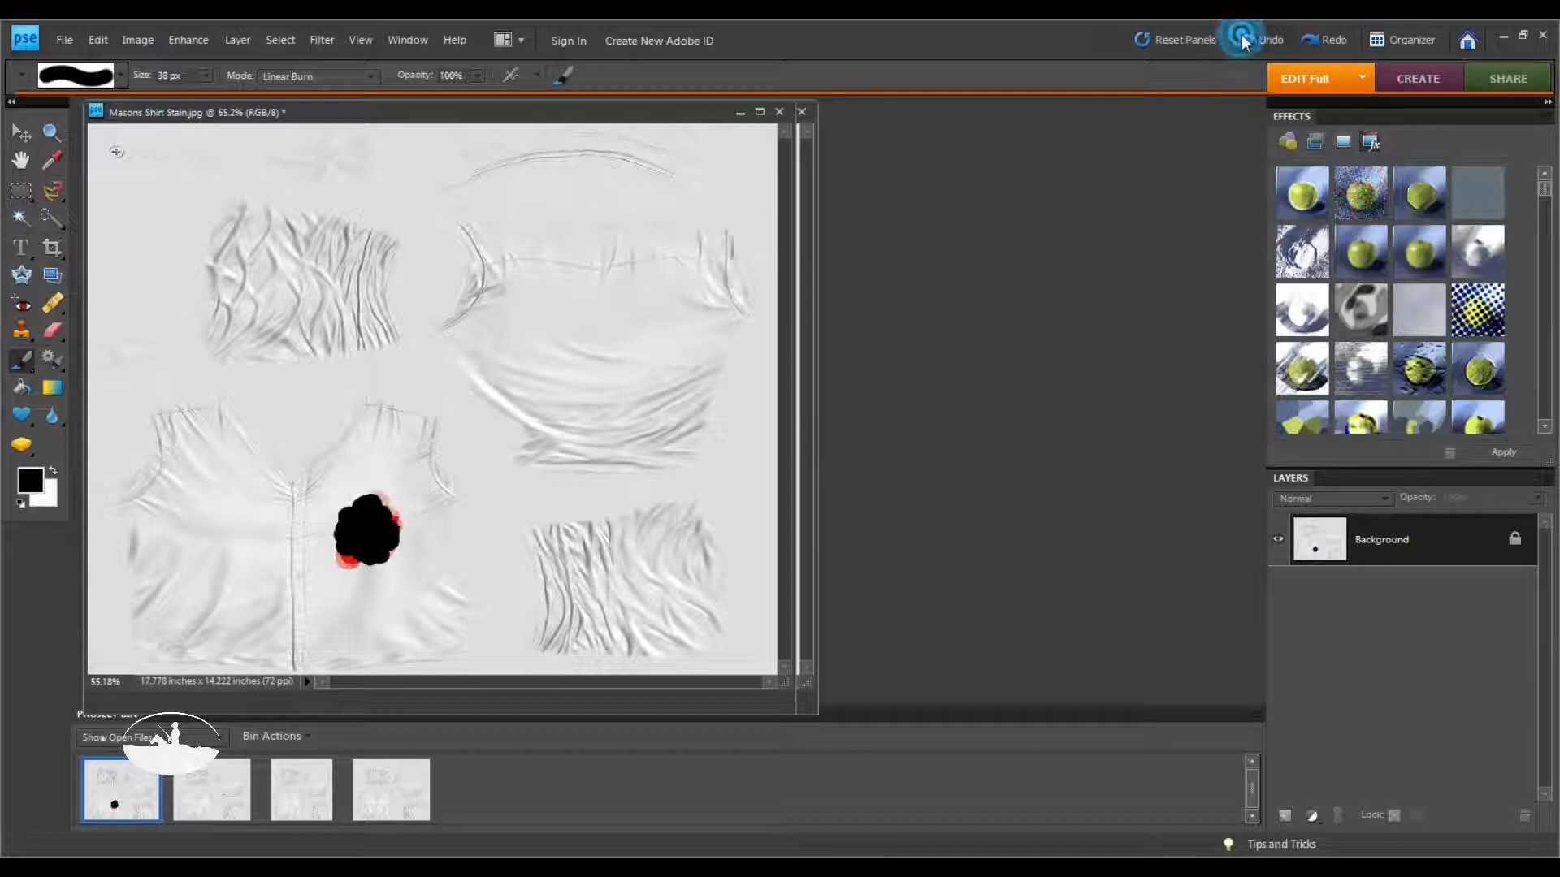
pyautogui.click(1243, 39)
pyautogui.click(1243, 39)
pyautogui.click(1243, 40)
pyautogui.click(1243, 40)
pyautogui.click(1243, 39)
pyautogui.click(1243, 40)
pyautogui.click(1243, 40)
pyautogui.click(1243, 40)
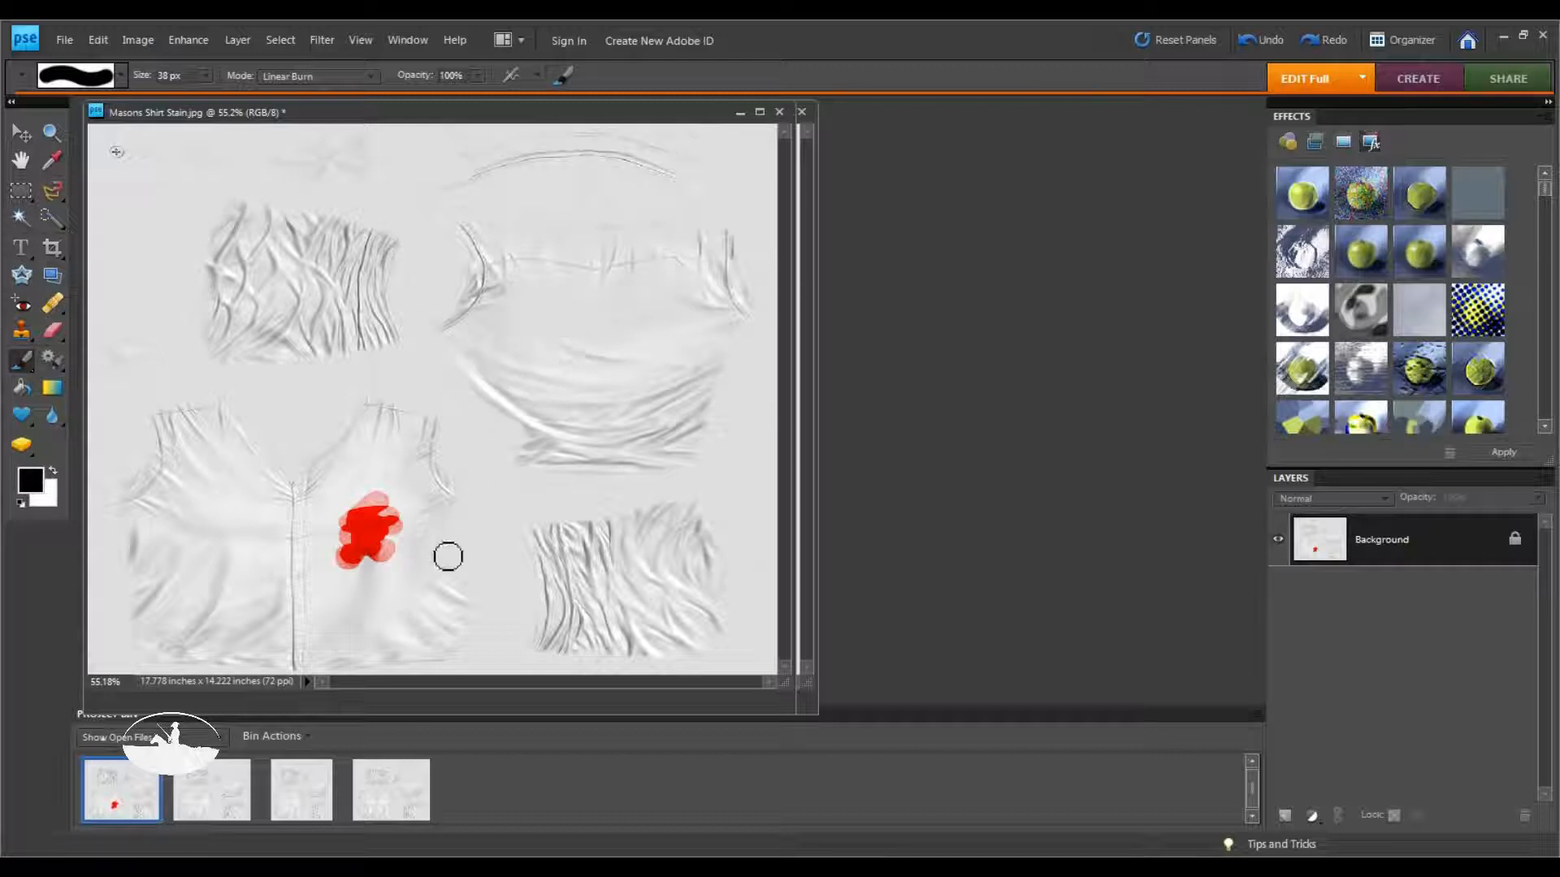
# Compare the clean and stained shirt images, and preview both of their library copies in Corel VideoStudio
pyautogui.click(214, 780)
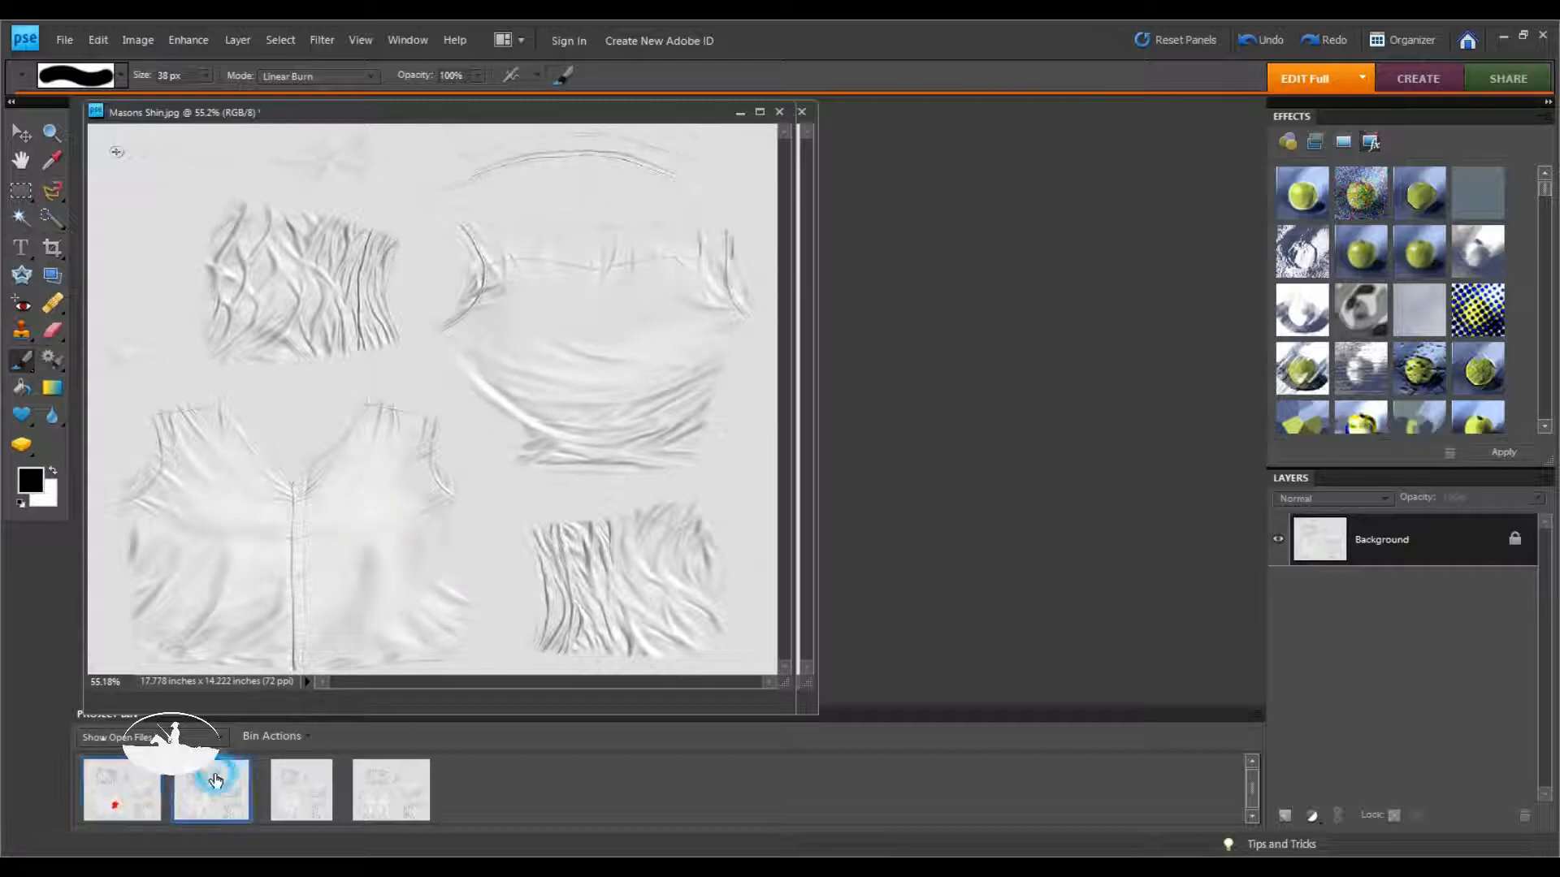
pyautogui.click(121, 786)
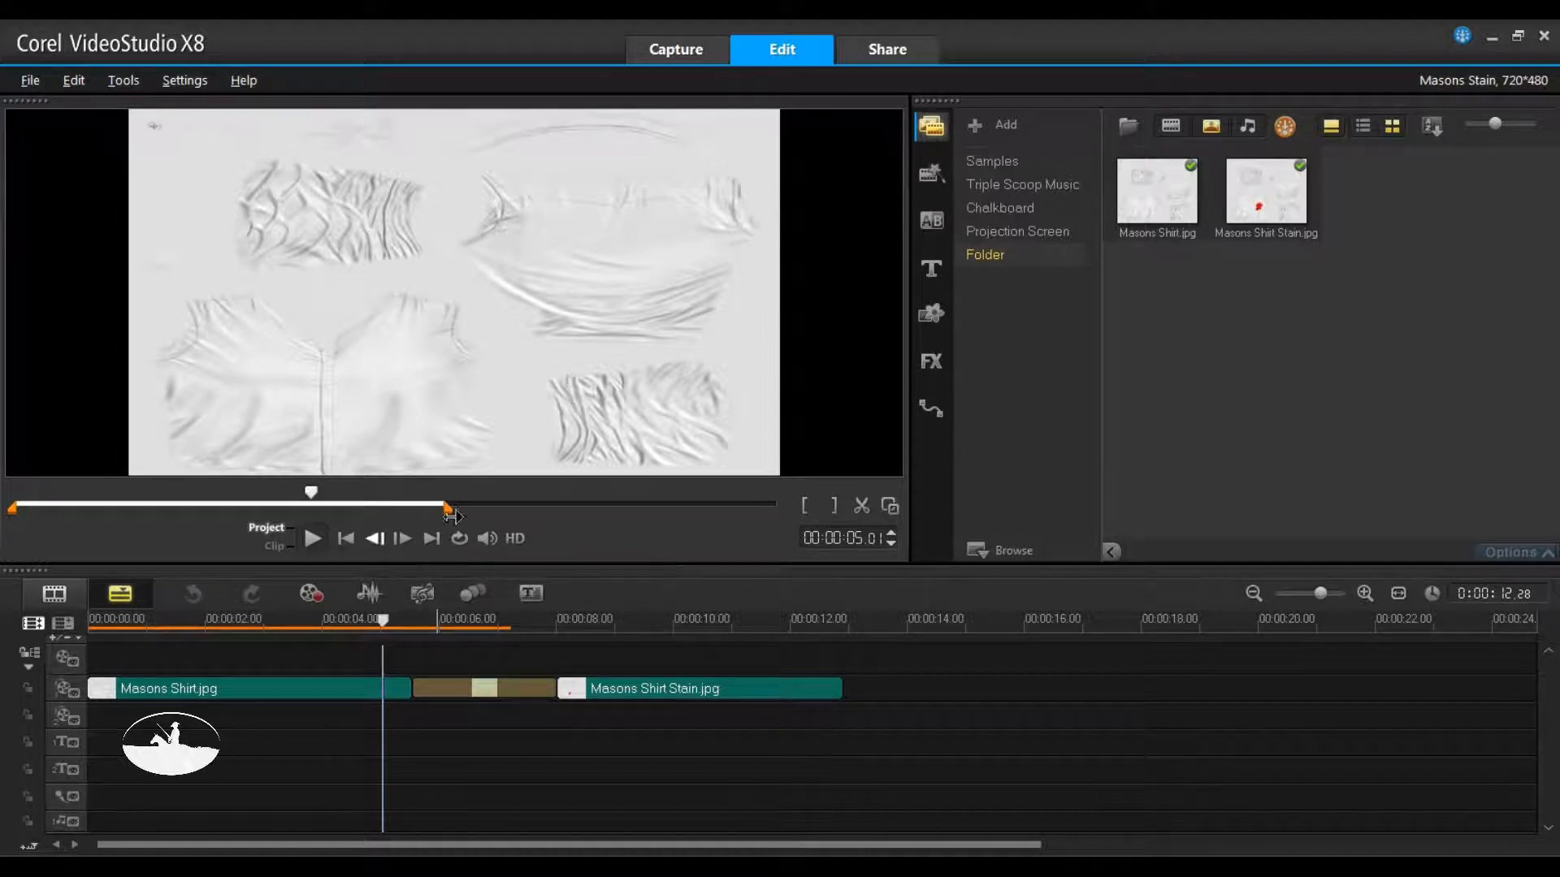
pyautogui.click(1149, 209)
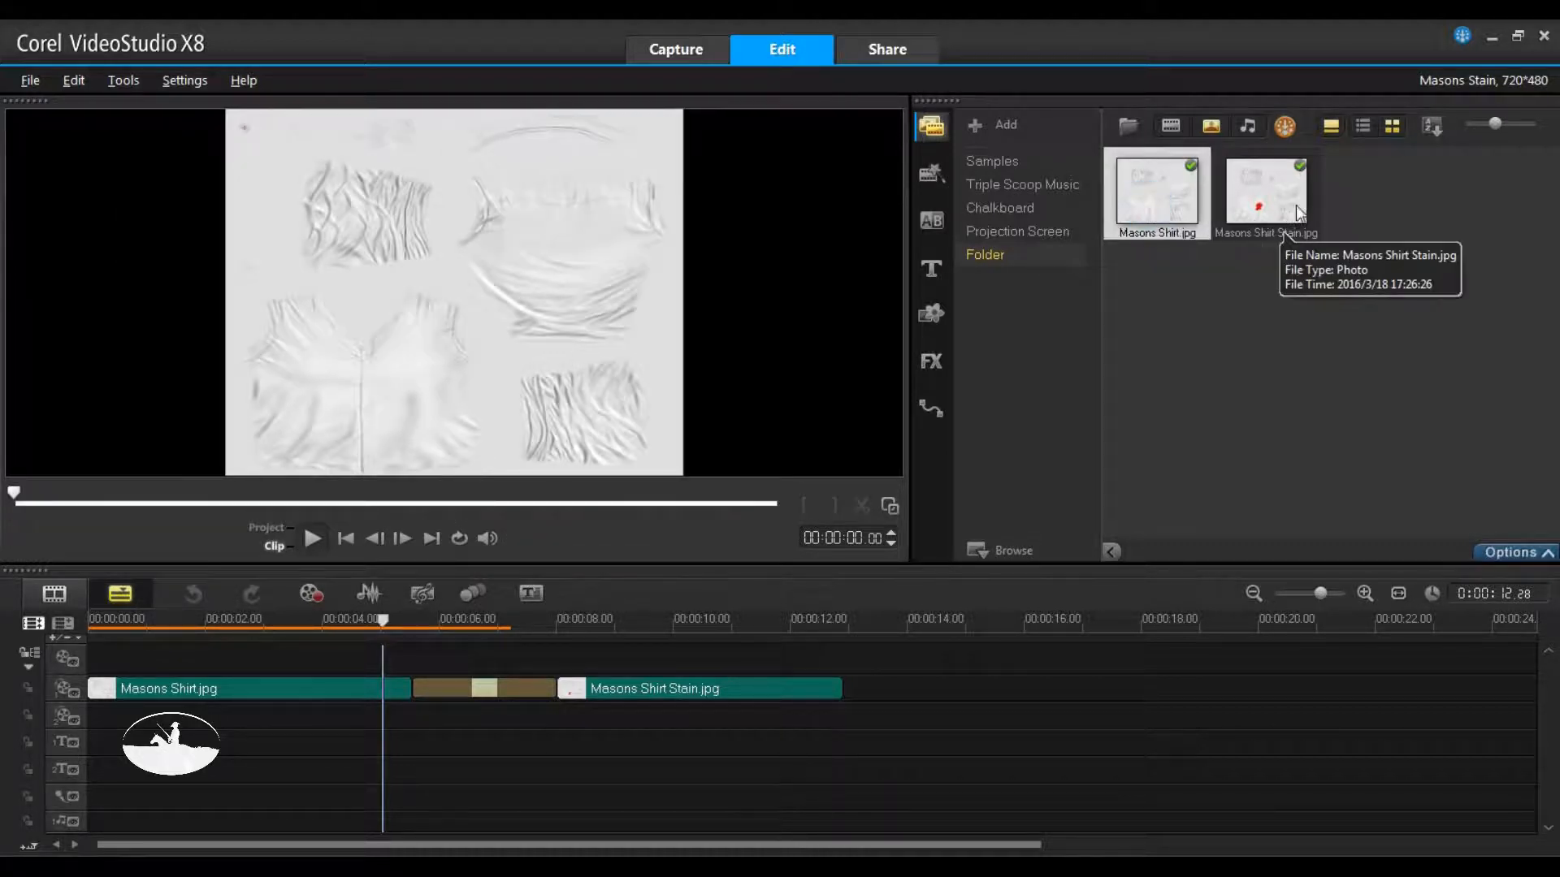
pyautogui.click(1292, 207)
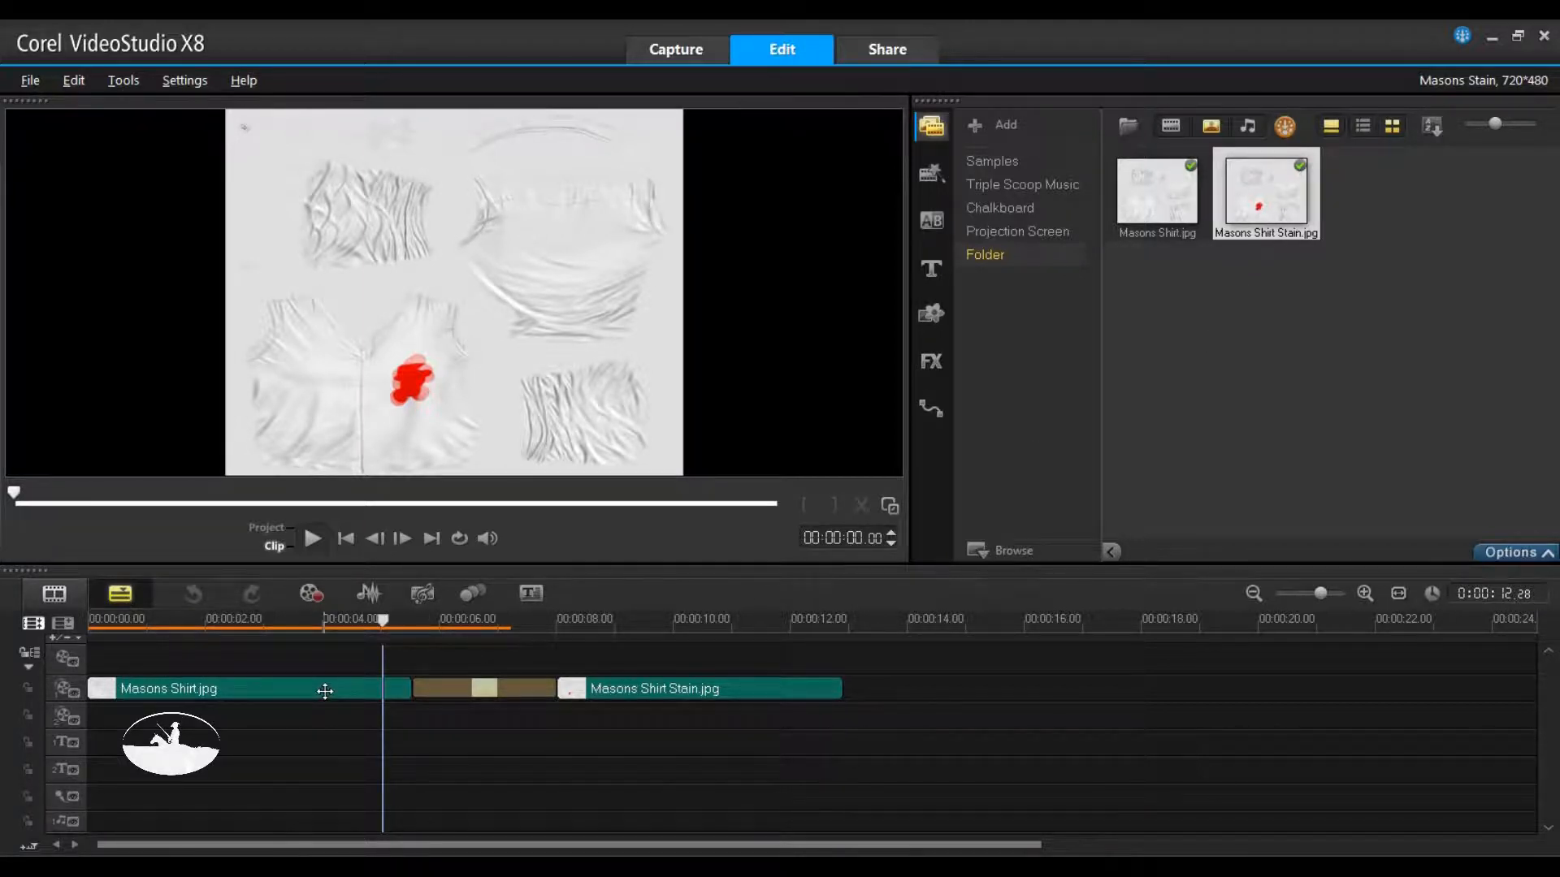
# Narrow the Masons Shirt.jpg overlay in the preview frame, and stretch it back to the frame's full width
pyautogui.click(133, 690)
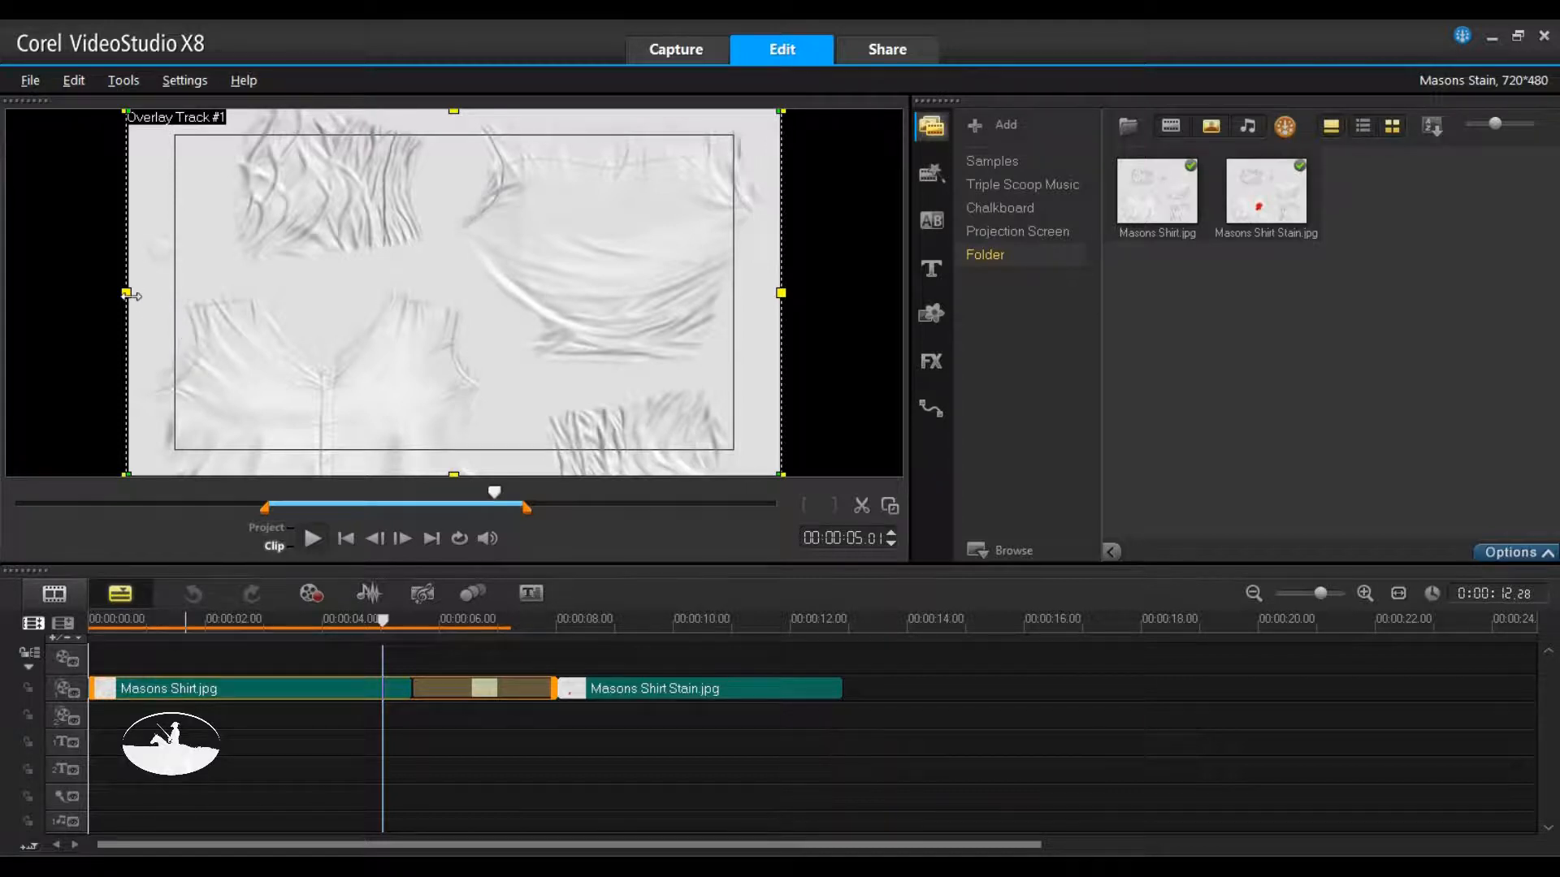
pyautogui.moveTo(128, 295); pyautogui.dragTo(261, 294)
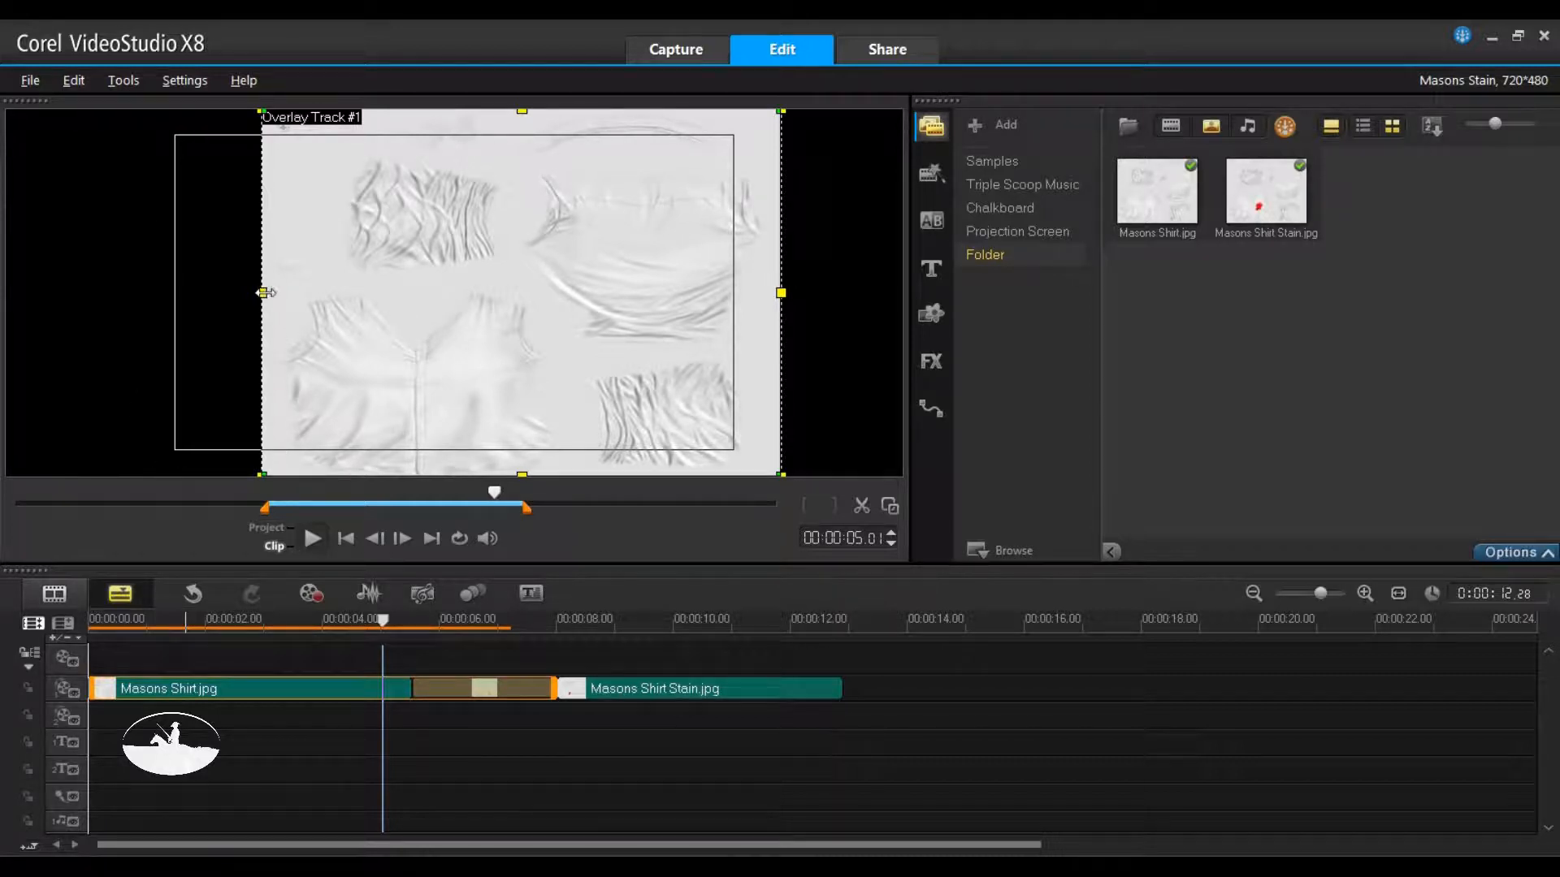
pyautogui.moveTo(264, 293); pyautogui.dragTo(97, 296)
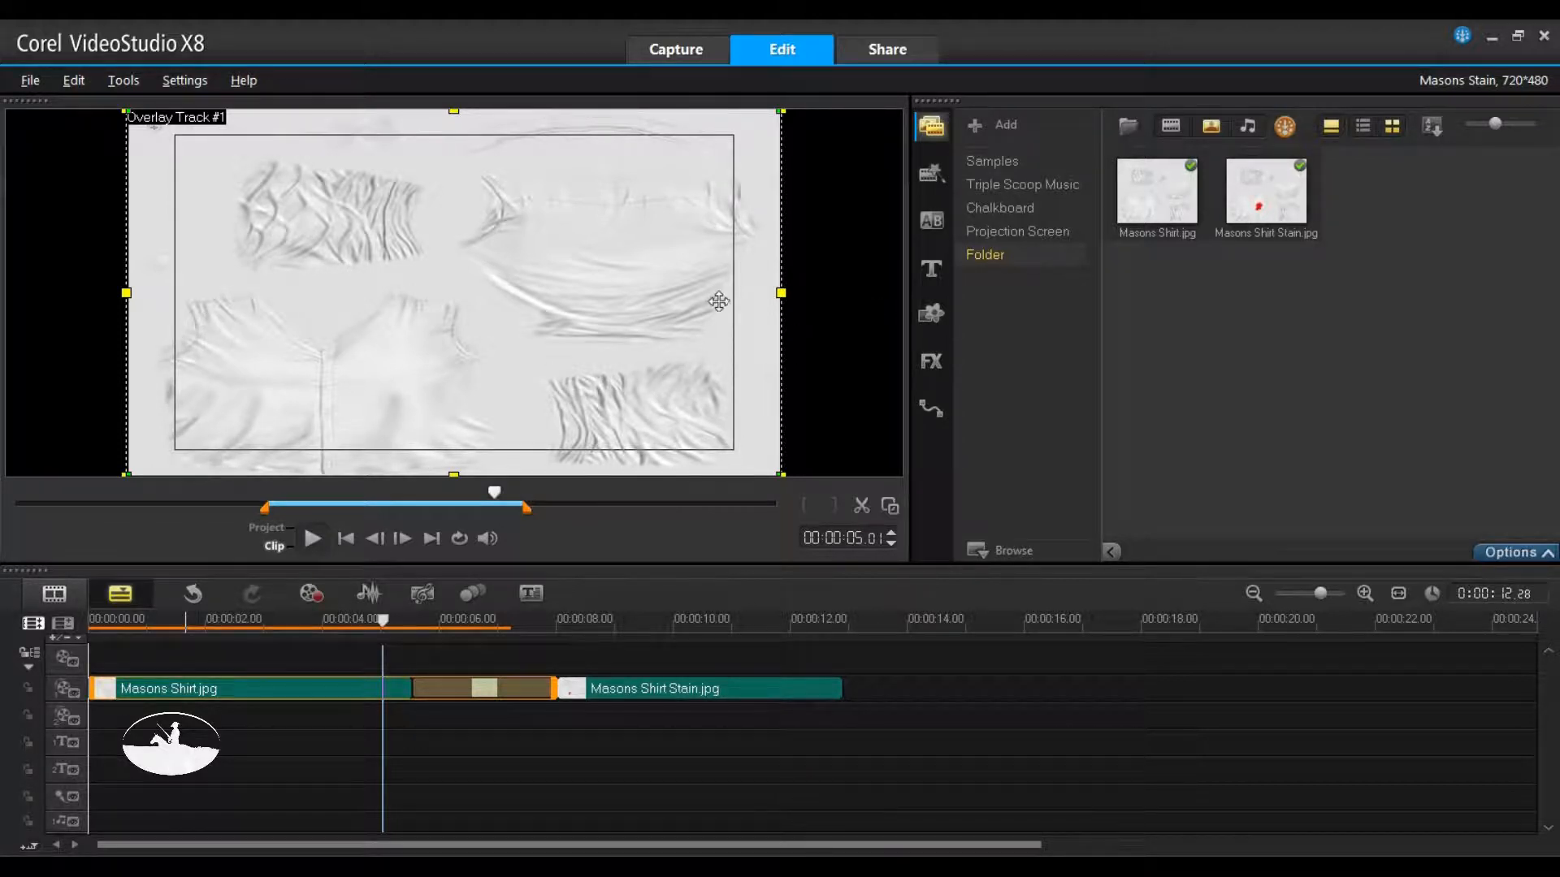
# Shorten the Masons Shirt.jpg clip on the timeline to about 3 seconds, and undo the trim
pyautogui.click(317, 689)
pyautogui.click(556, 688)
pyautogui.moveTo(556, 688); pyautogui.dragTo(280, 706)
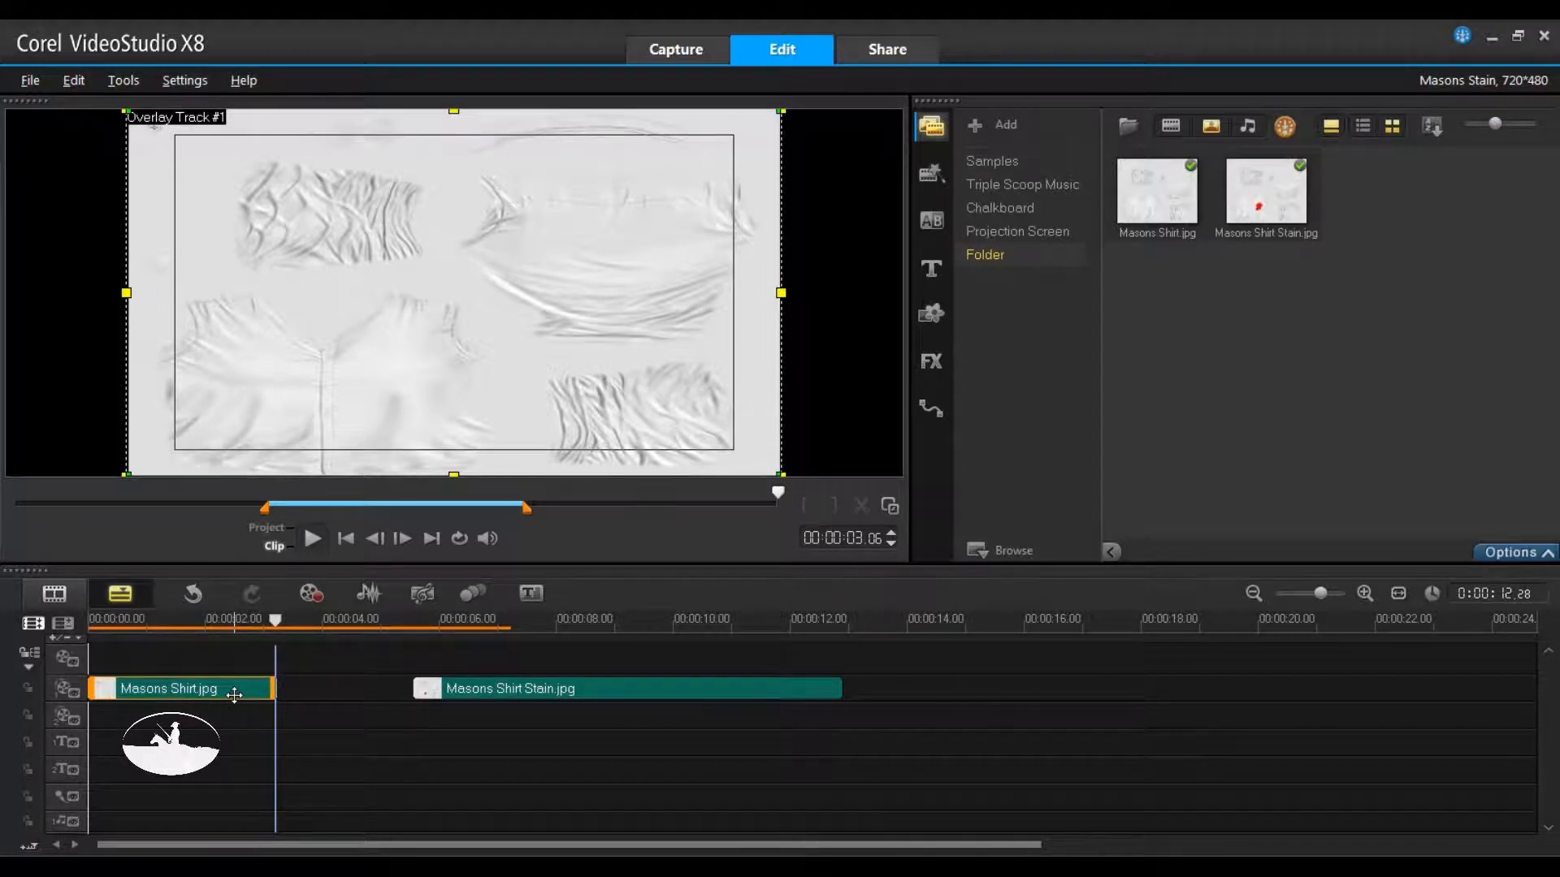
pyautogui.click(193, 594)
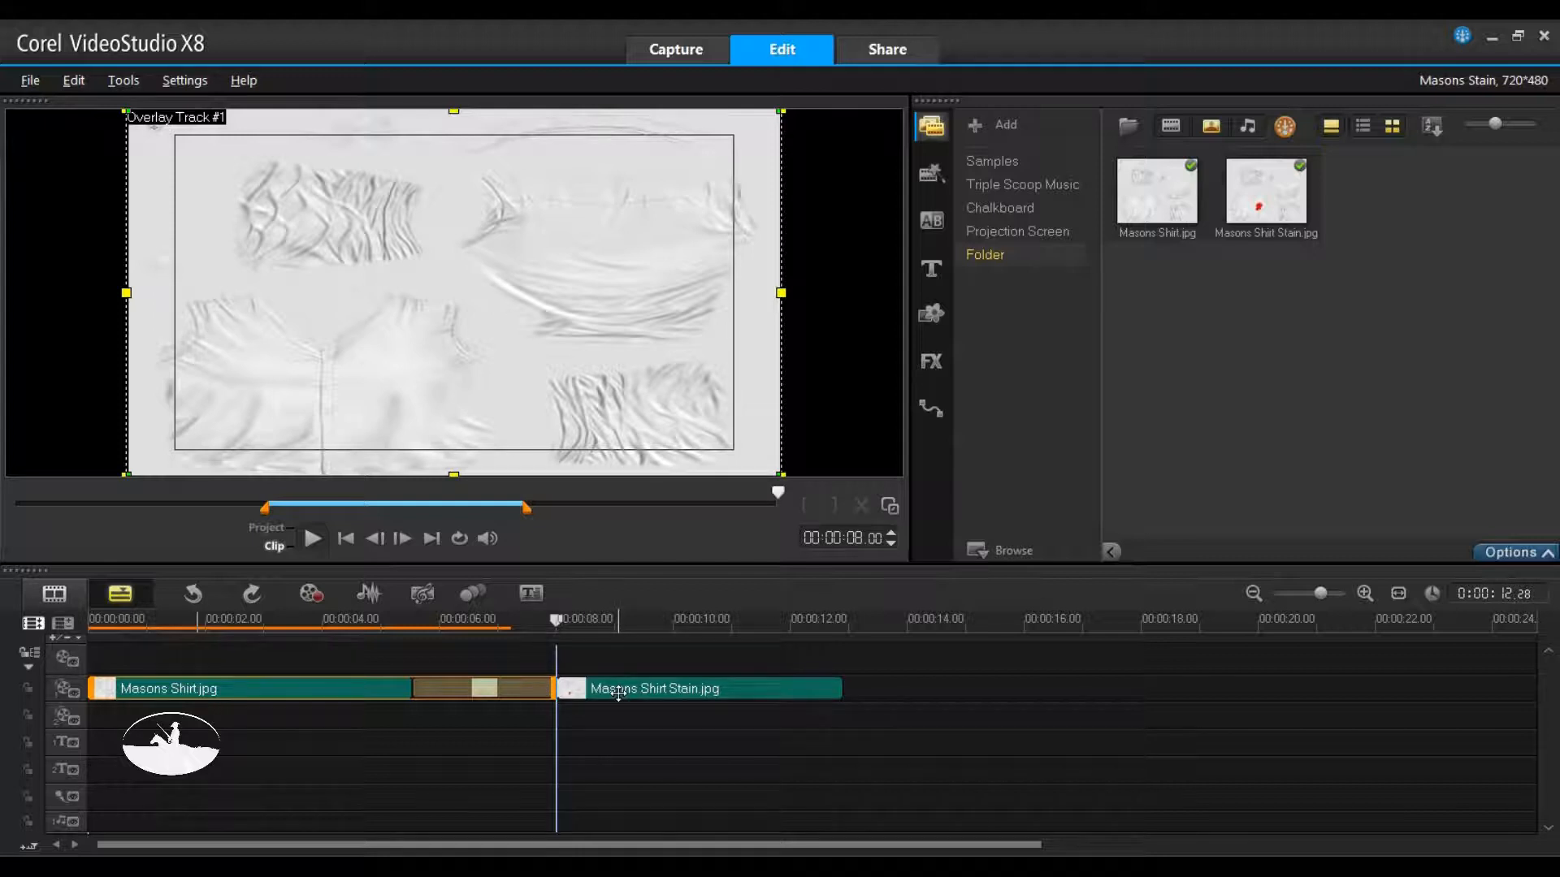
# Preview the whole project from its start through the transition into the stained shirt clip, and go to its end
pyautogui.click(266, 527)
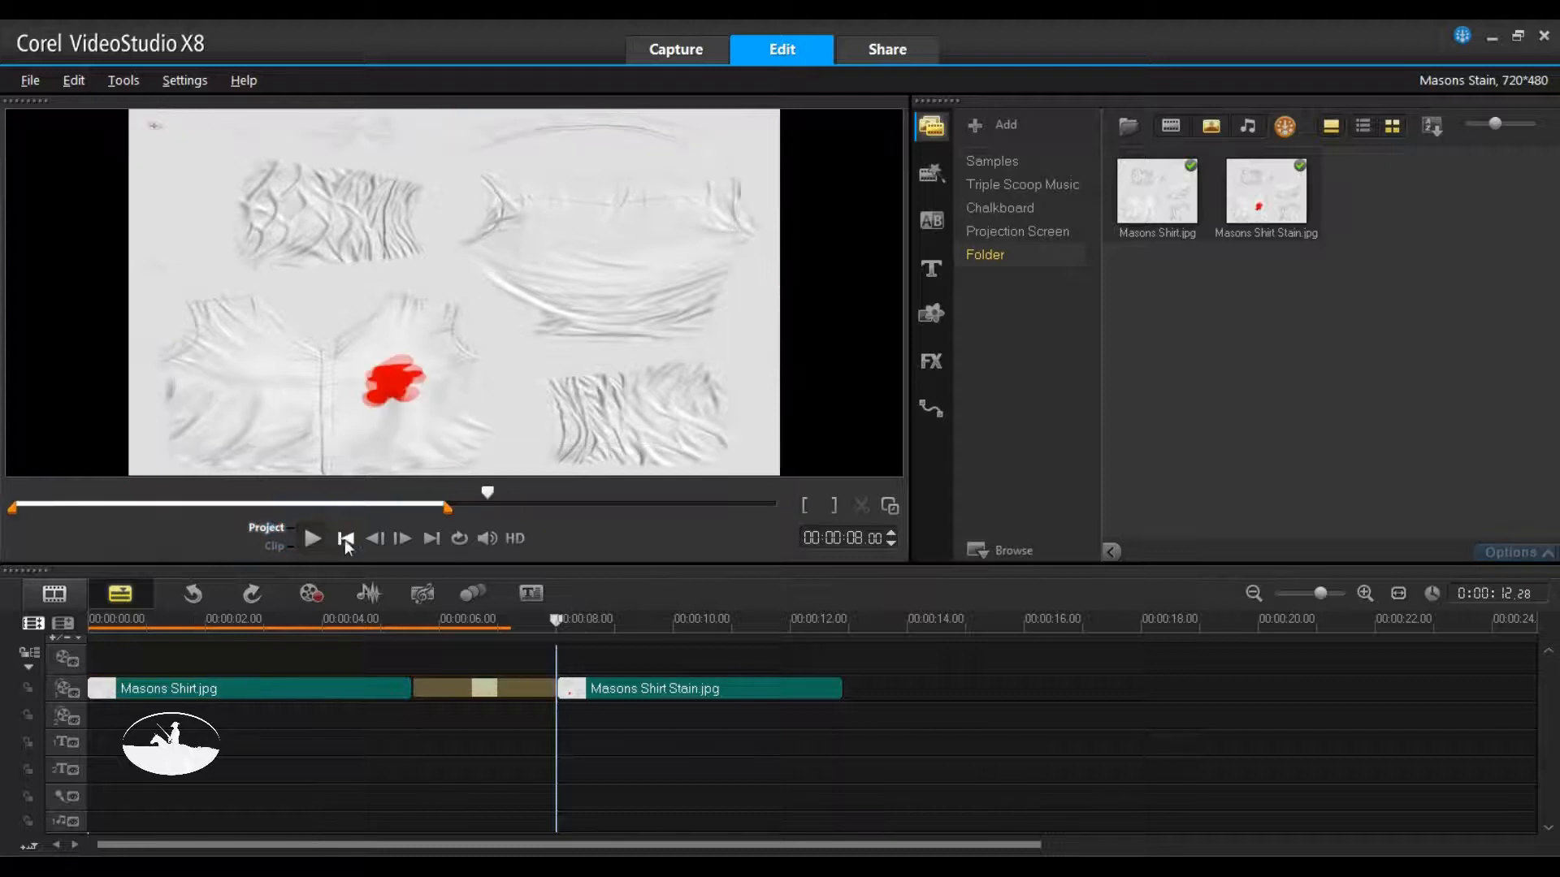
pyautogui.click(343, 537)
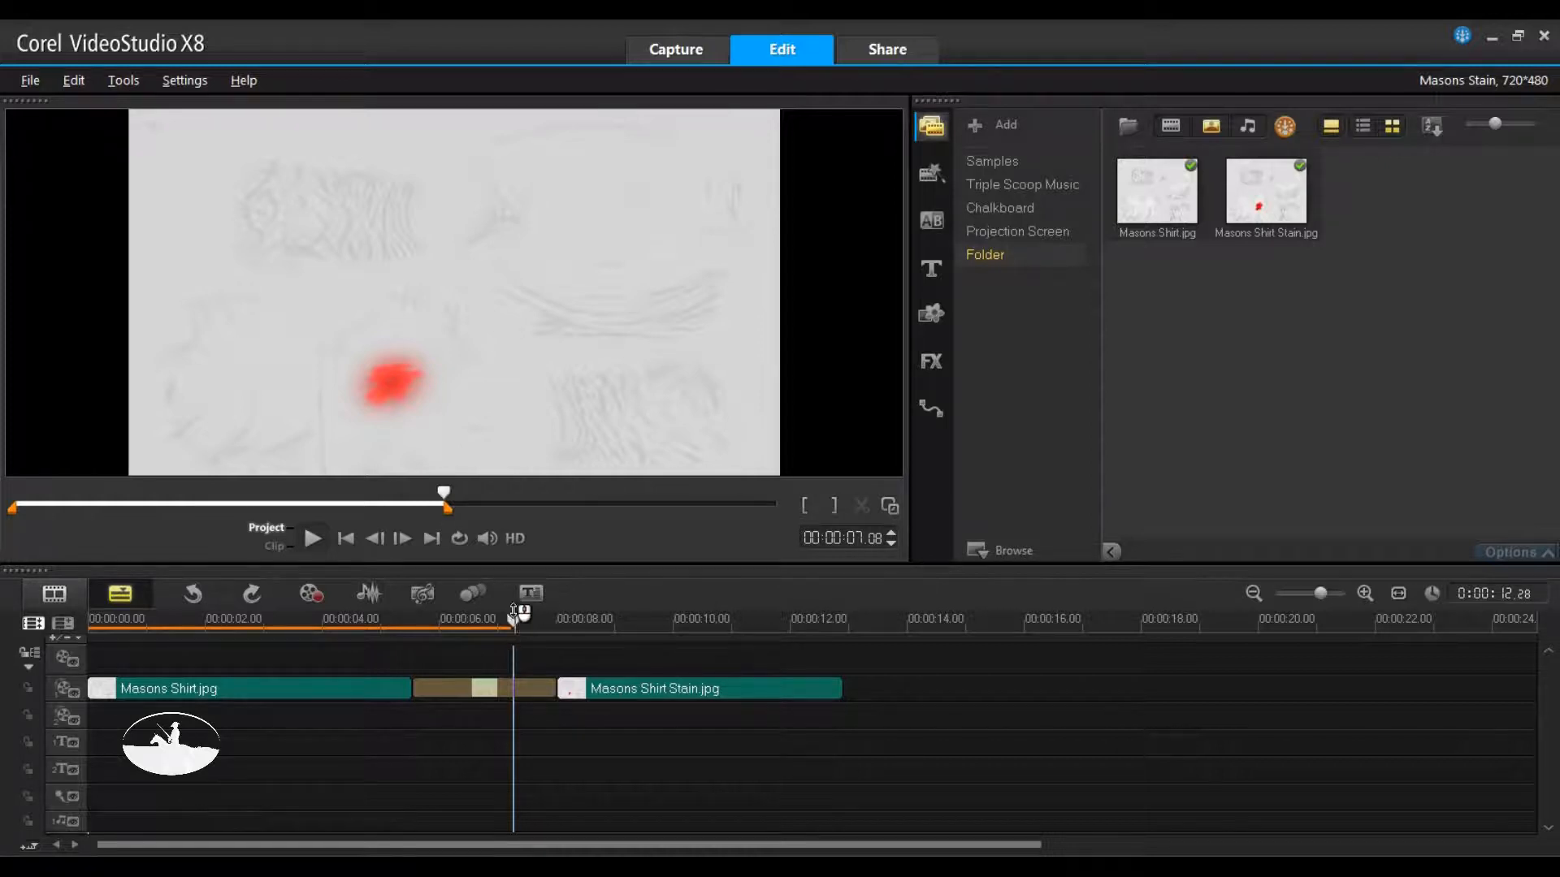
pyautogui.click(337, 544)
pyautogui.click(313, 539)
pyautogui.click(446, 493)
pyautogui.moveTo(447, 494); pyautogui.dragTo(513, 506)
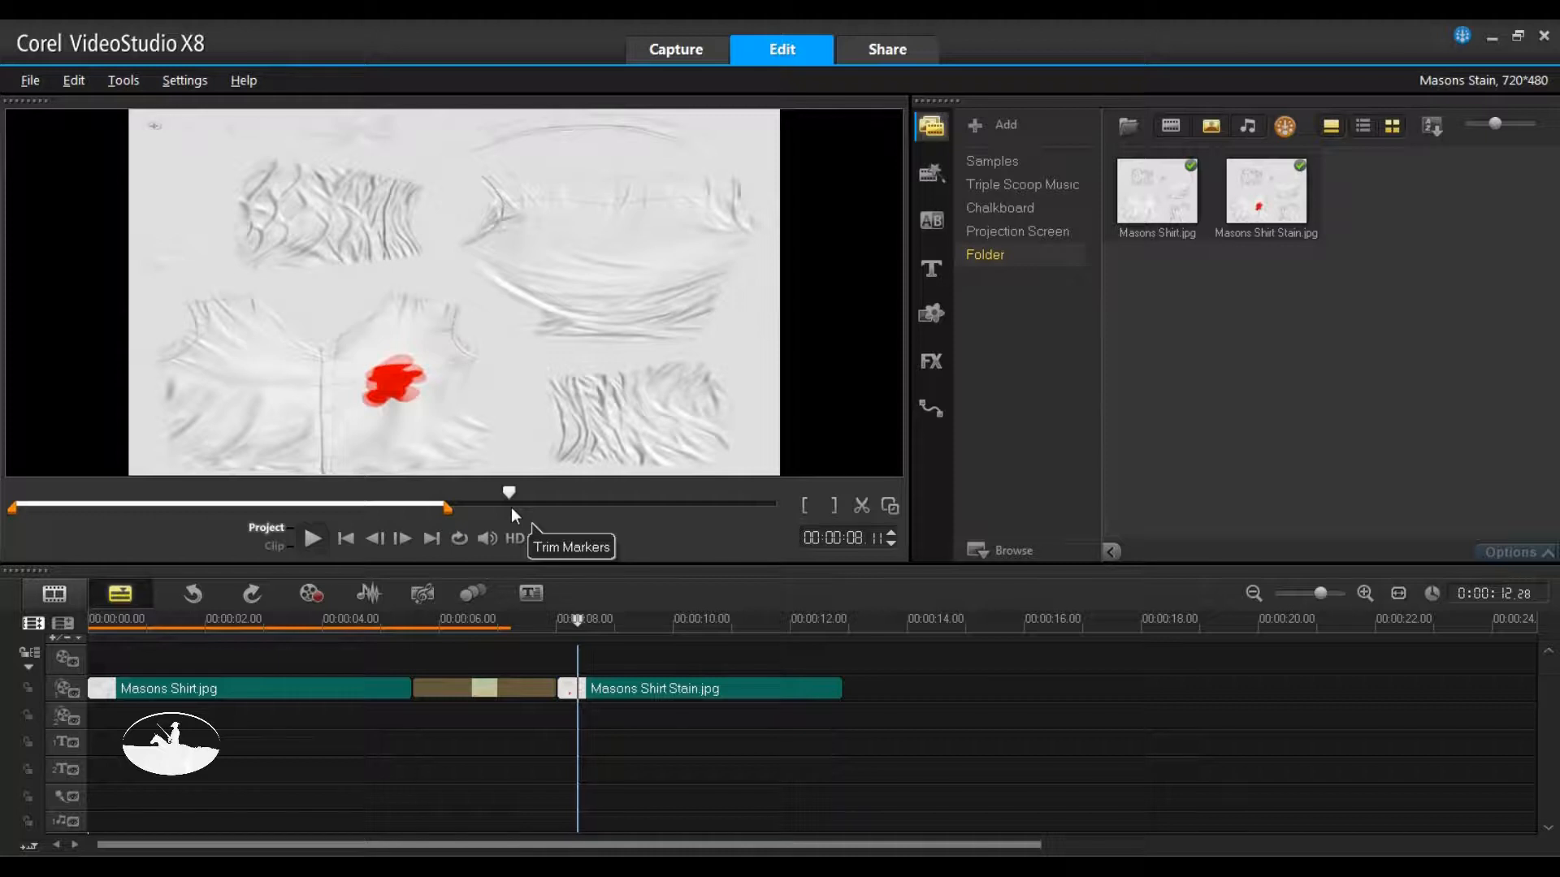
pyautogui.moveTo(510, 507); pyautogui.dragTo(509, 508)
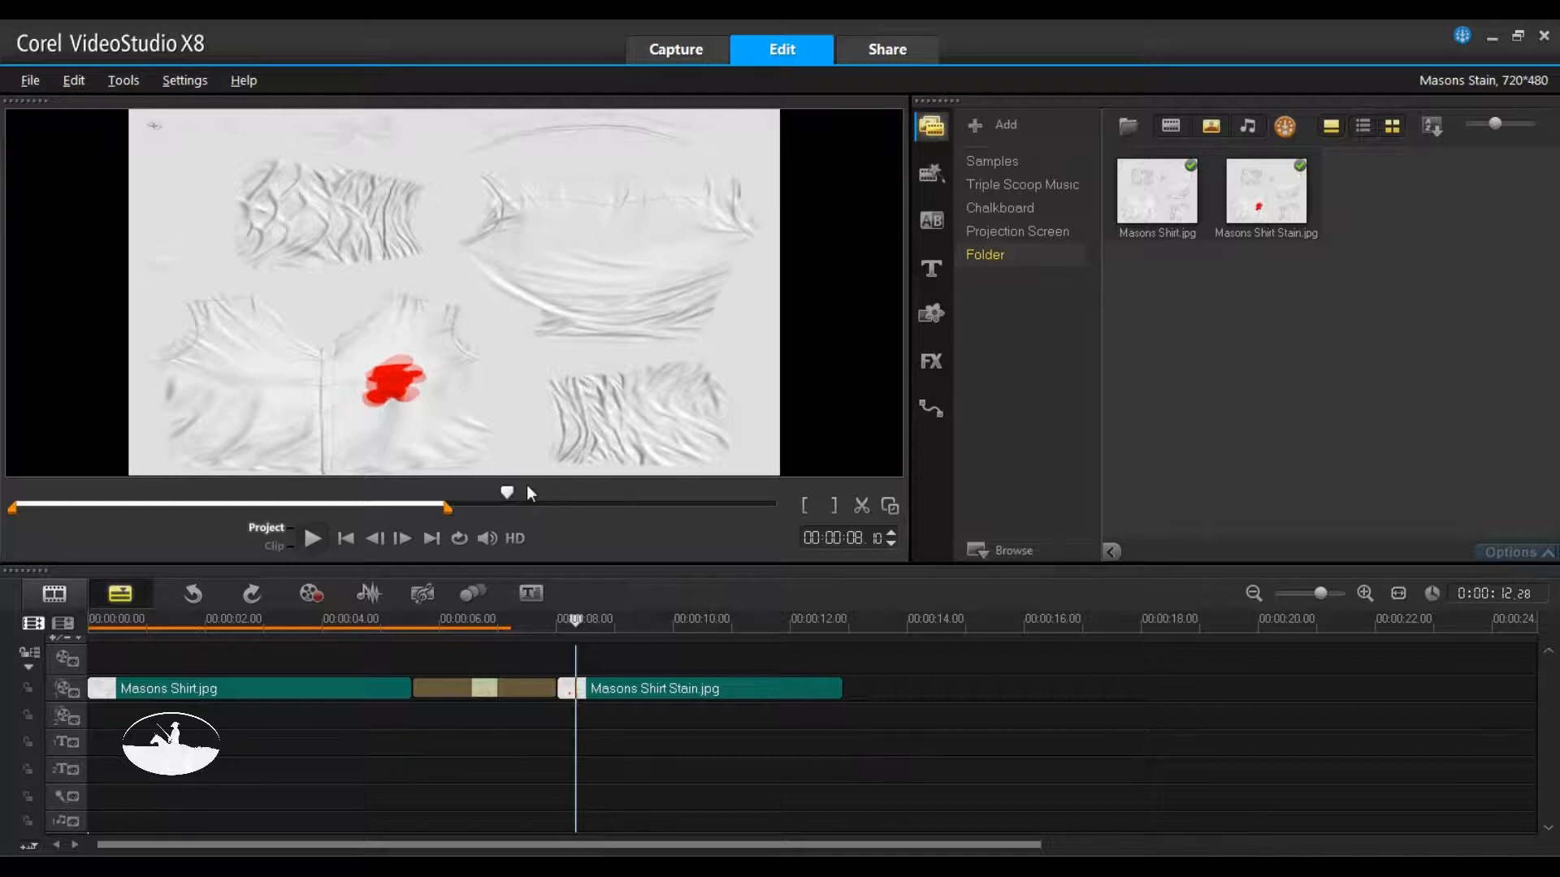
pyautogui.click(431, 548)
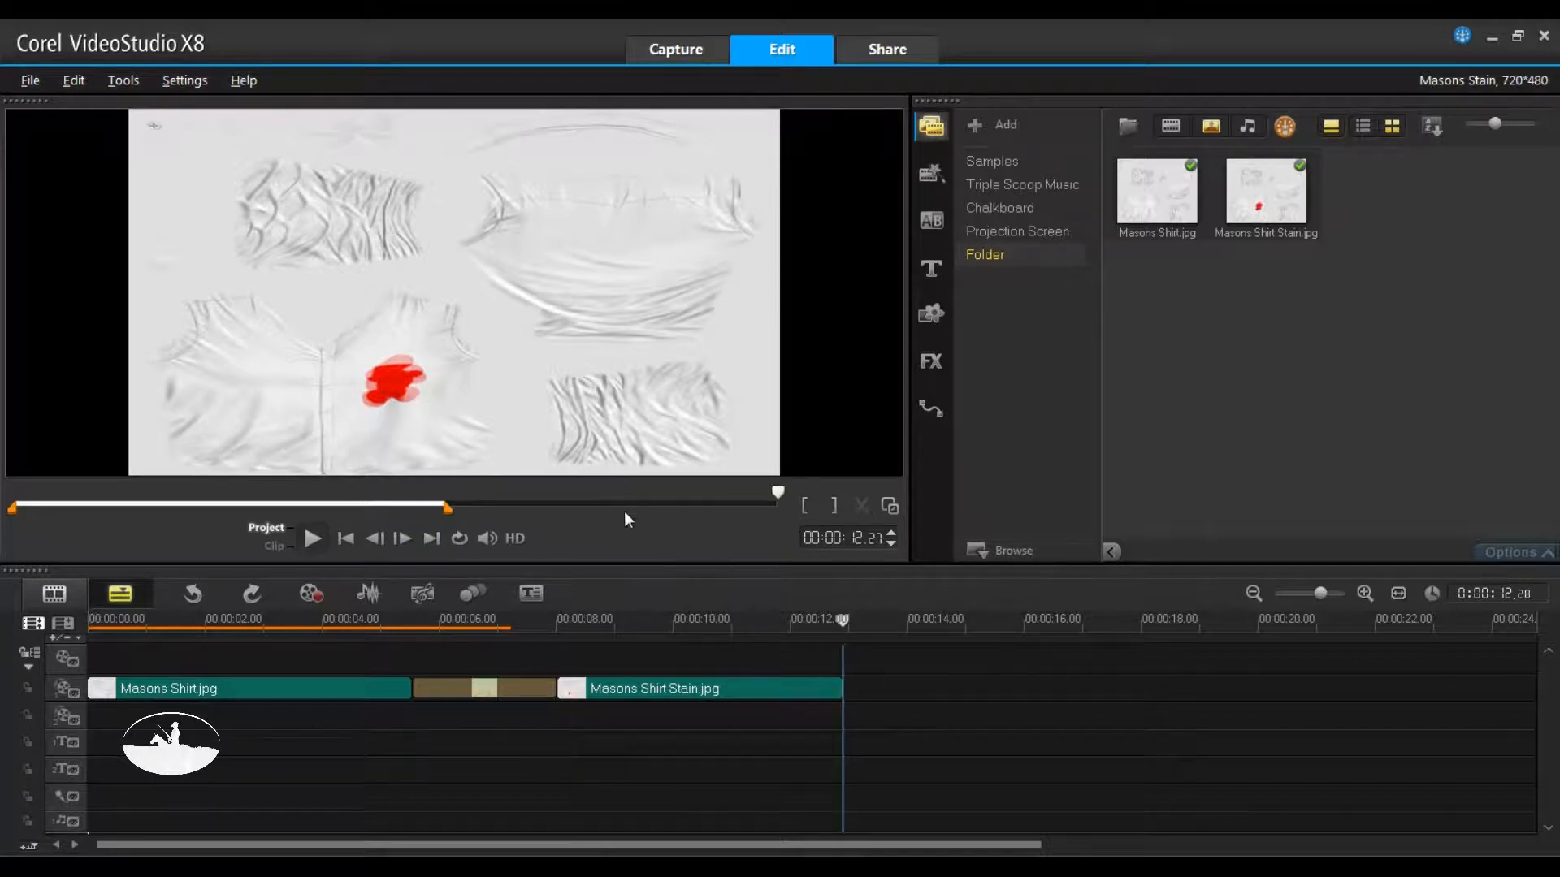
# Preview the project from its start, and set up a computer video export in WMV format with the 1280 x 1024, 30p profile
pyautogui.click(349, 541)
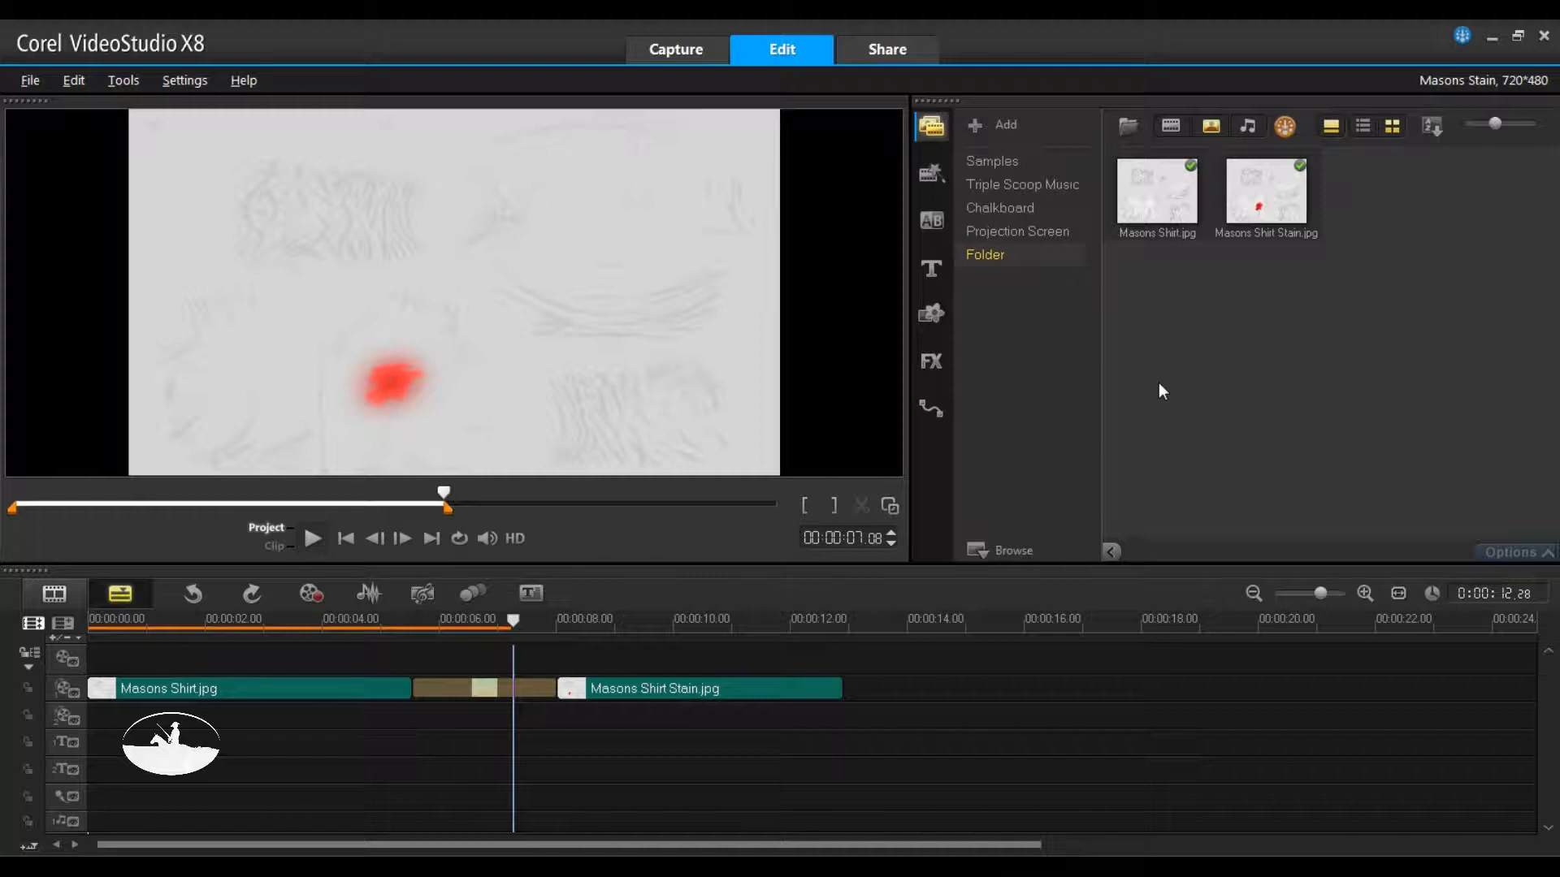
pyautogui.click(905, 47)
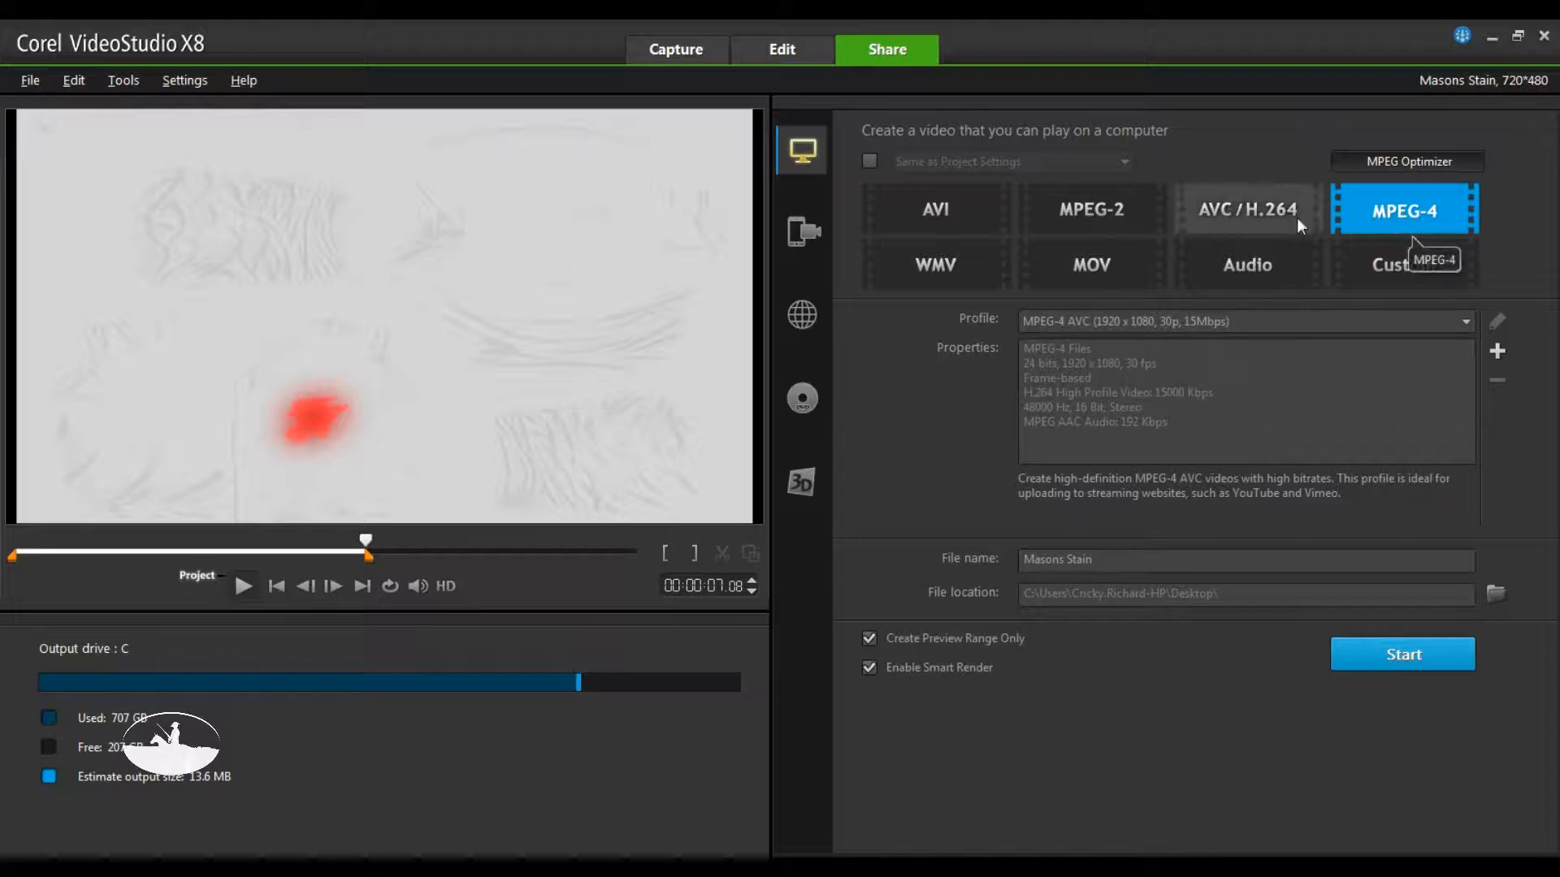
pyautogui.click(938, 260)
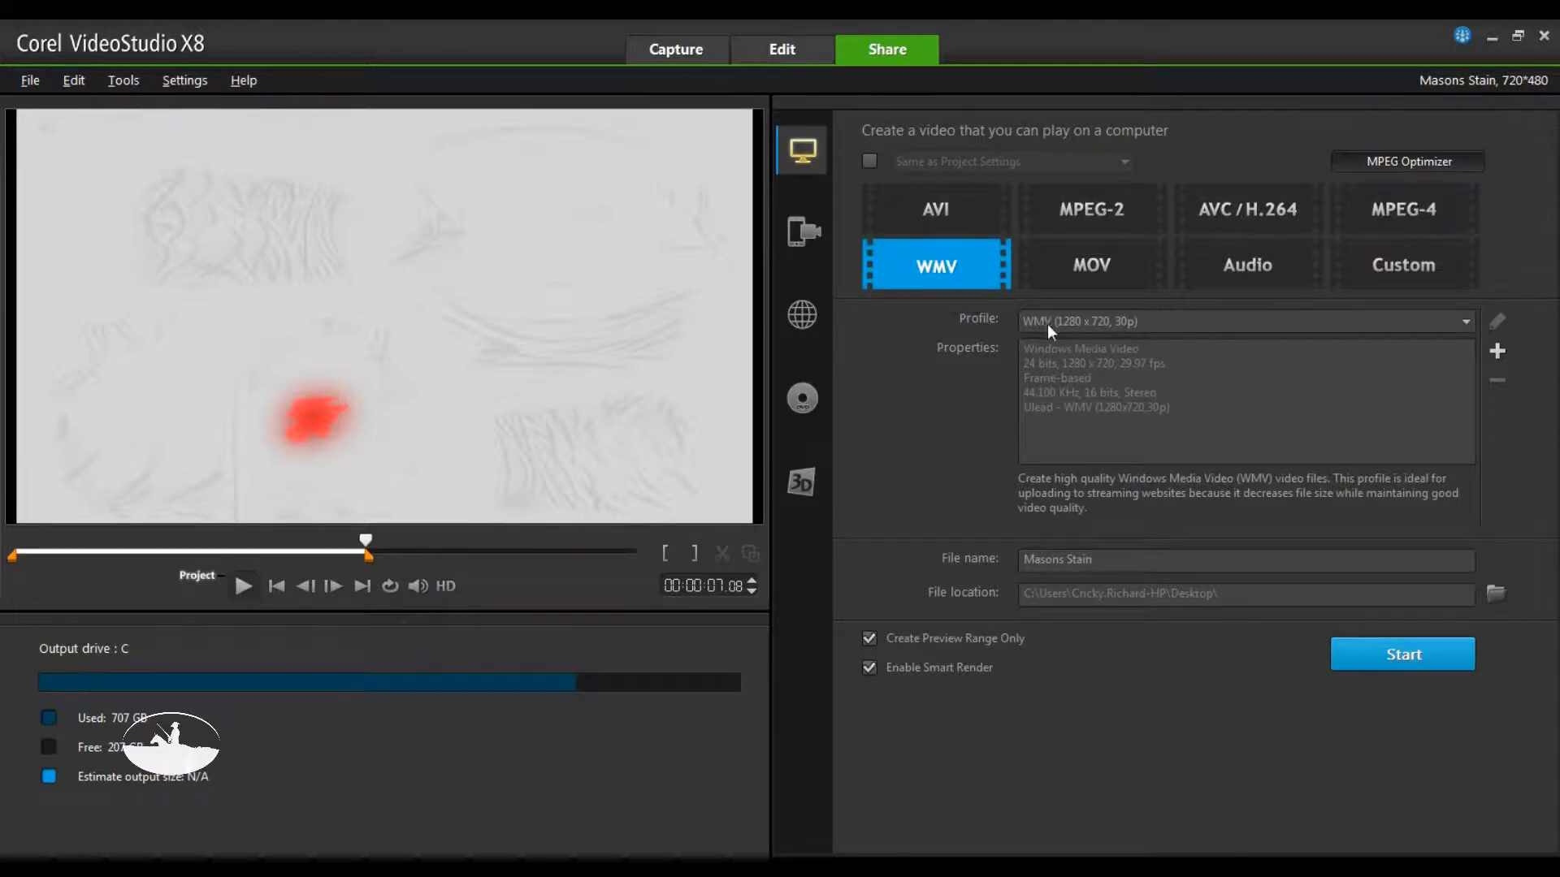
pyautogui.click(1143, 324)
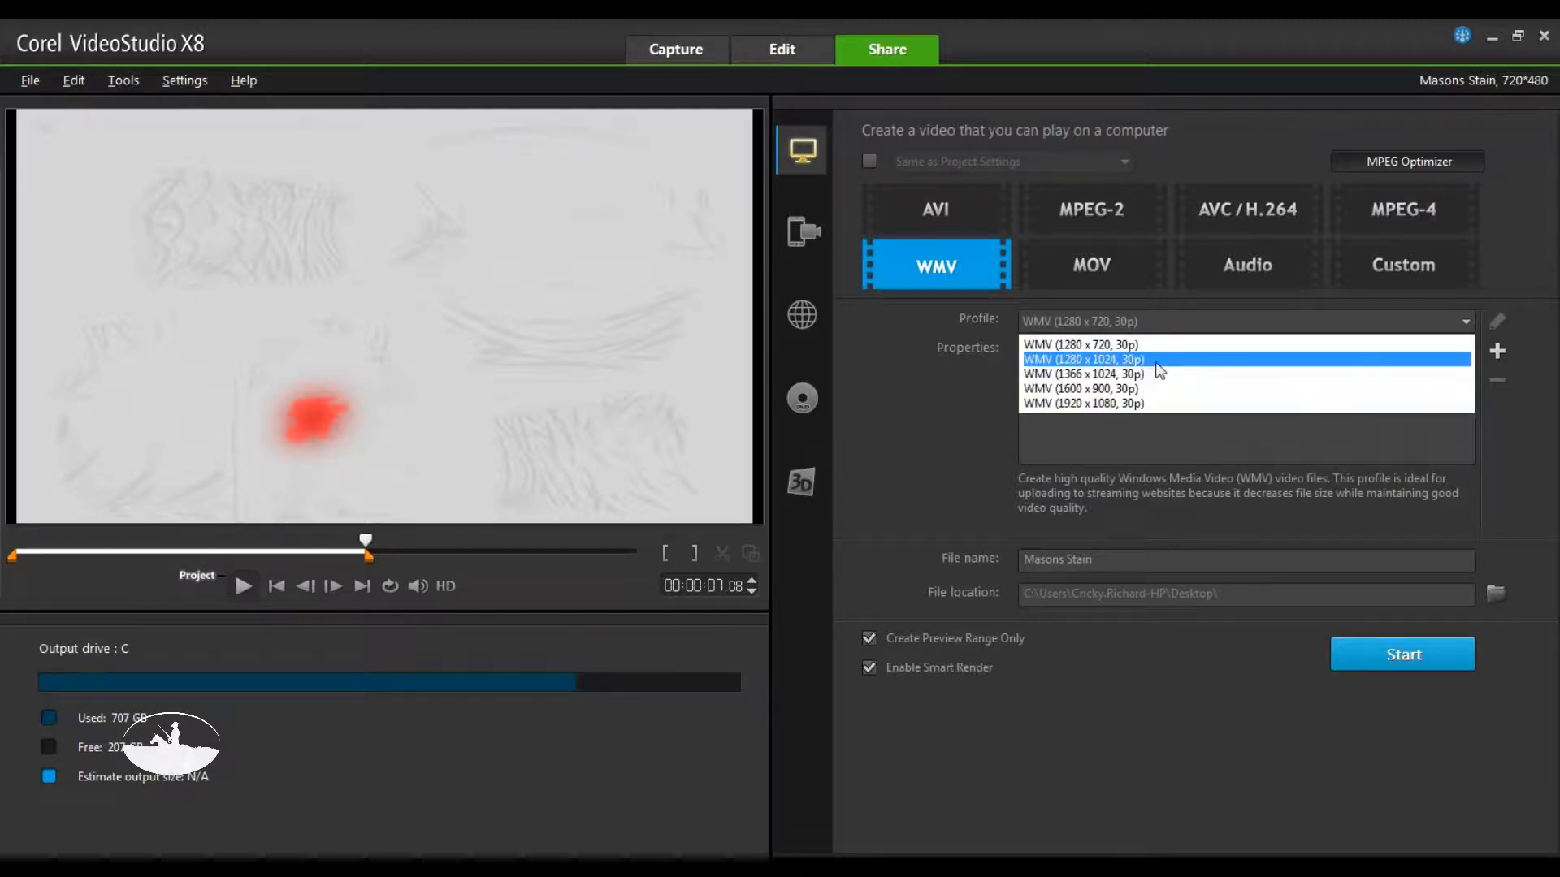
pyautogui.click(1156, 360)
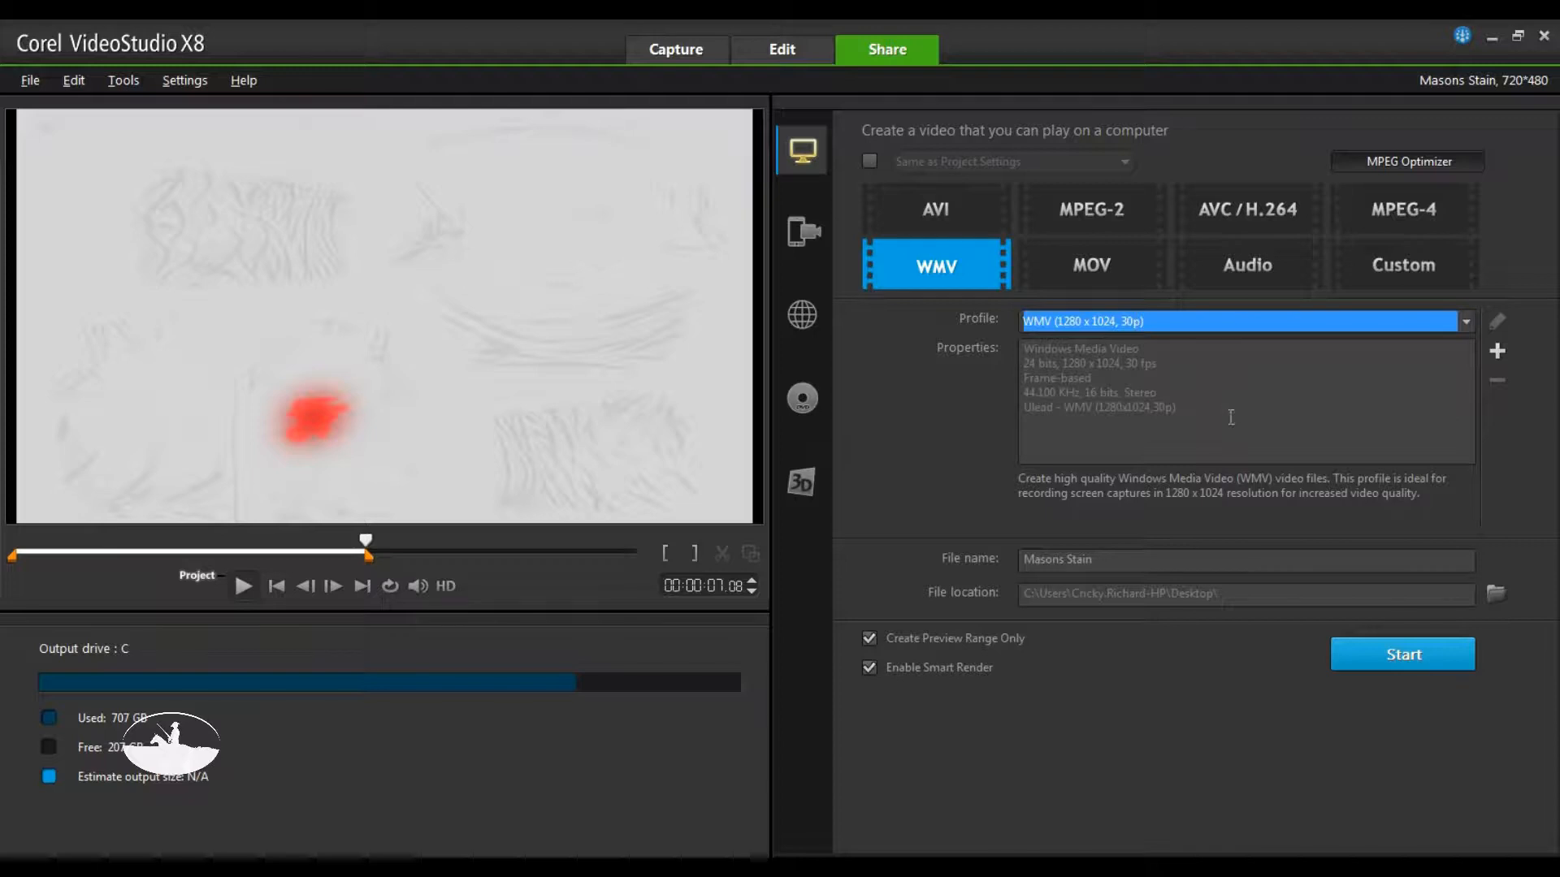
# Name the output file Masons Stain06, and start rendering it before aborting the render
pyautogui.click(1097, 563)
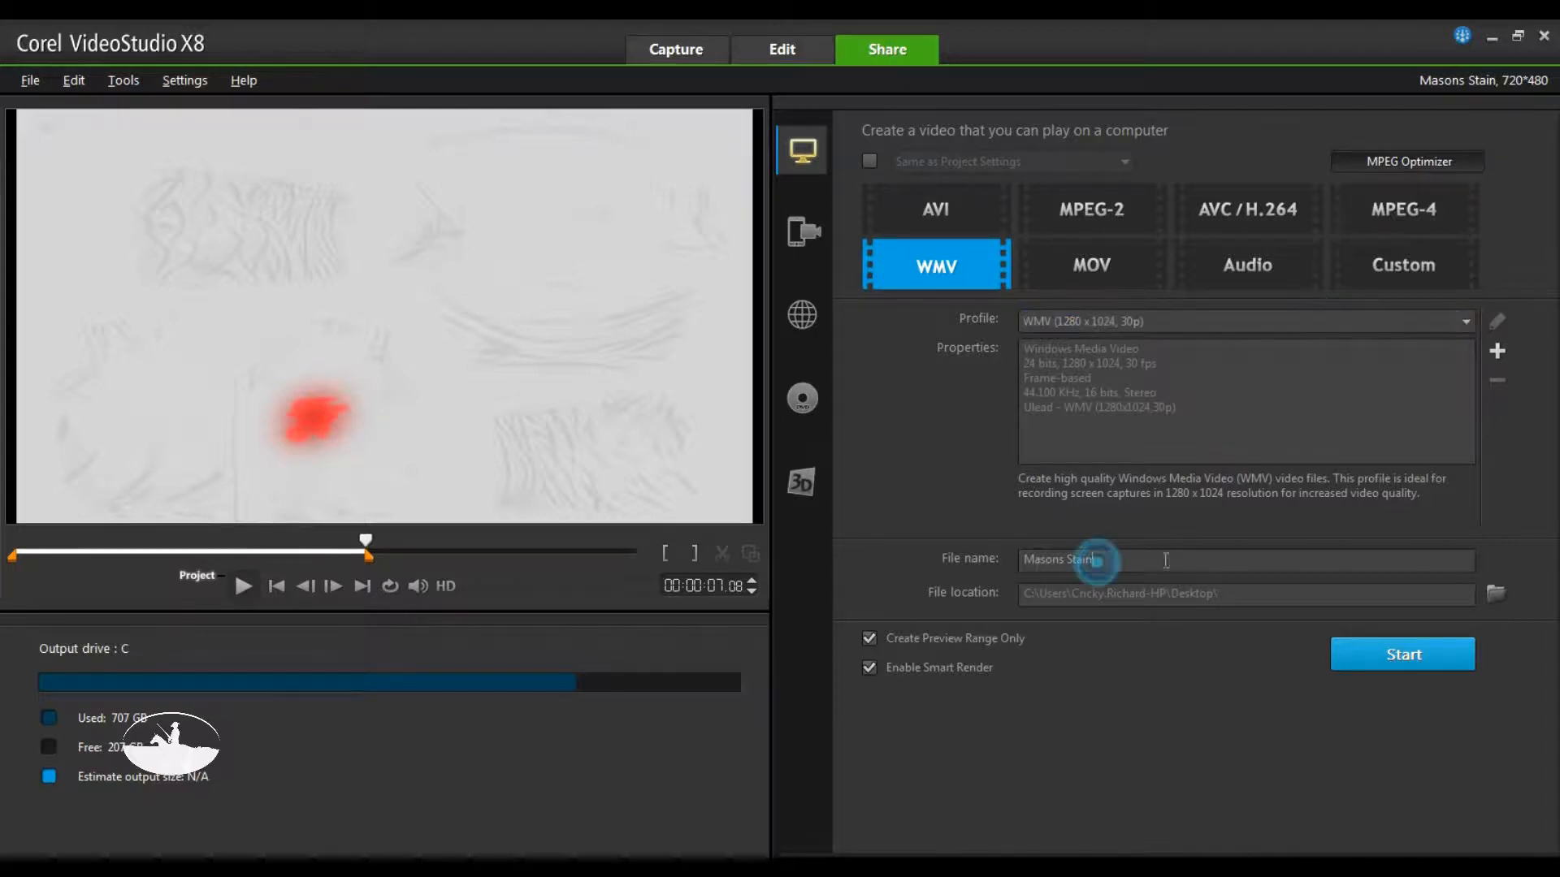
pyautogui.write('06')
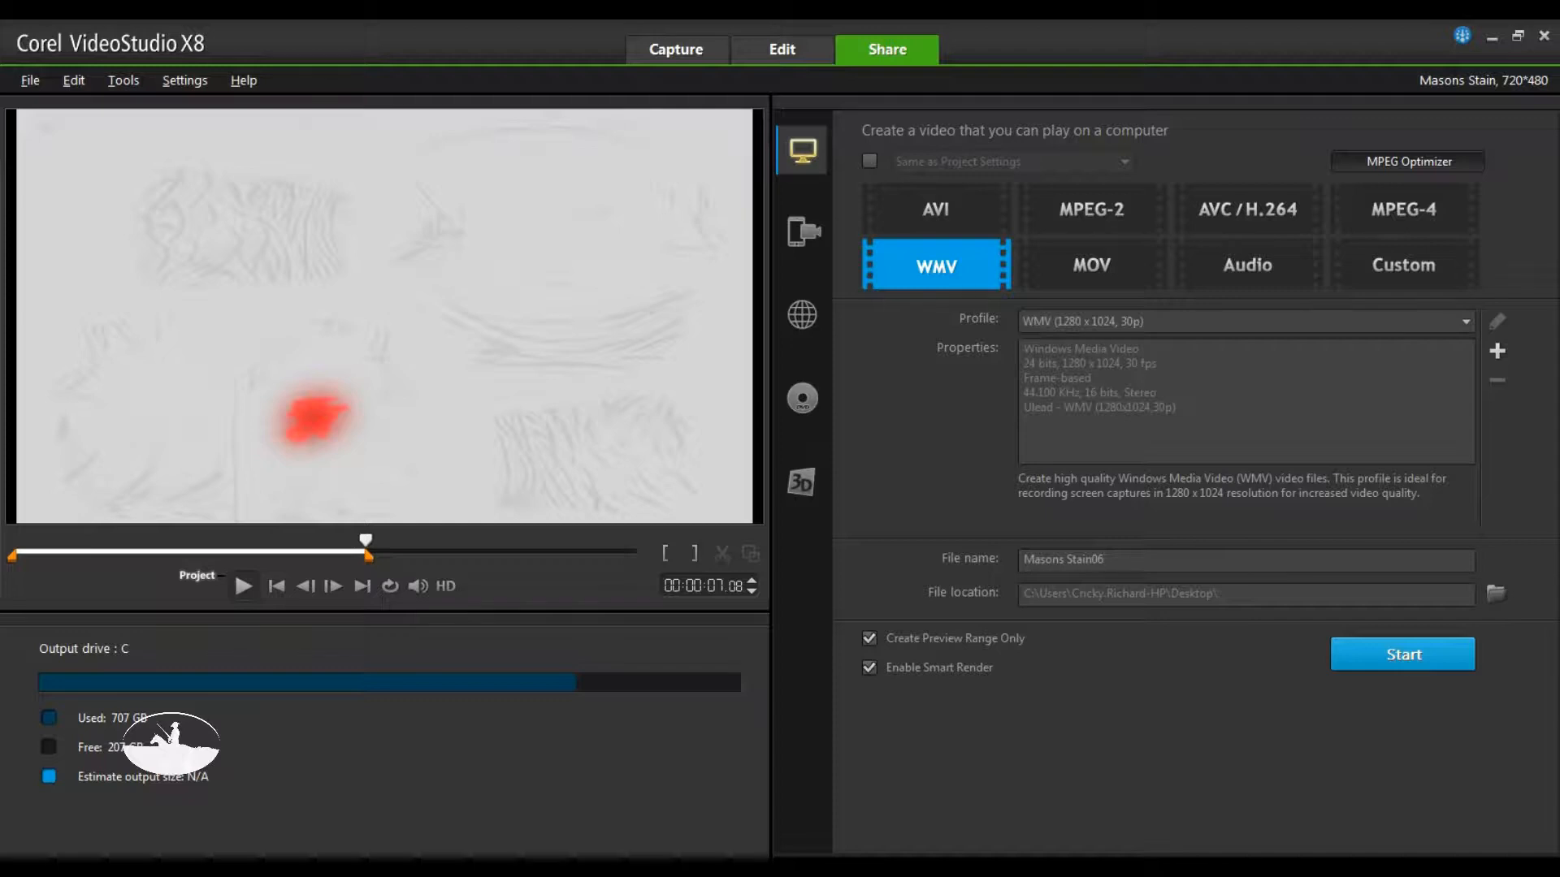
pyautogui.click(1353, 650)
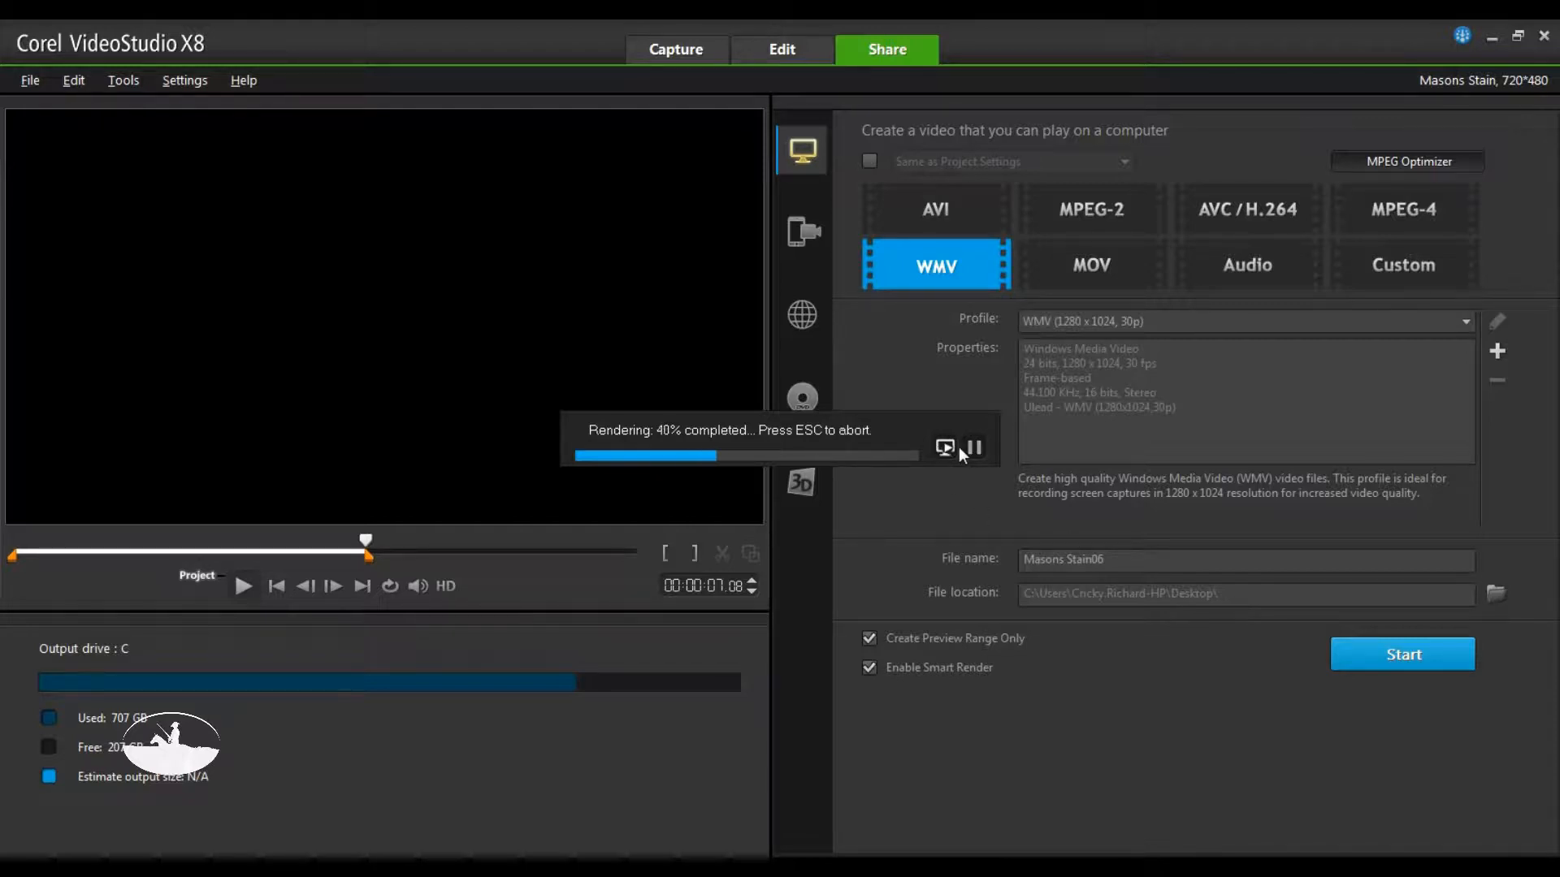
pyautogui.press('Escape')
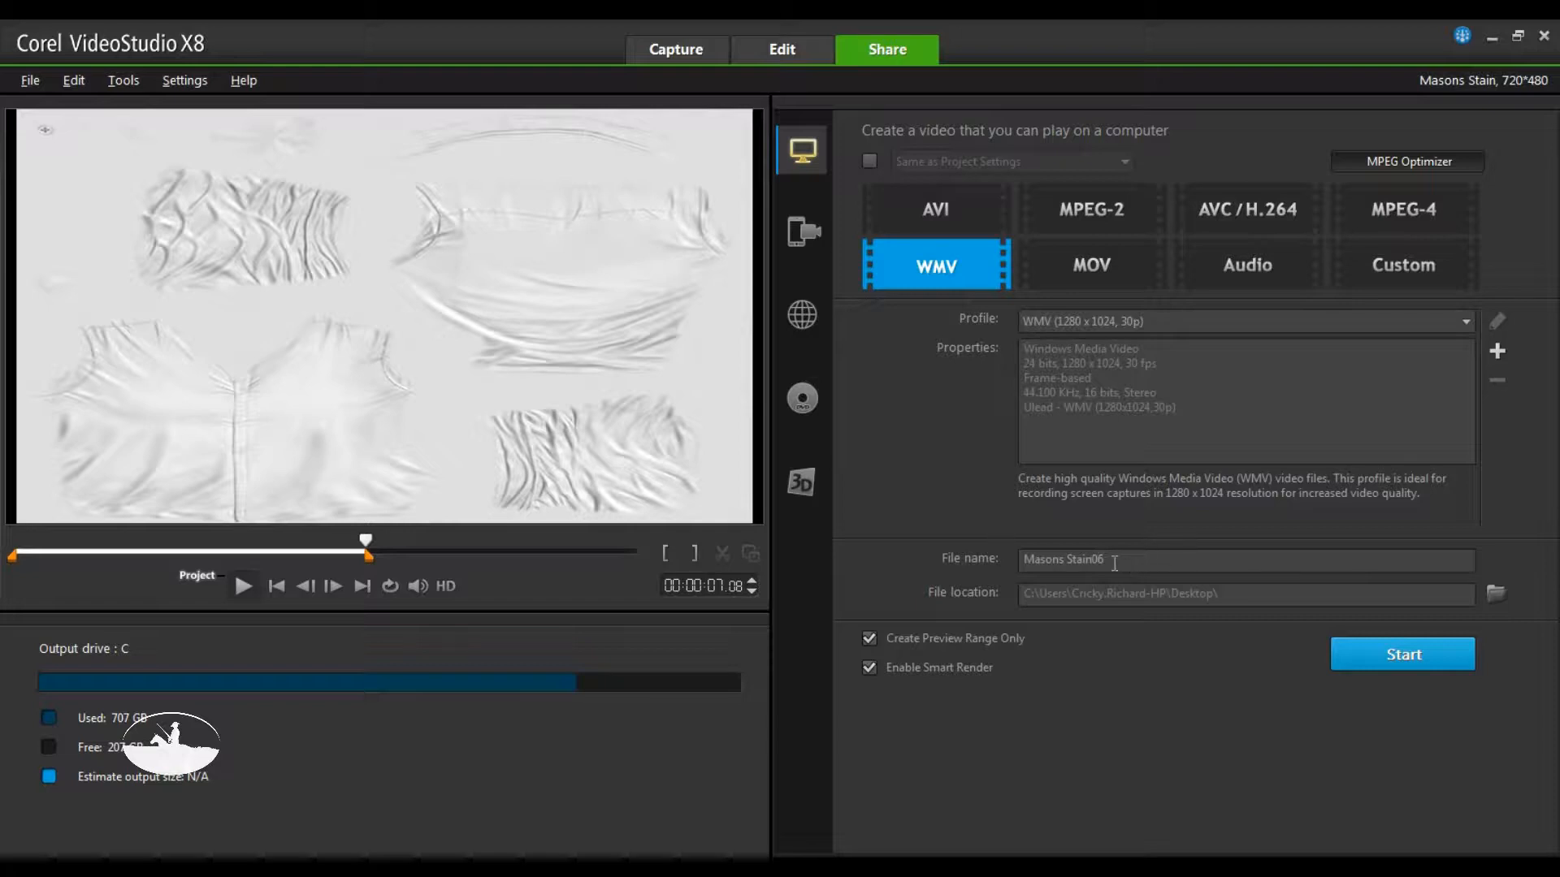
# Set the output location to the Videos iClone6 folder on DATADRIVE2 (E:) and render the WMV video
pyautogui.click(1497, 595)
pyautogui.click(560, 497)
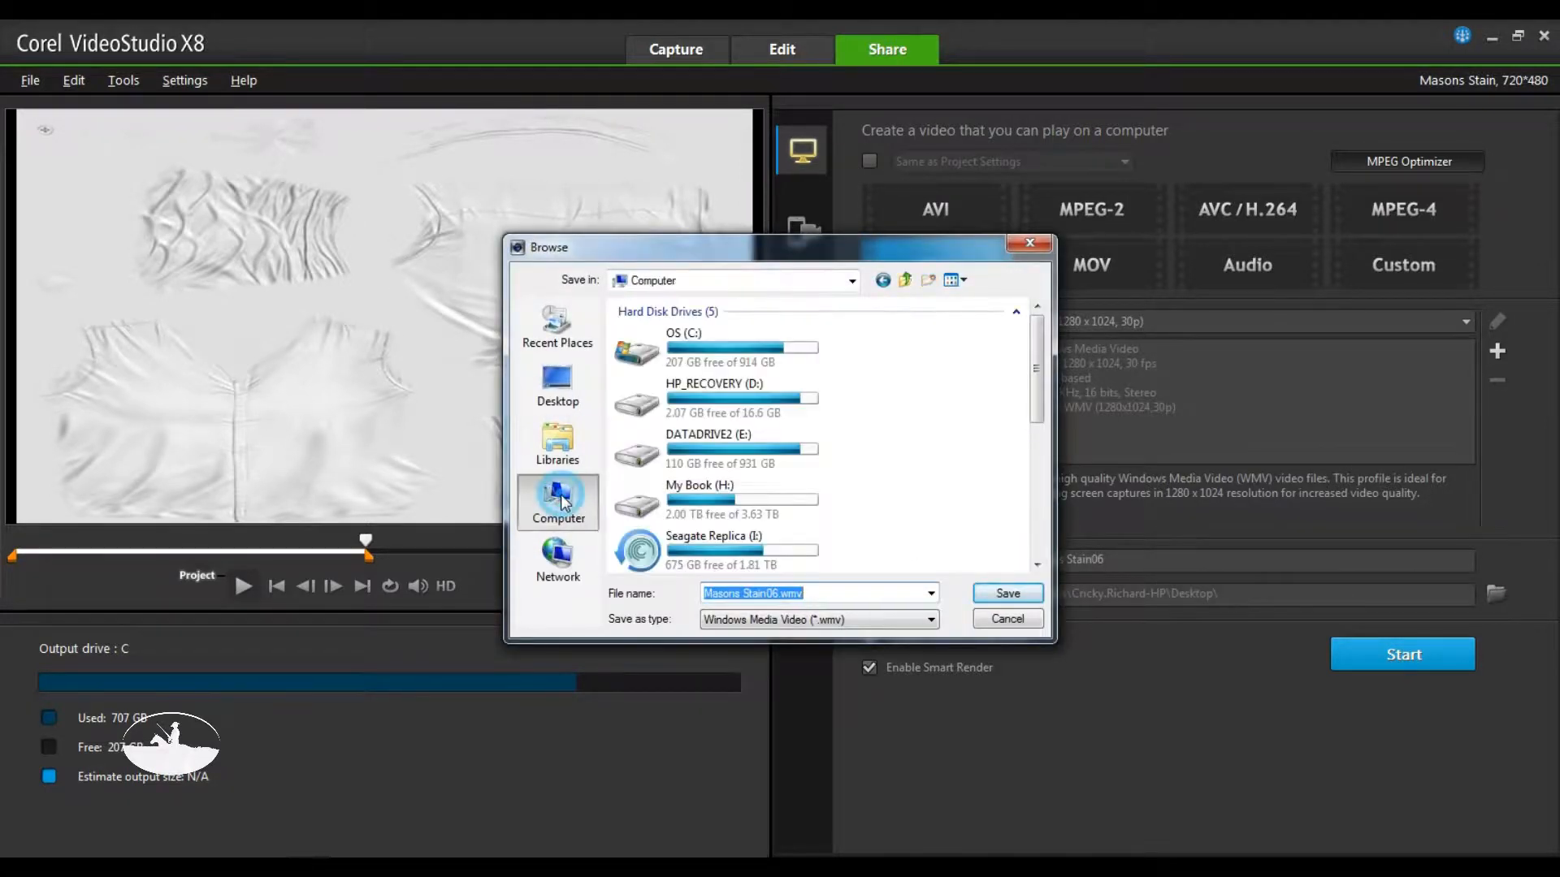
pyautogui.doubleClick(707, 445)
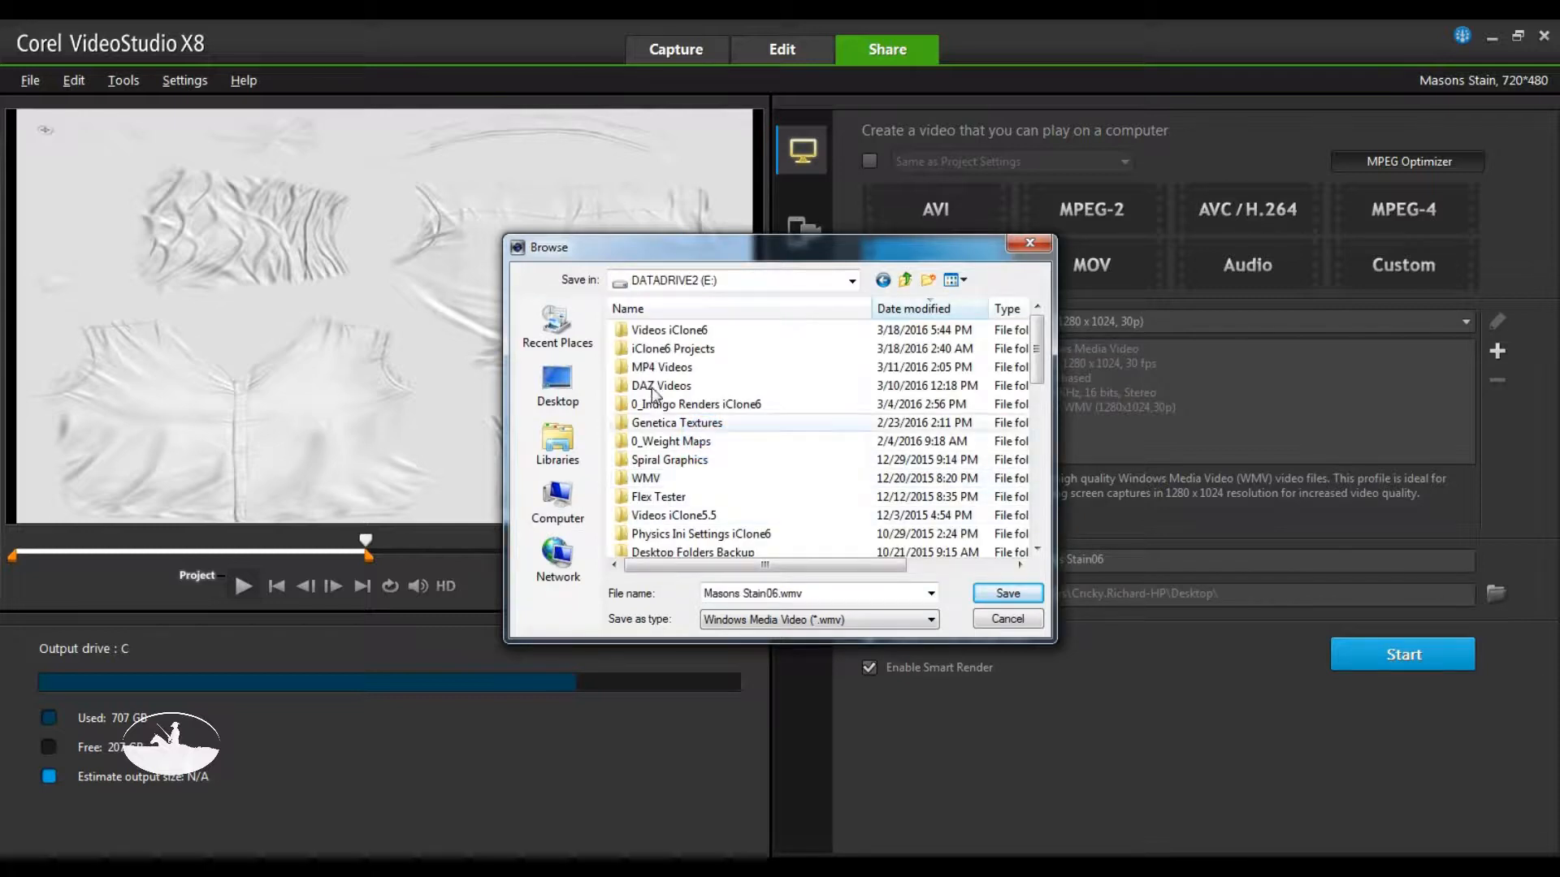
pyautogui.doubleClick(660, 329)
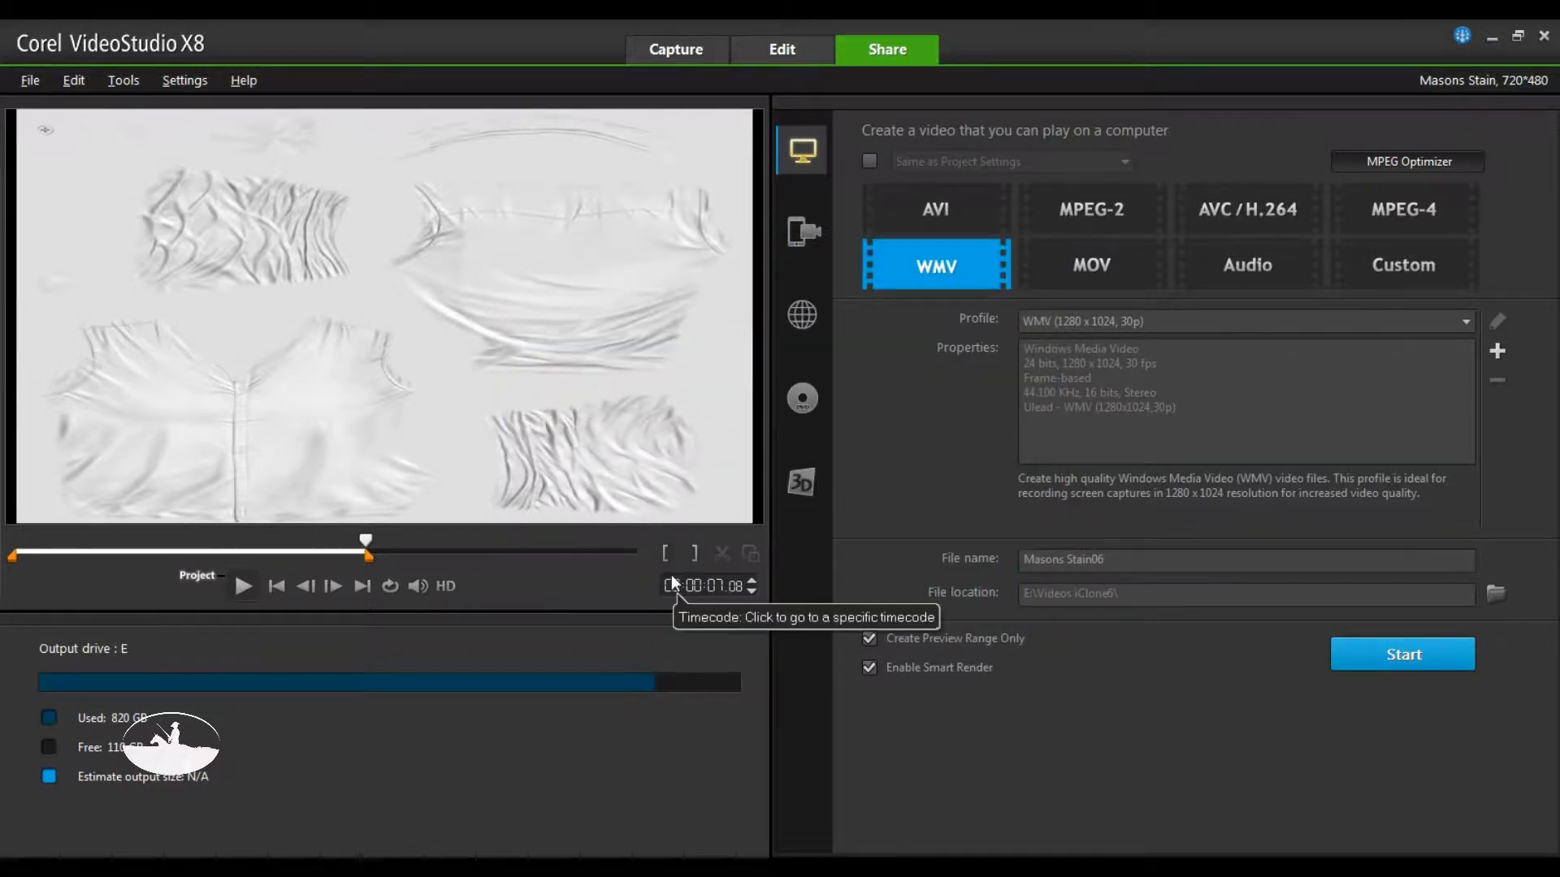
pyautogui.click(1368, 656)
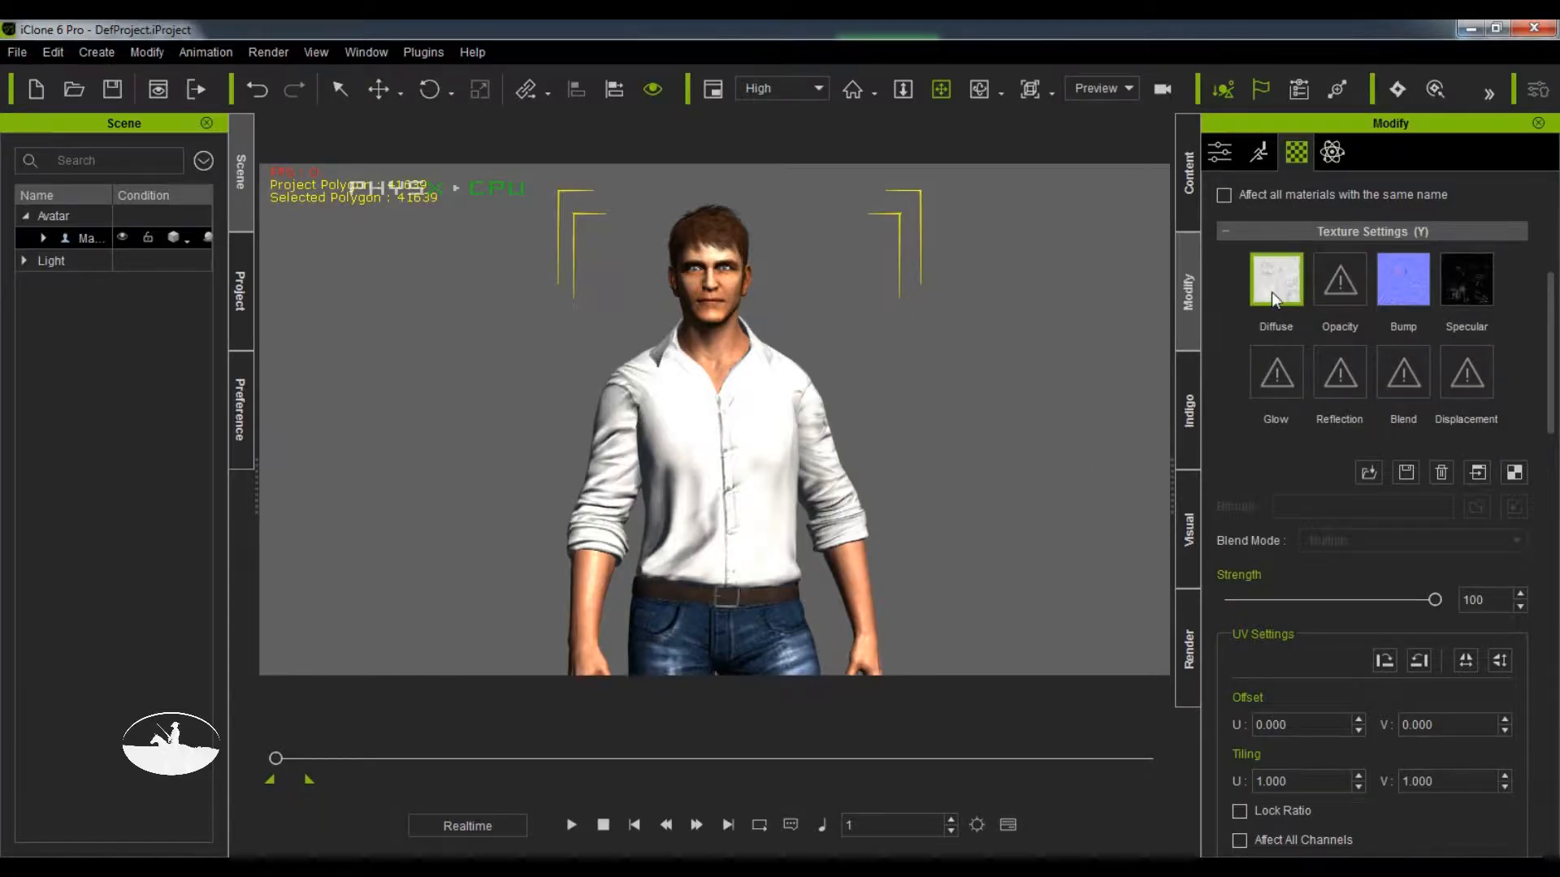
# In iClone 6, pick the material of Mason's white shirt directly from the avatar
pyautogui.moveTo(1551, 396); pyautogui.dragTo(1546, 332)
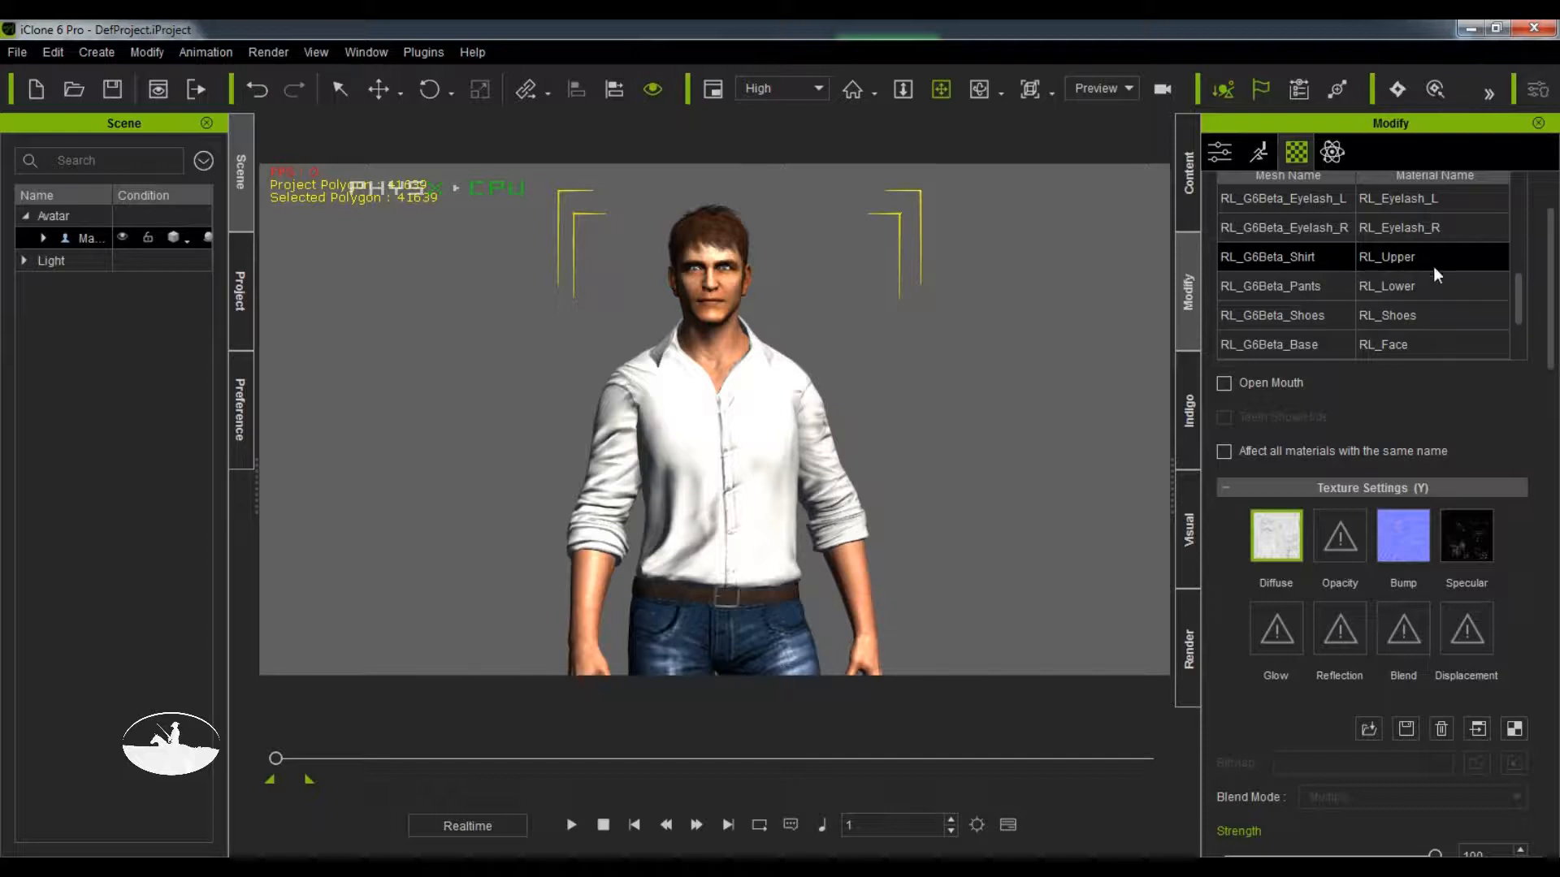
pyautogui.moveTo(1549, 315); pyautogui.dragTo(1545, 289)
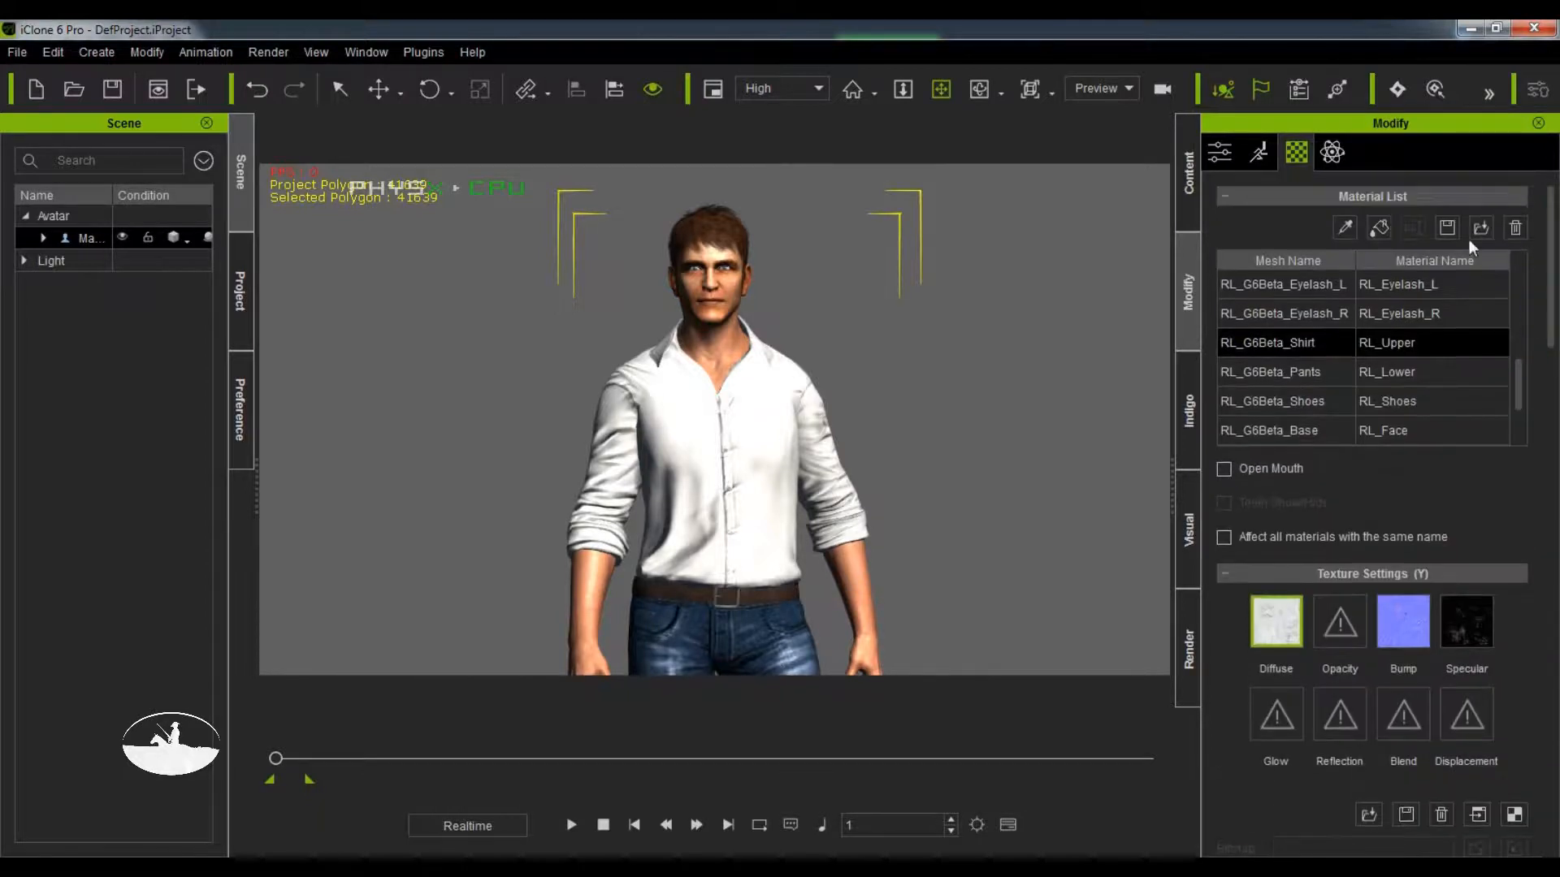
pyautogui.click(1346, 228)
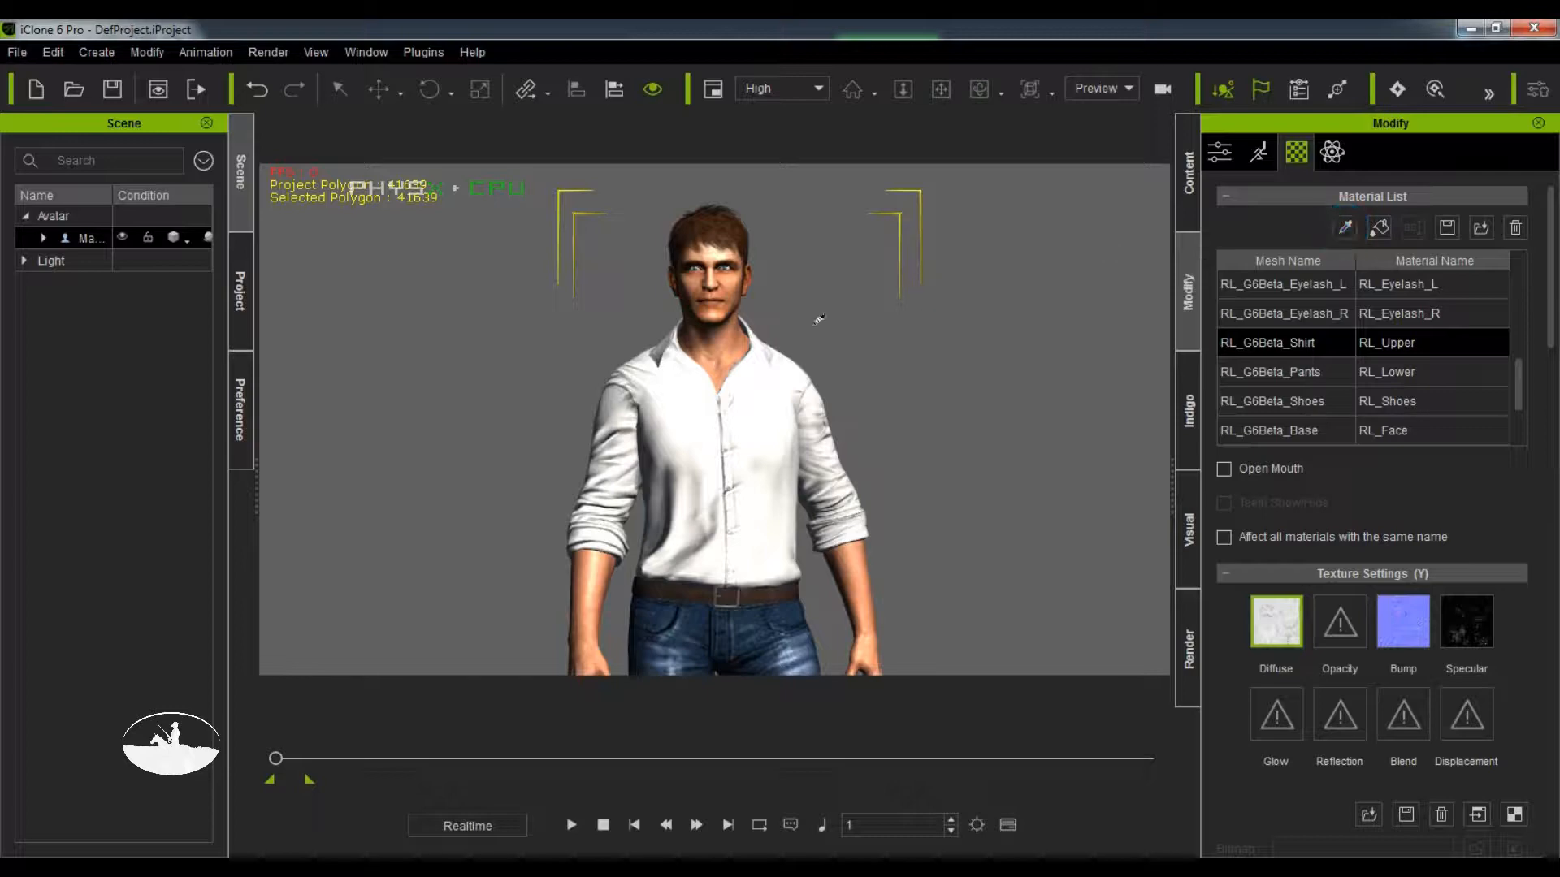
pyautogui.click(774, 391)
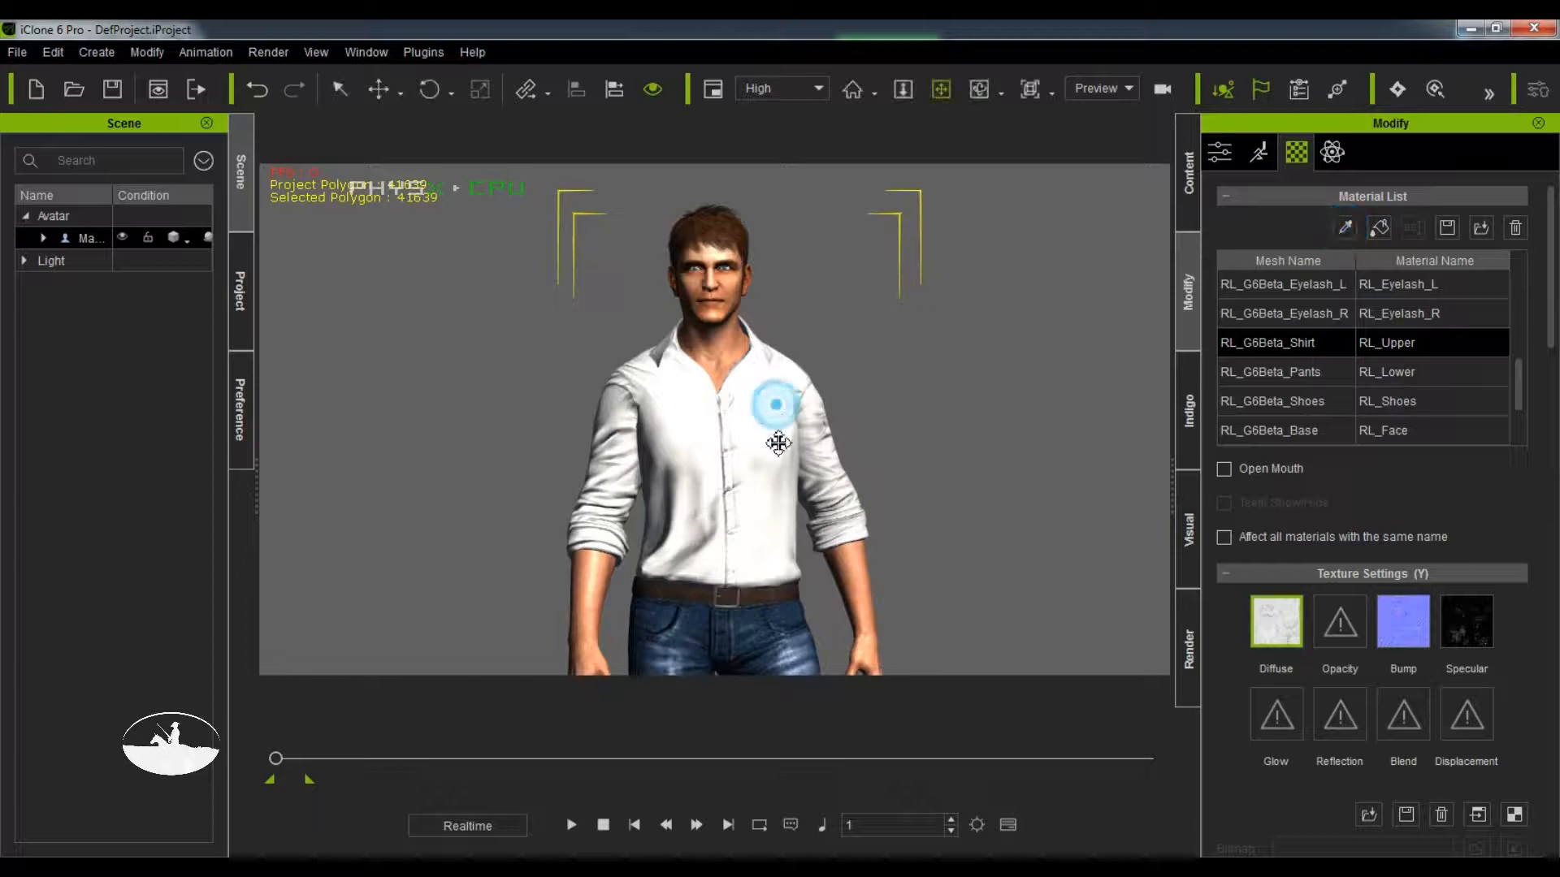
# Load Masons Stain06.wmv from the Videos iClone6 folder on DATADRIVE2 (E:) as the shirt's diffuse texture
pyautogui.doubleClick(1272, 622)
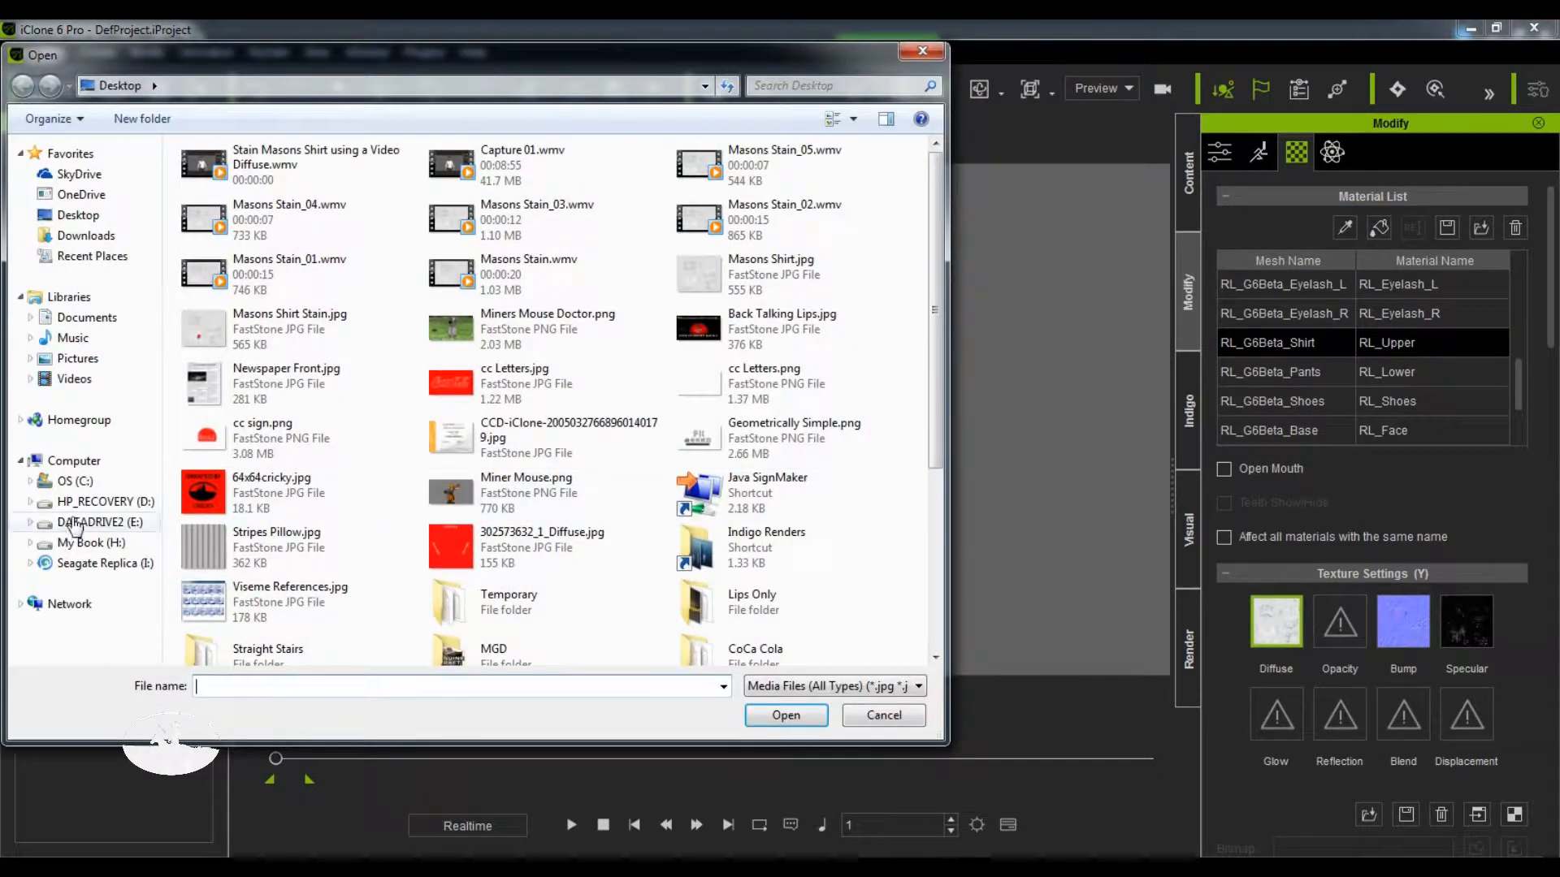
pyautogui.click(114, 523)
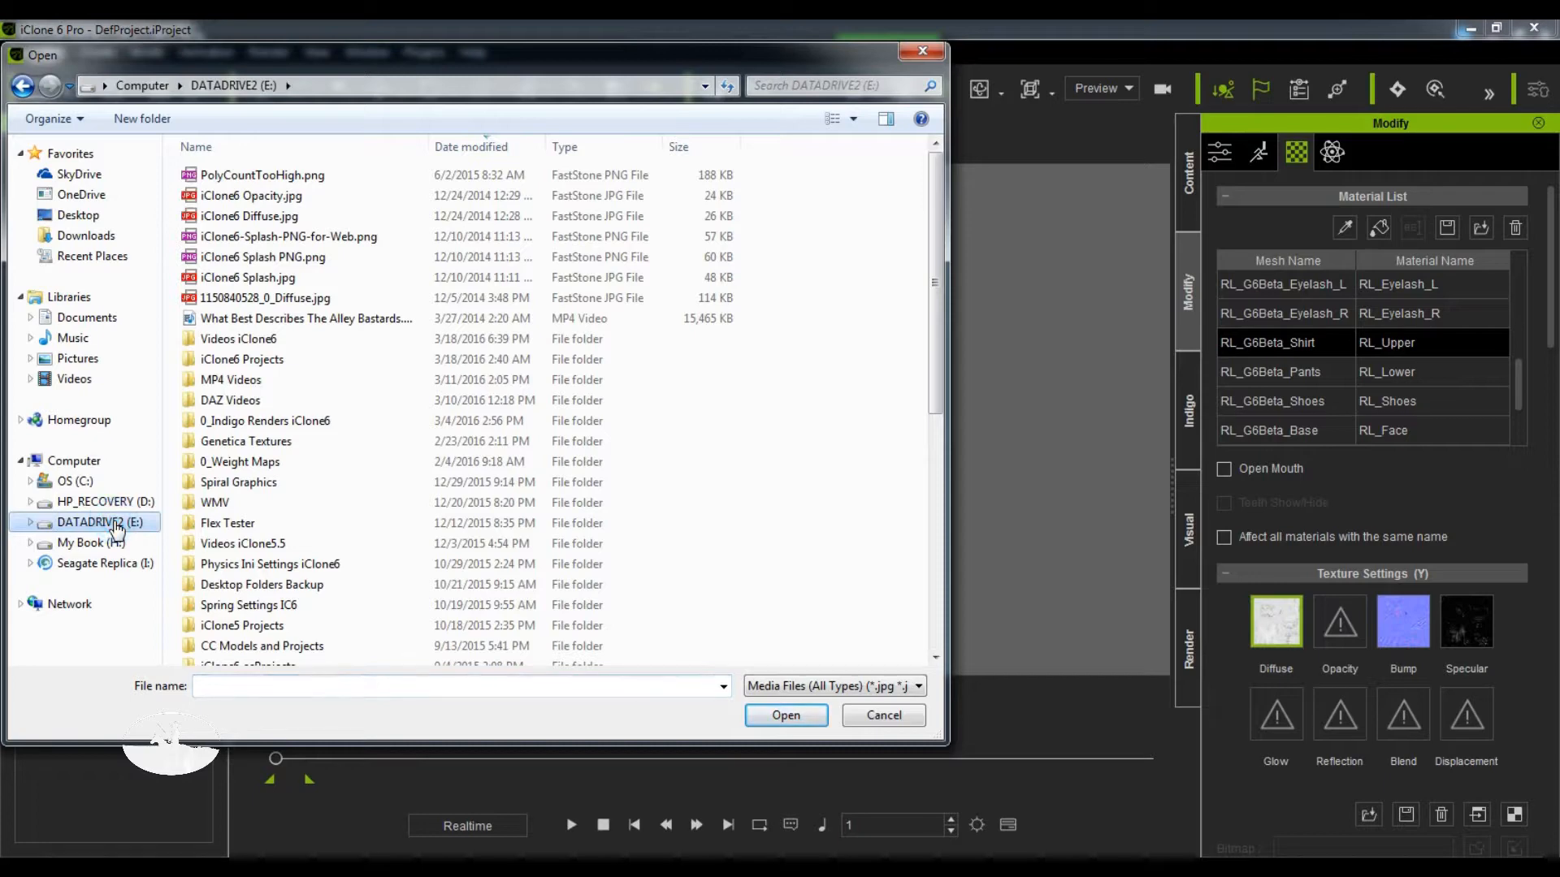
pyautogui.doubleClick(218, 341)
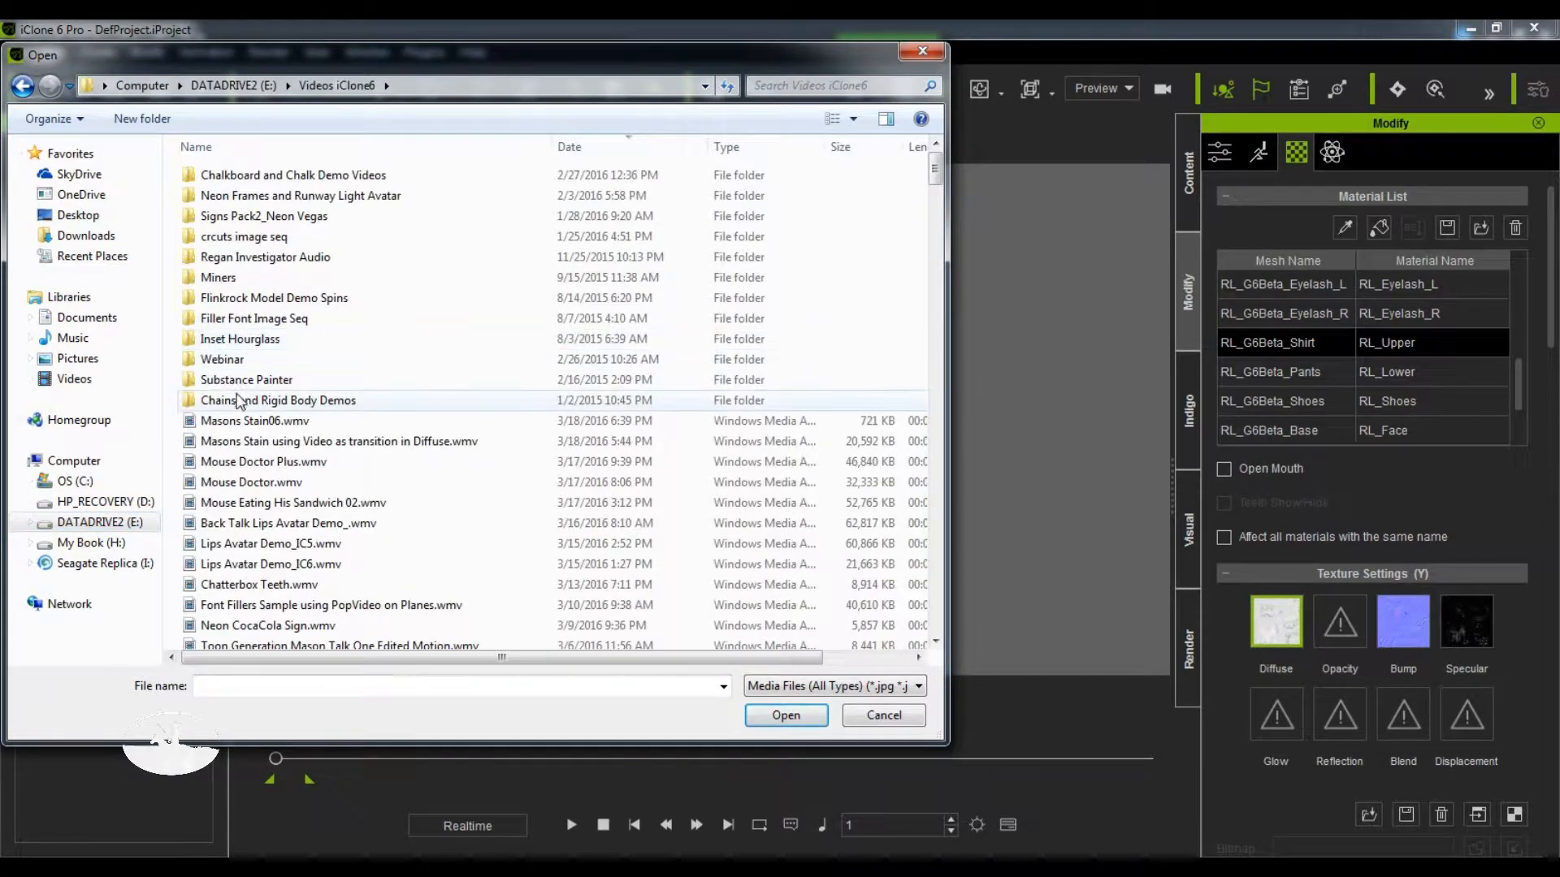
pyautogui.click(207, 422)
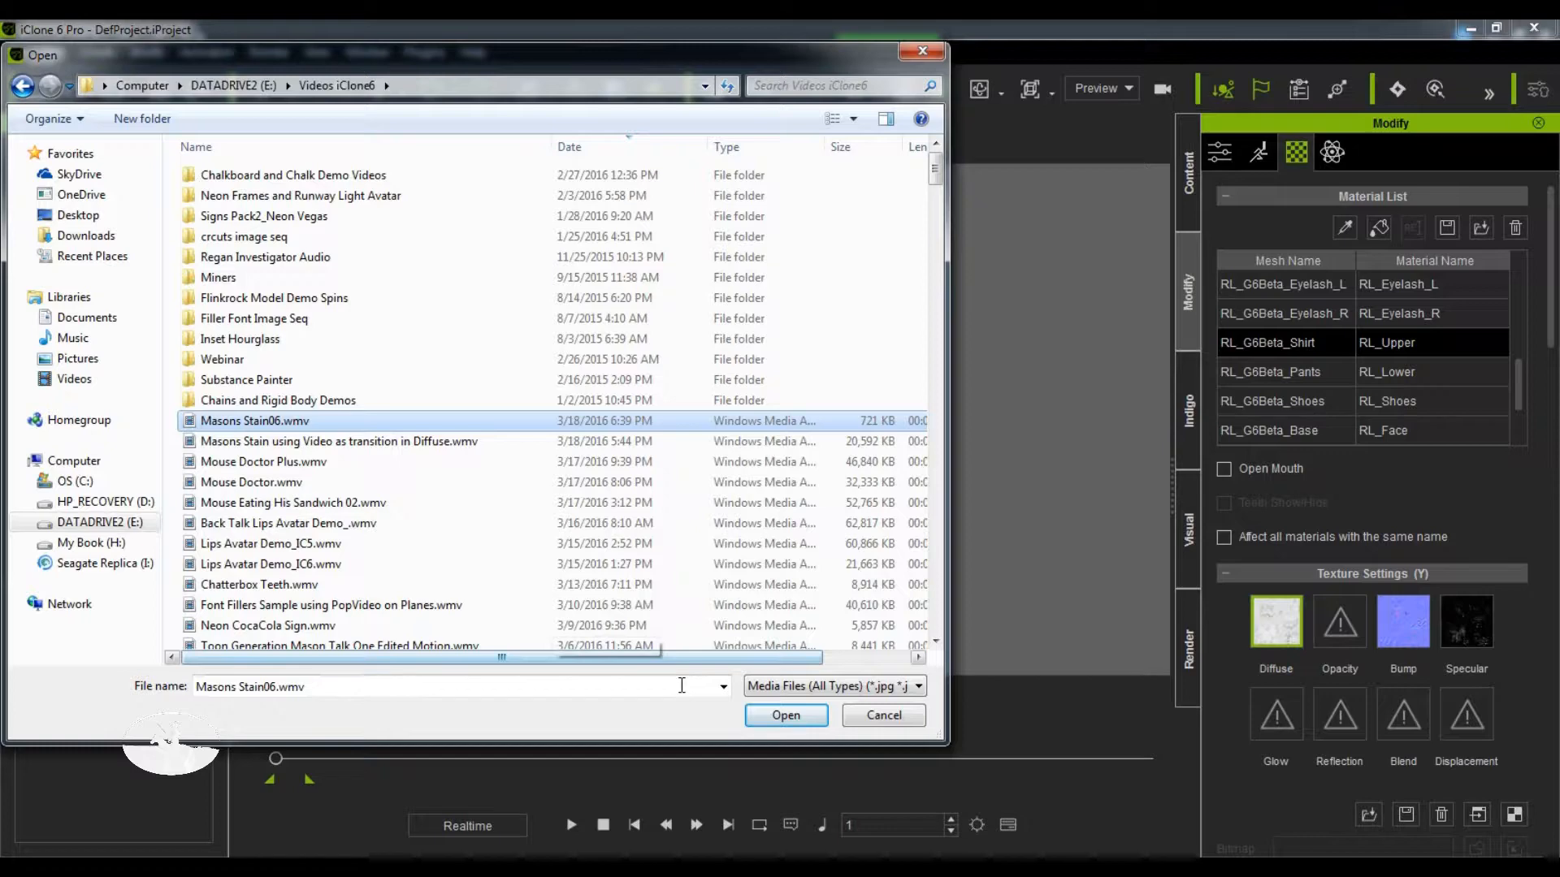
pyautogui.click(776, 719)
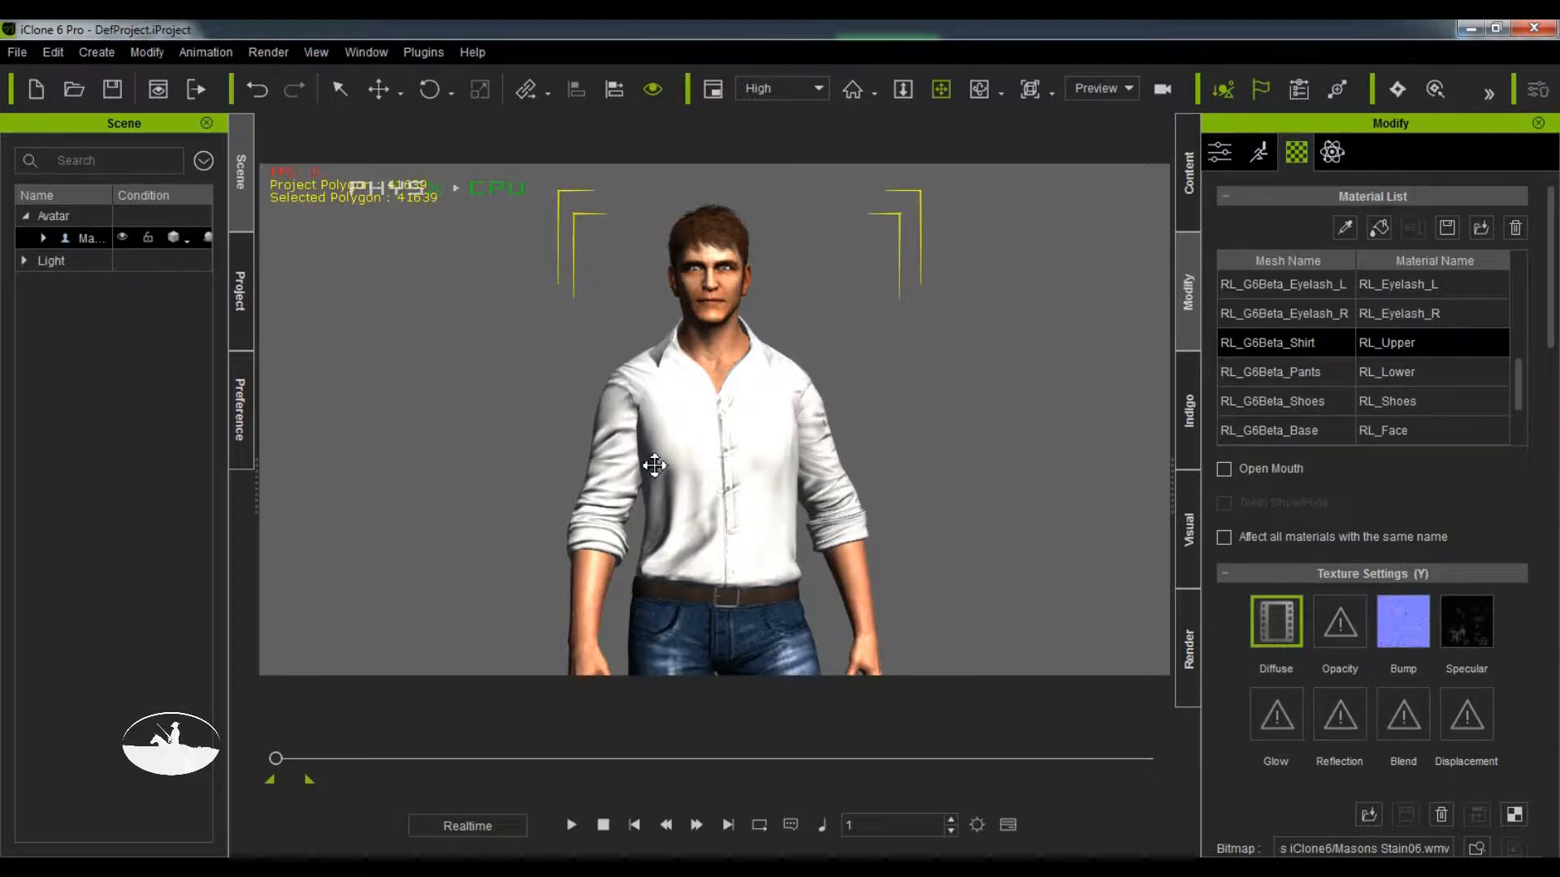
# Show Mason's tracks in the timeline, add his Video track, and select the shirt's diffuse video row
pyautogui.click(85, 239)
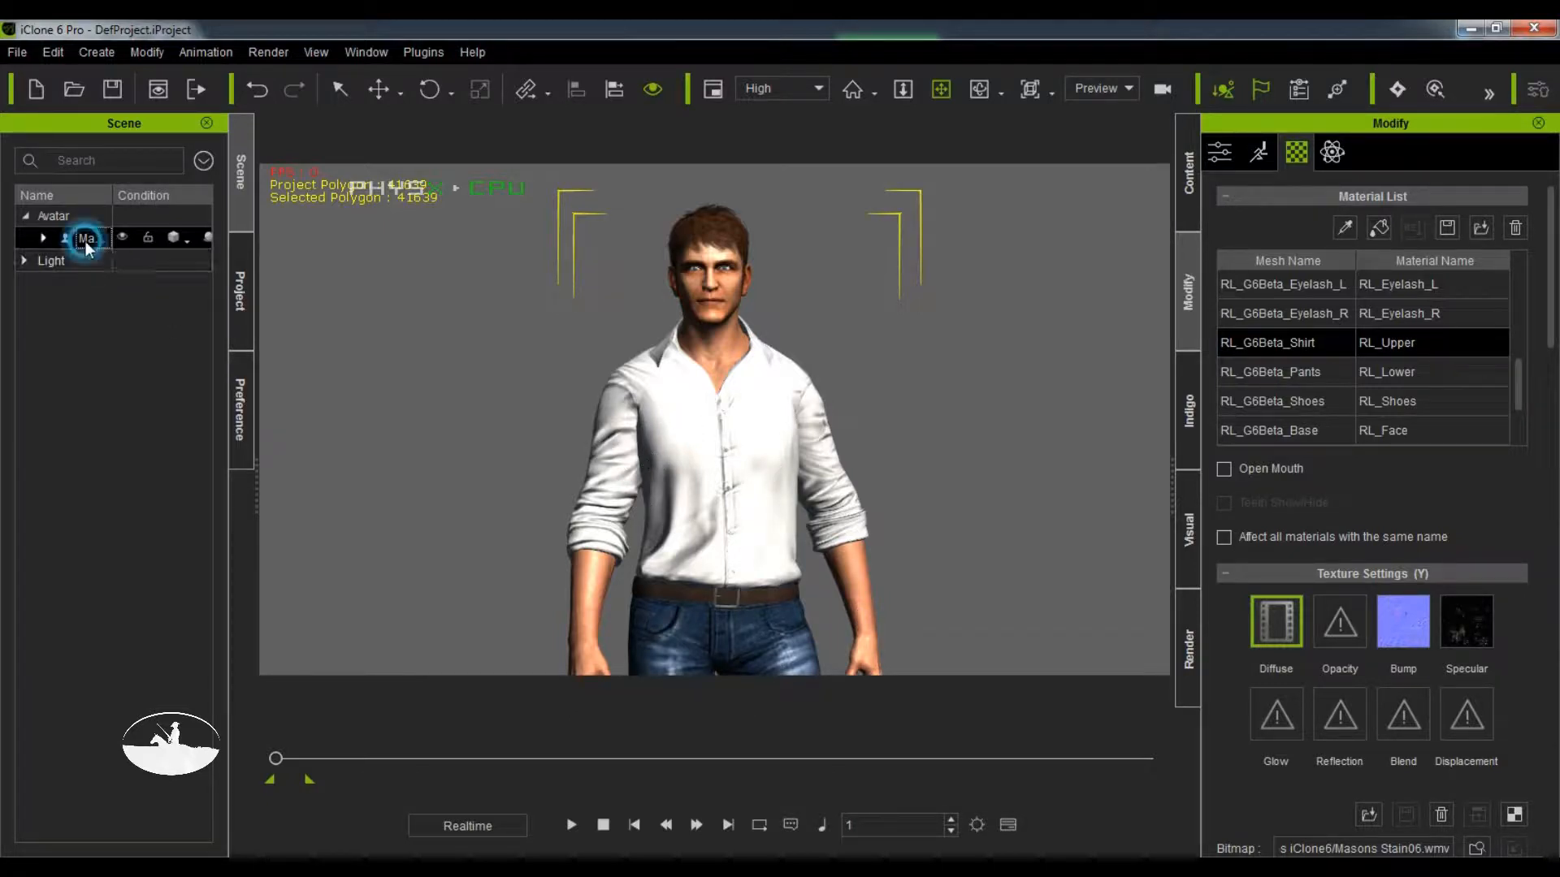
pyautogui.click(1007, 826)
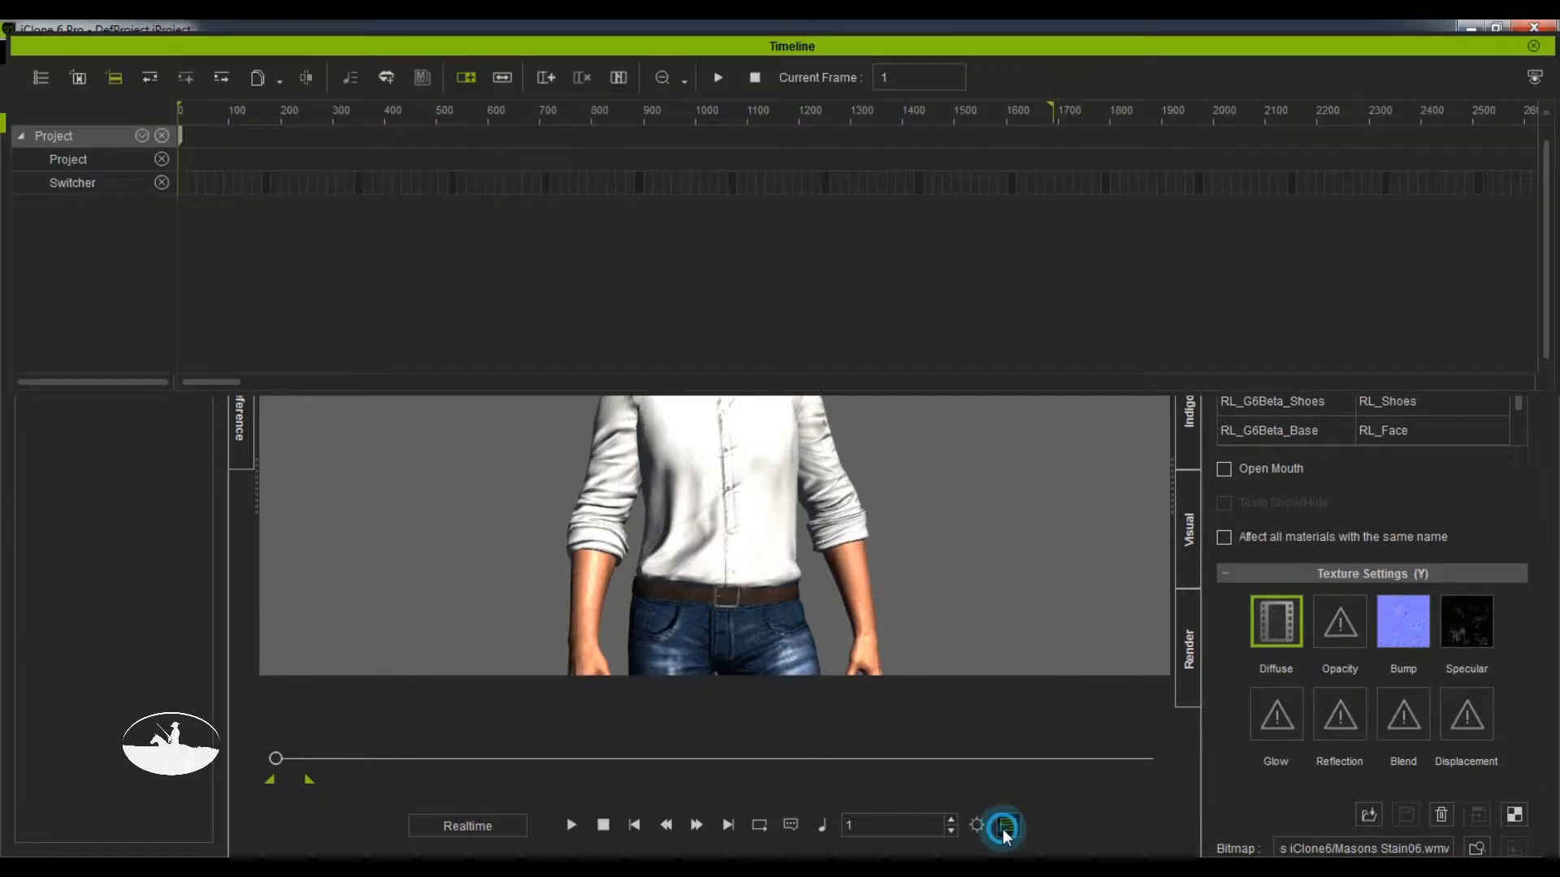
pyautogui.click(78, 78)
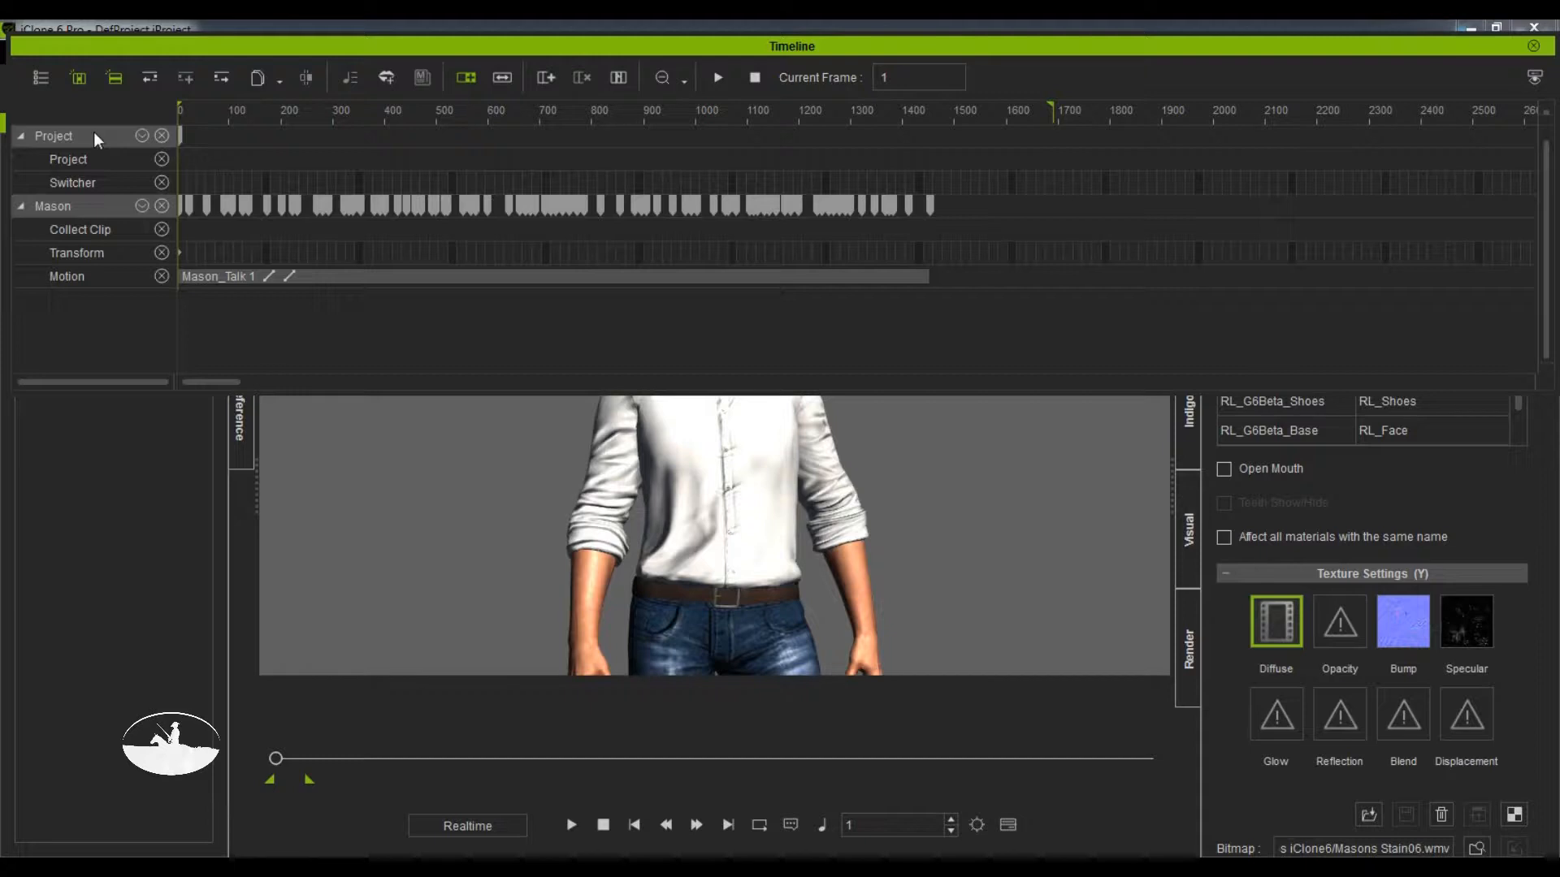
pyautogui.click(141, 207)
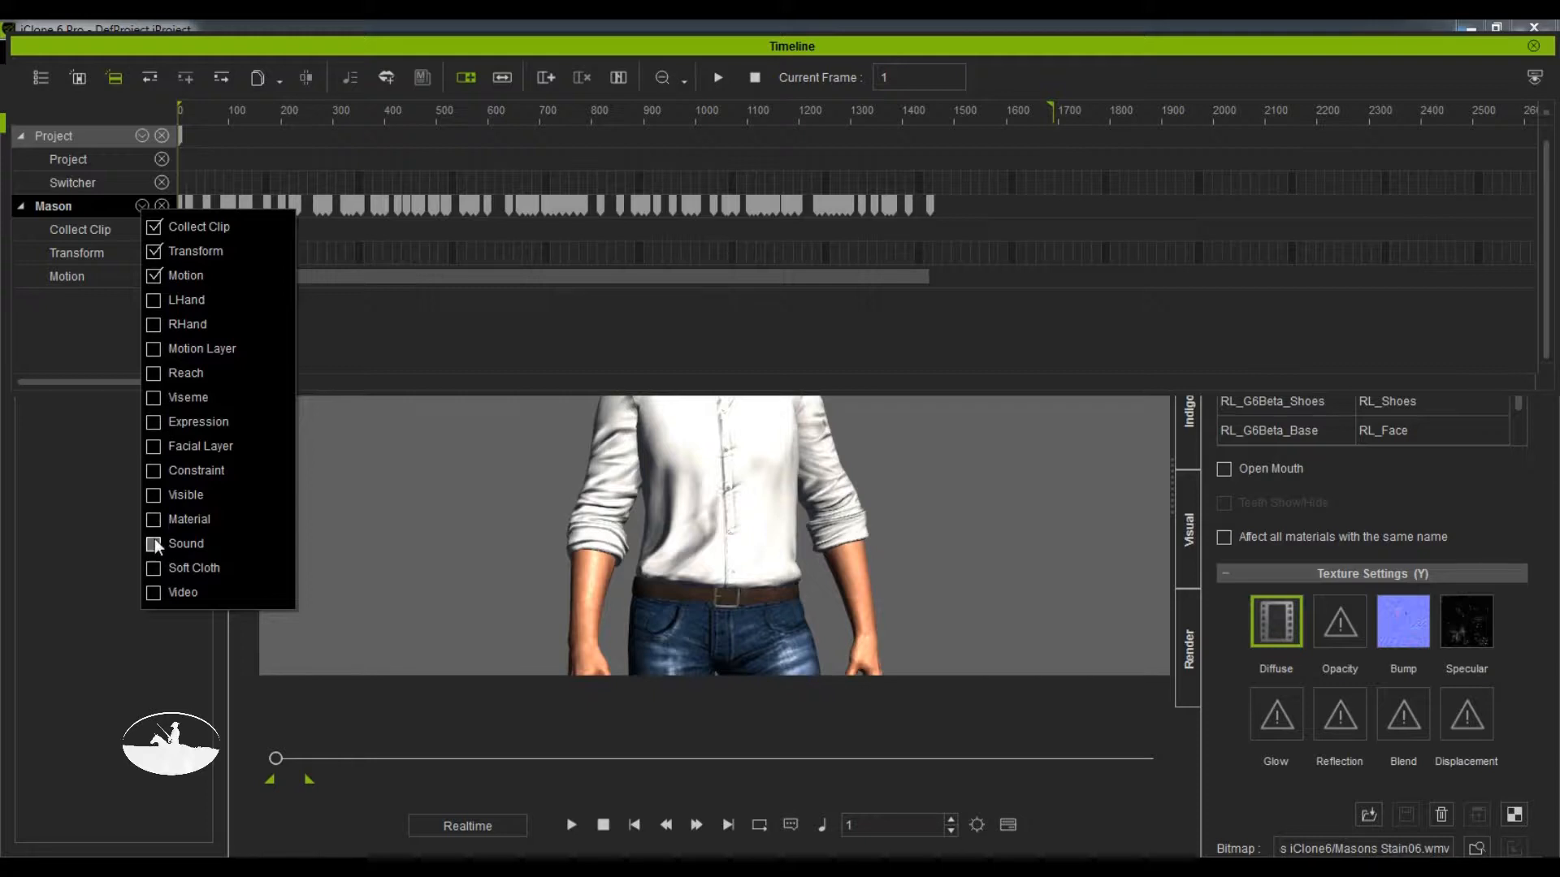
pyautogui.click(154, 594)
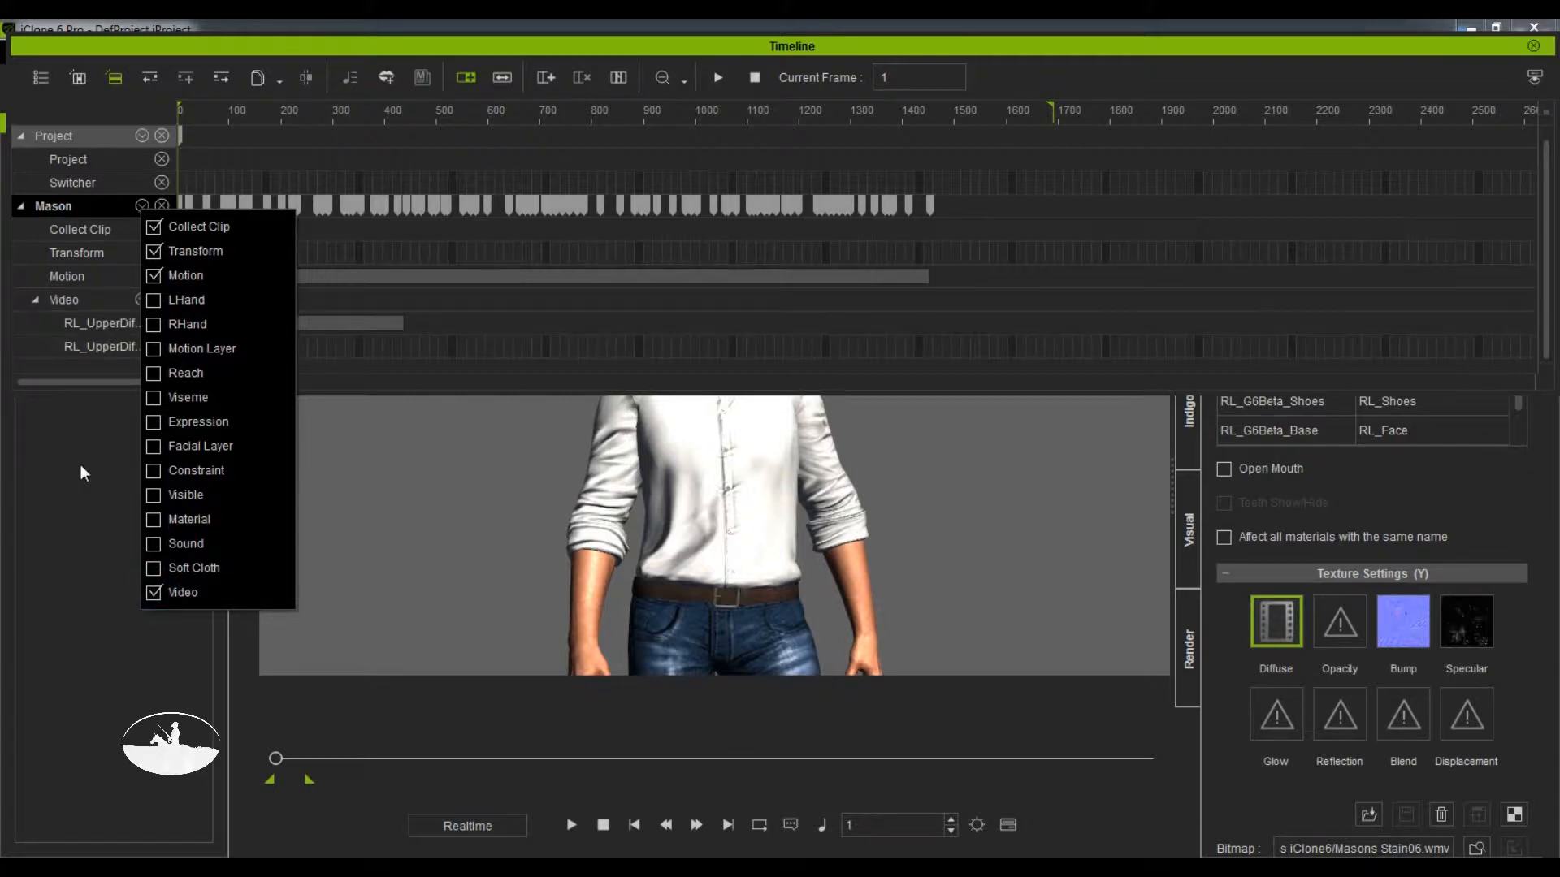
pyautogui.click(87, 331)
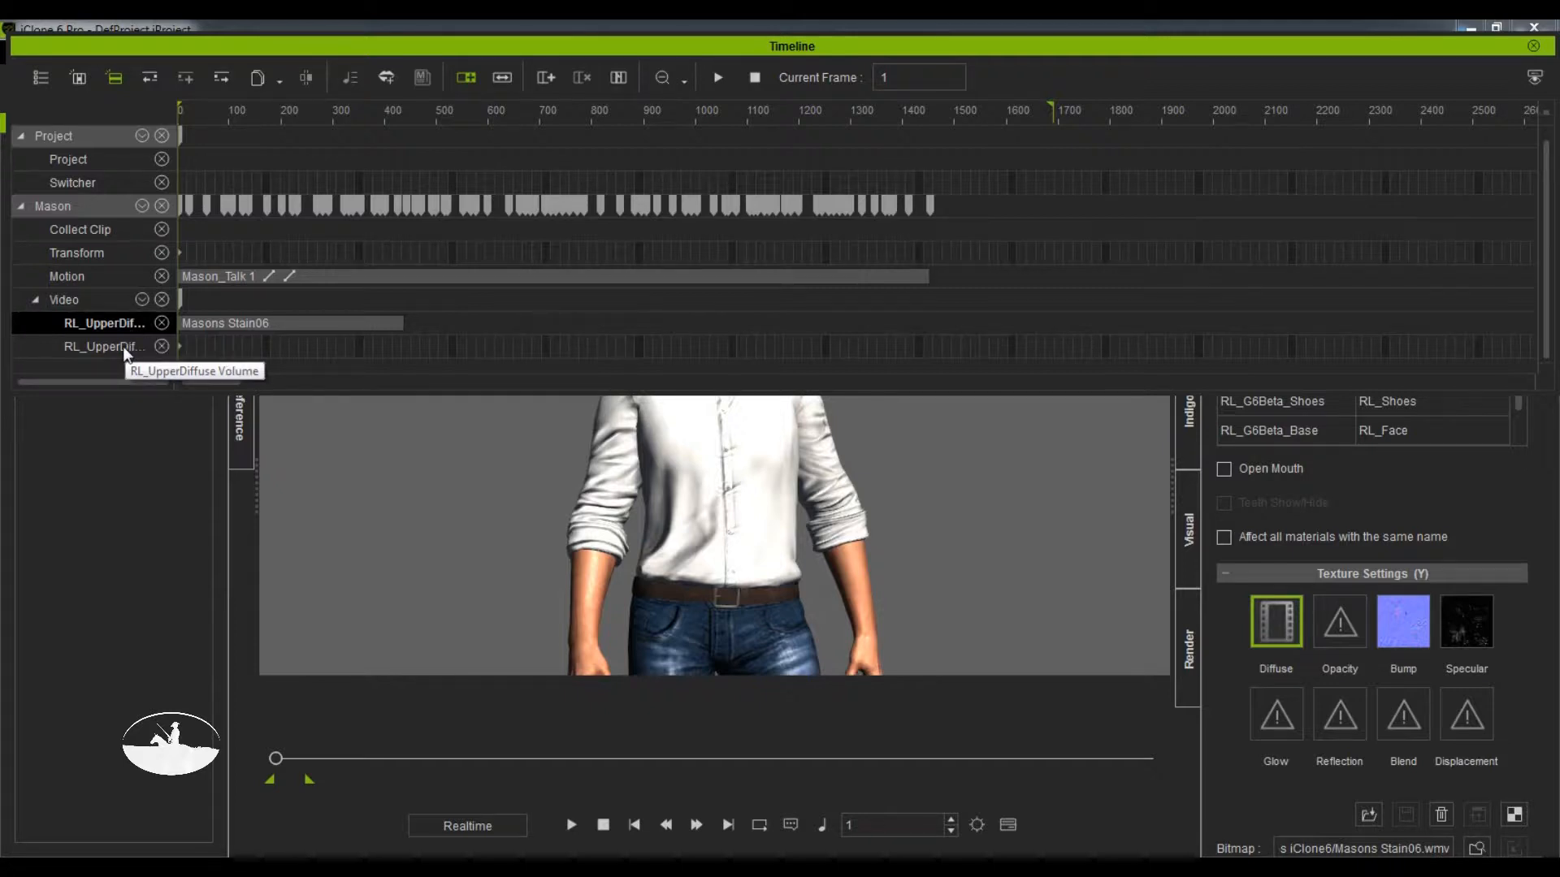
# Mute the volume of the shirt's diffuse video at the start of its volume track
pyautogui.doubleClick(181, 348)
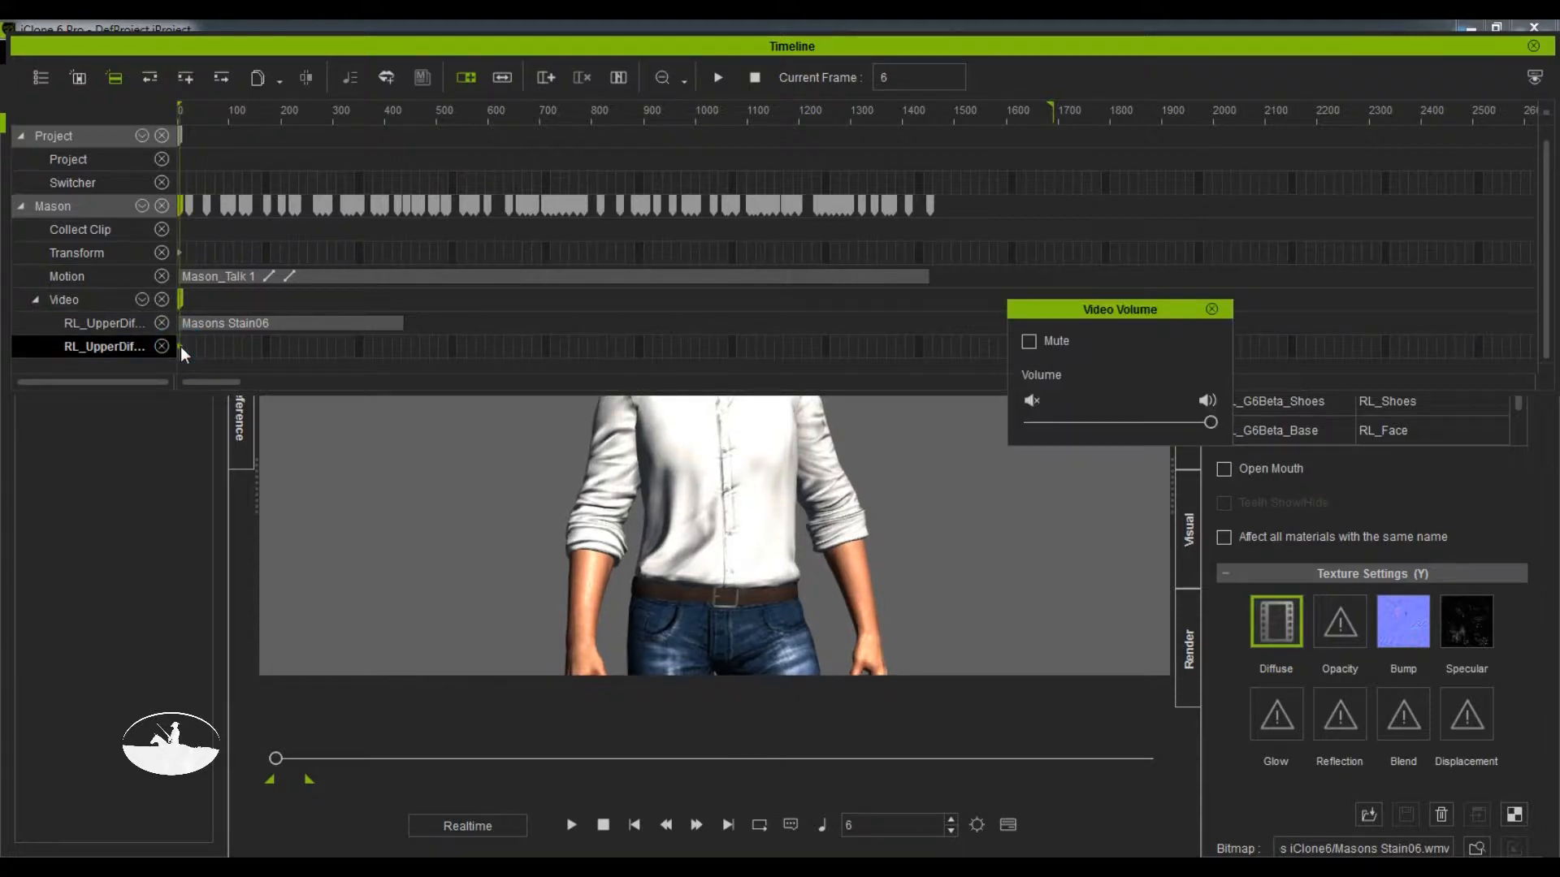
pyautogui.click(1029, 342)
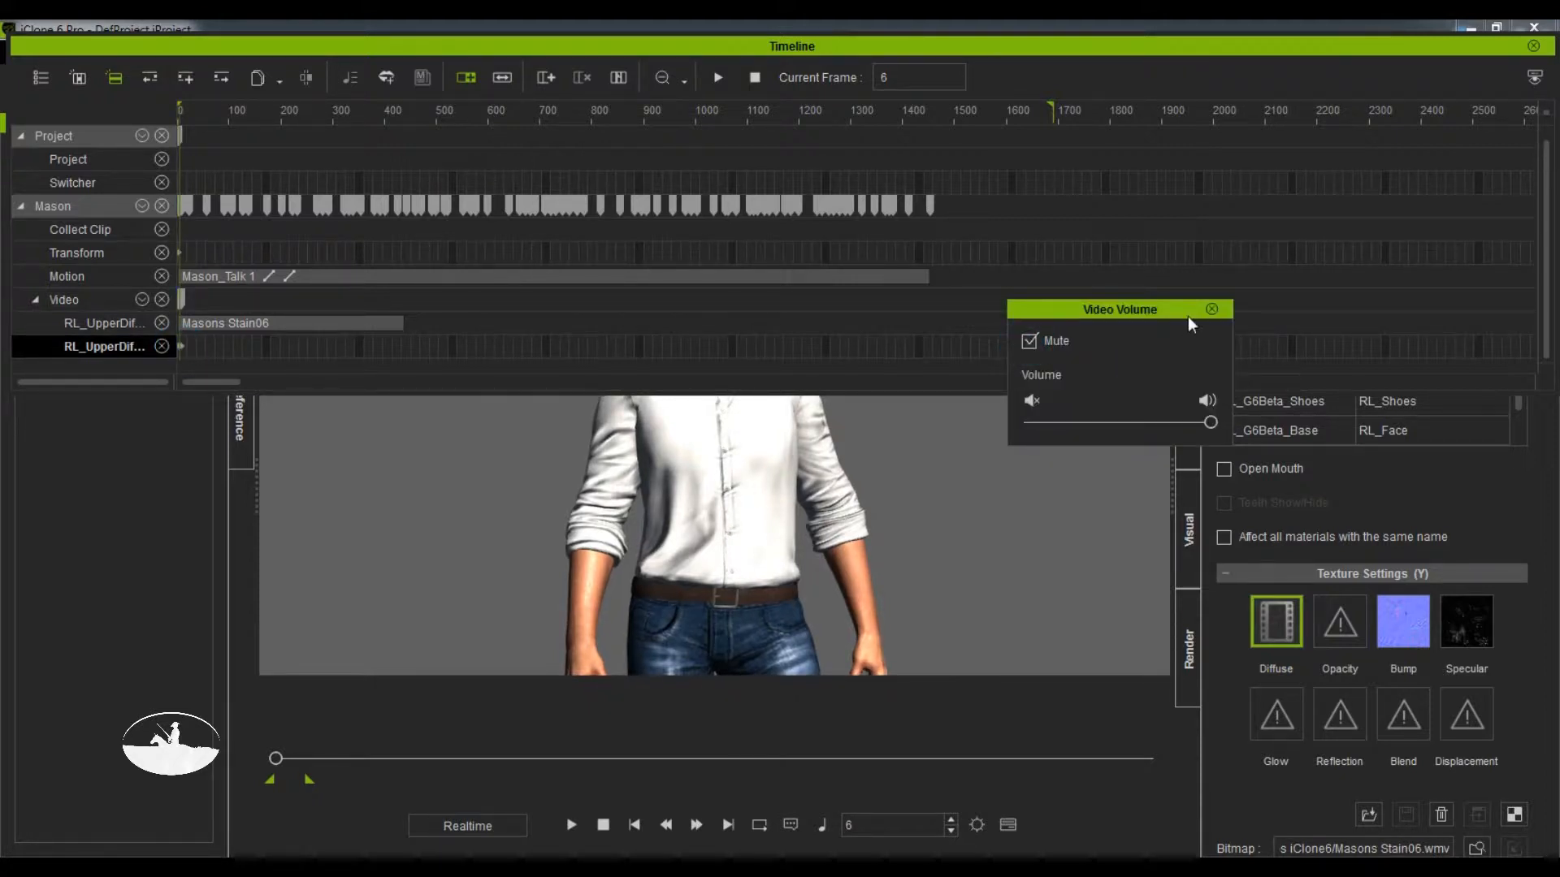
pyautogui.click(1211, 310)
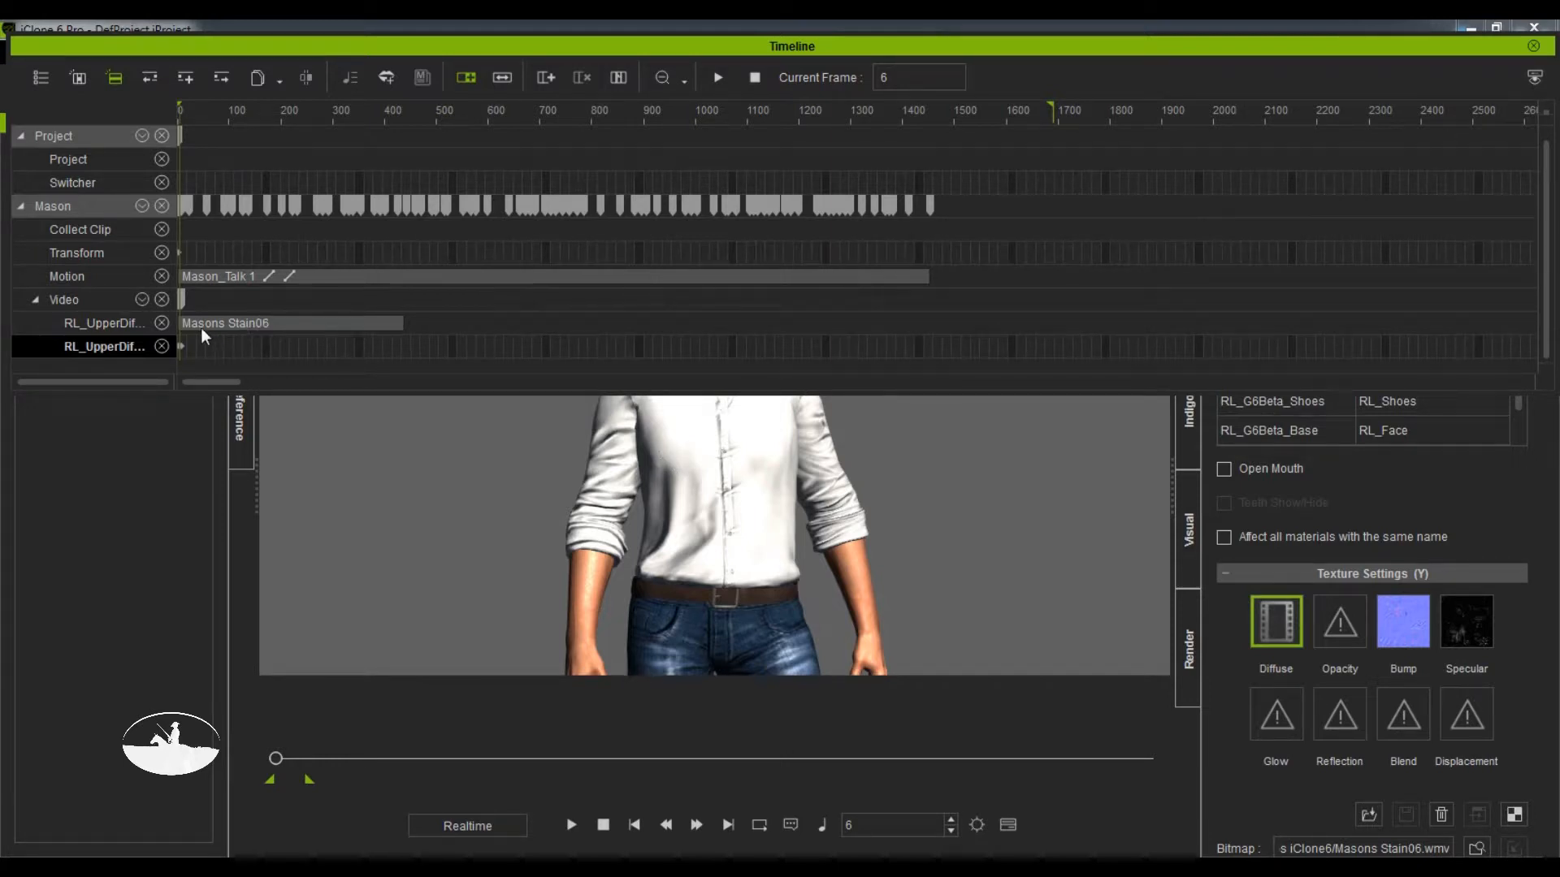
# Move the Masons Stain06 video clip to start at about frame 1040, and place the playhead at frame 1030 just before it
pyautogui.moveTo(199, 329); pyautogui.dragTo(739, 351)
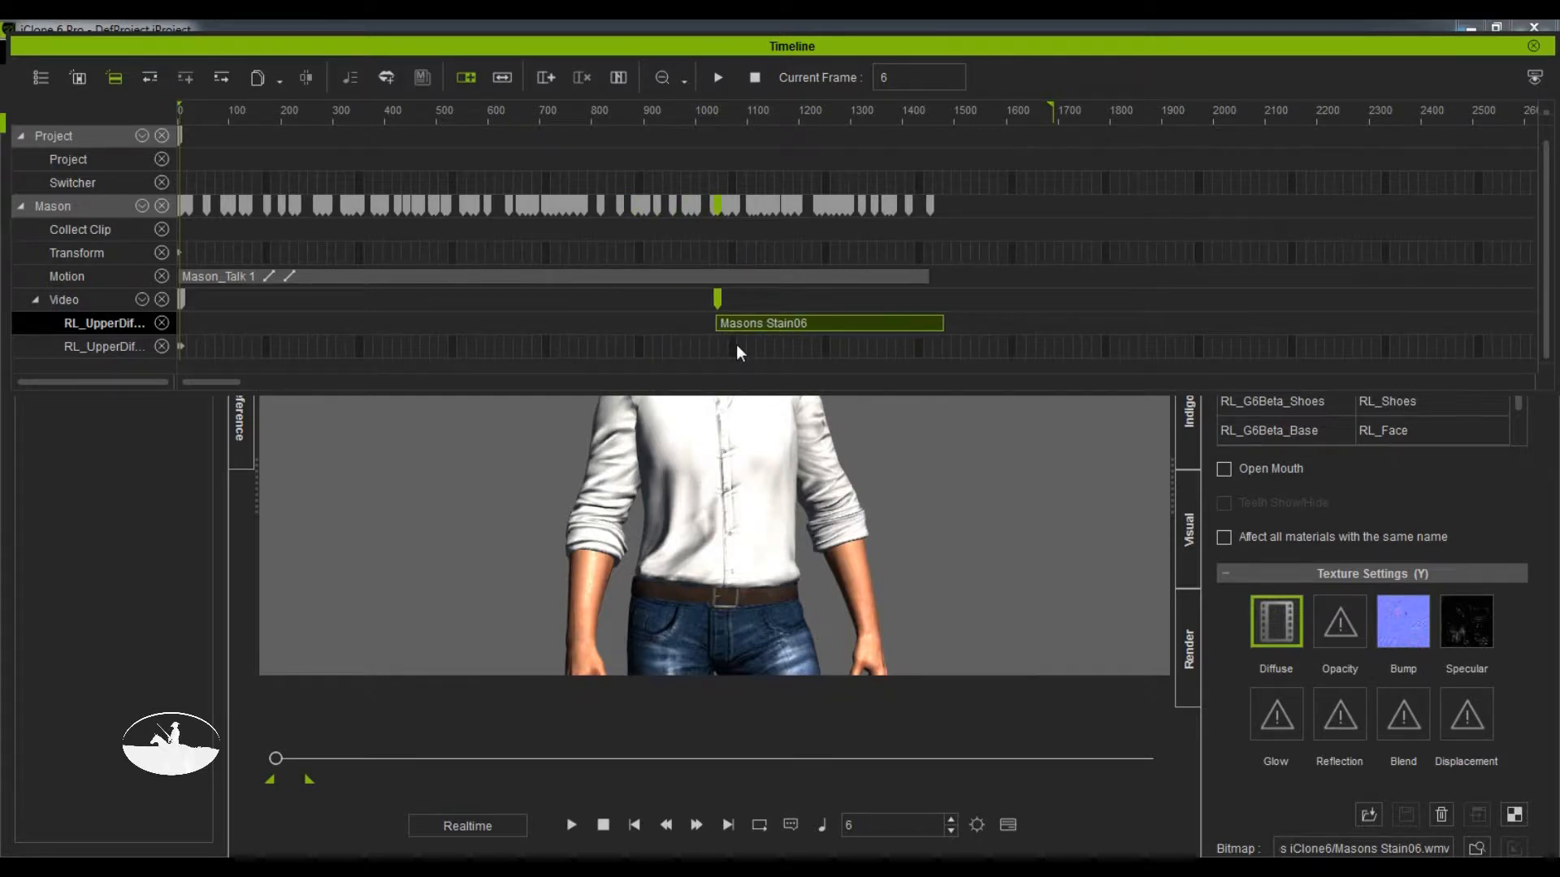
pyautogui.click(737, 347)
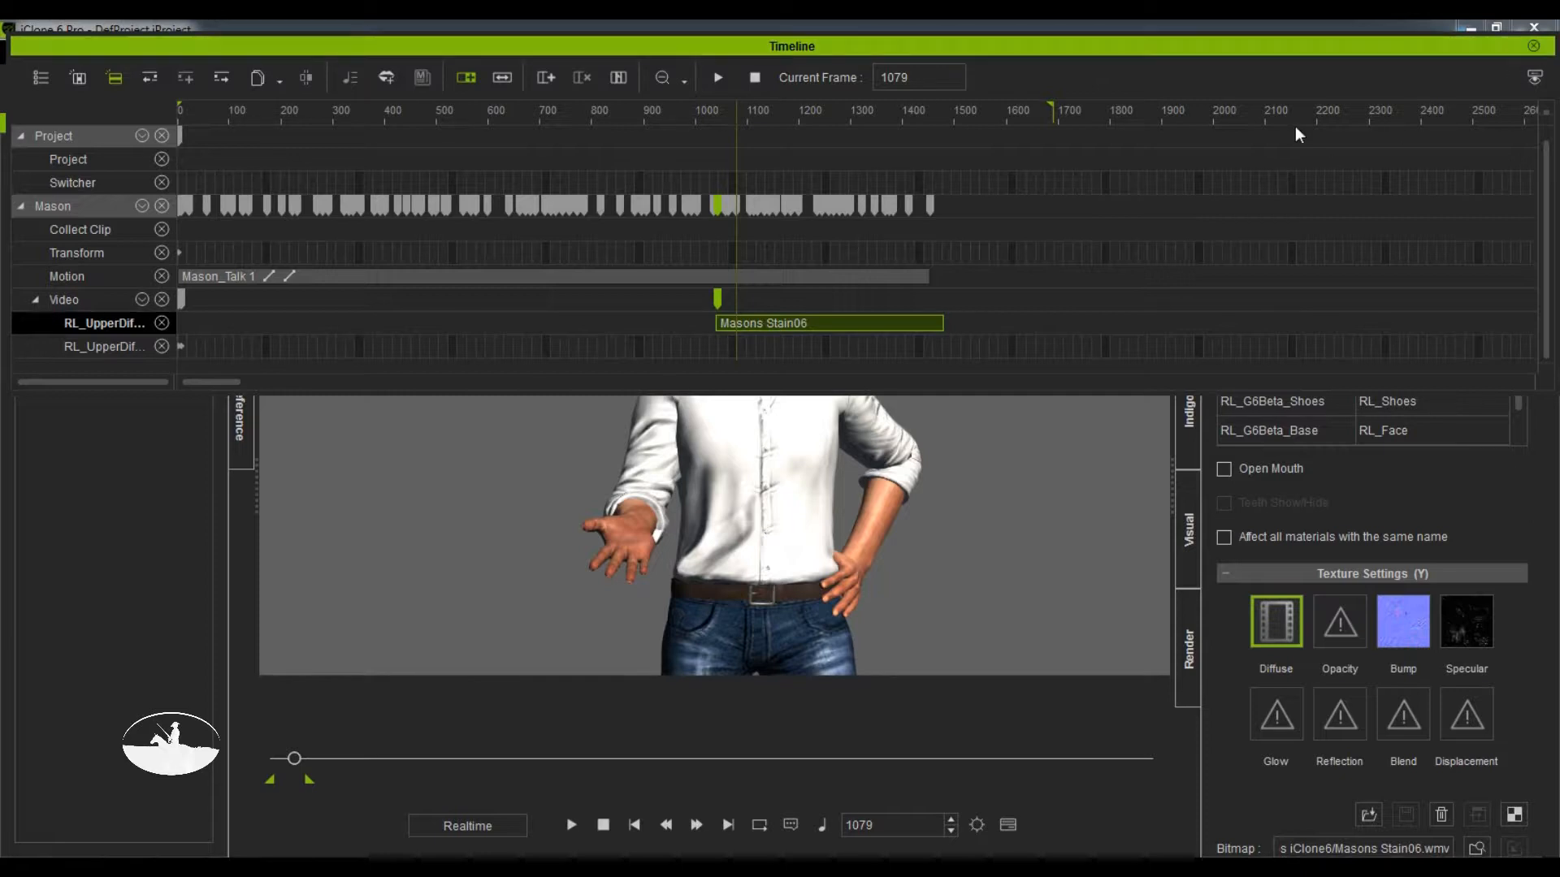
pyautogui.click(710, 328)
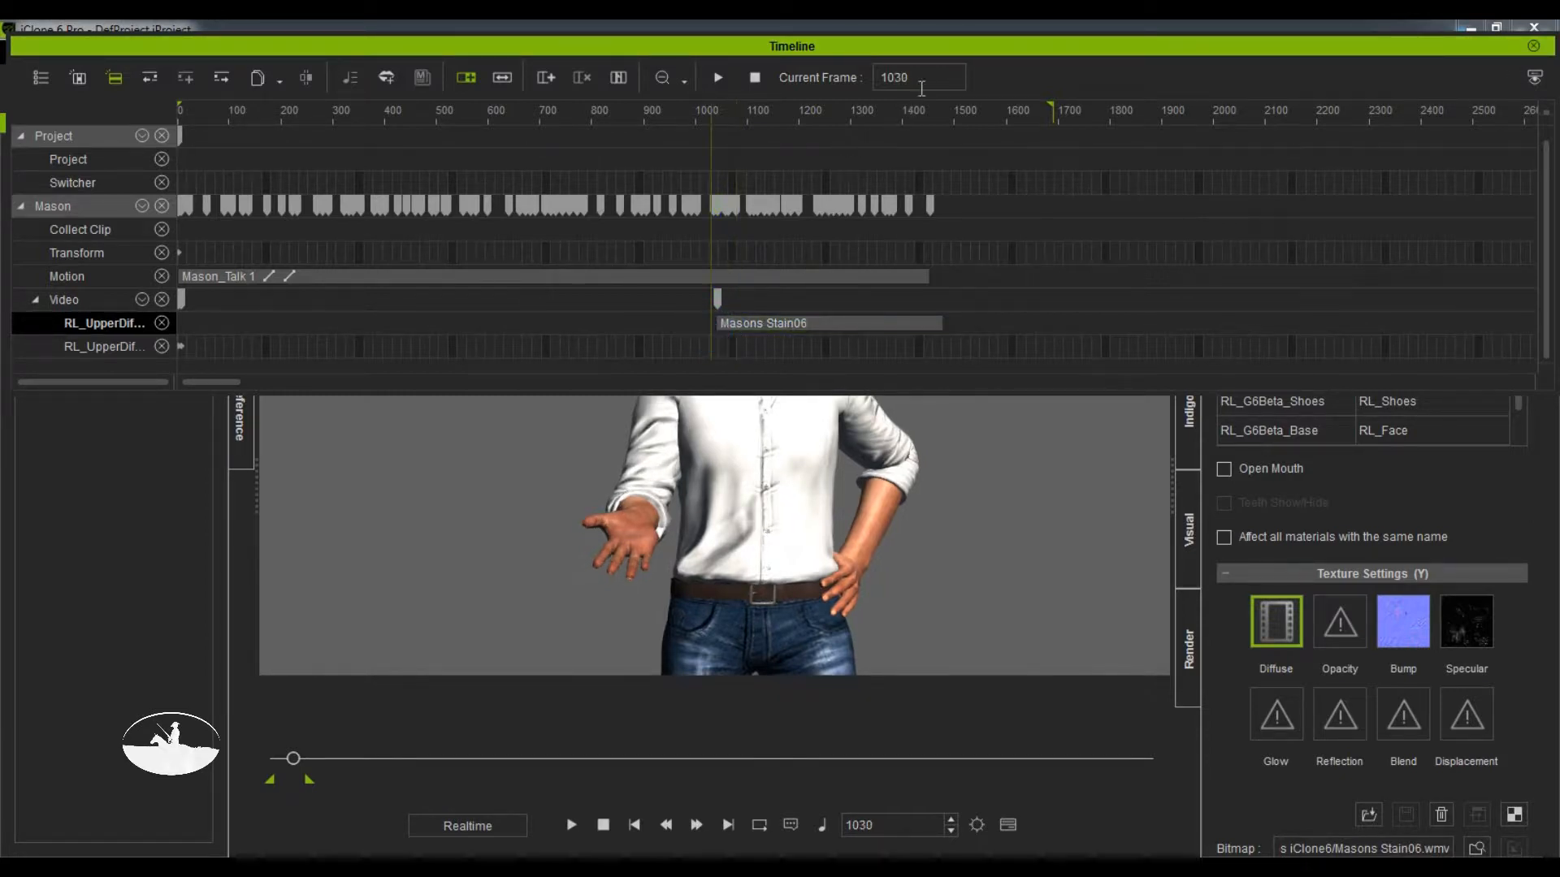
pyautogui.doubleClick(869, 826)
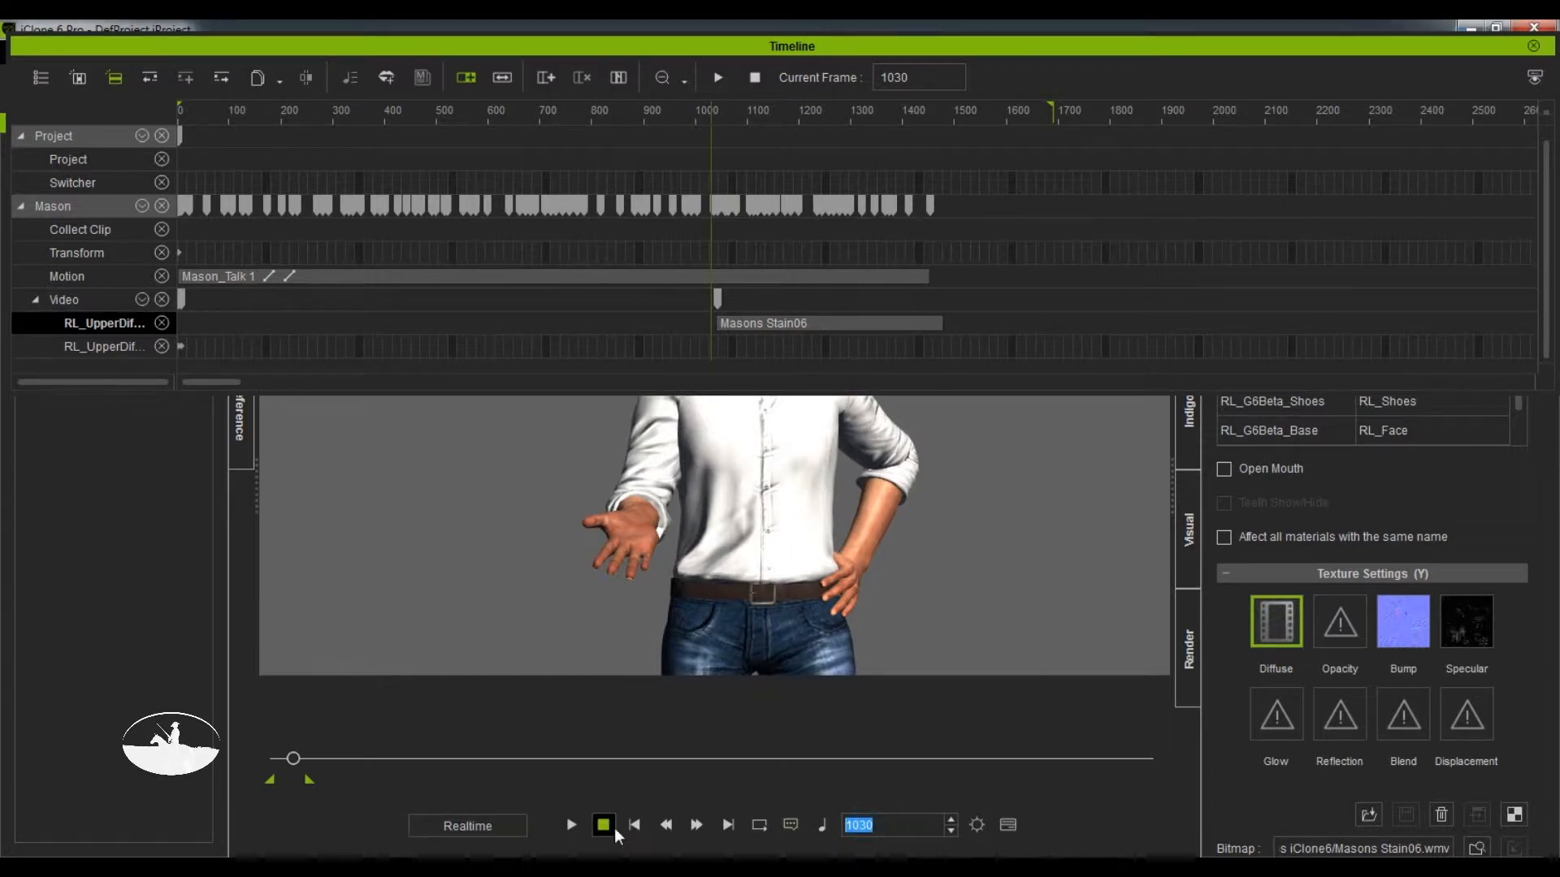
# Play the animation from the first frame, hide the timeline for a full view of Mason, and pause past the stain clip's end
pyautogui.click(608, 826)
pyautogui.click(574, 824)
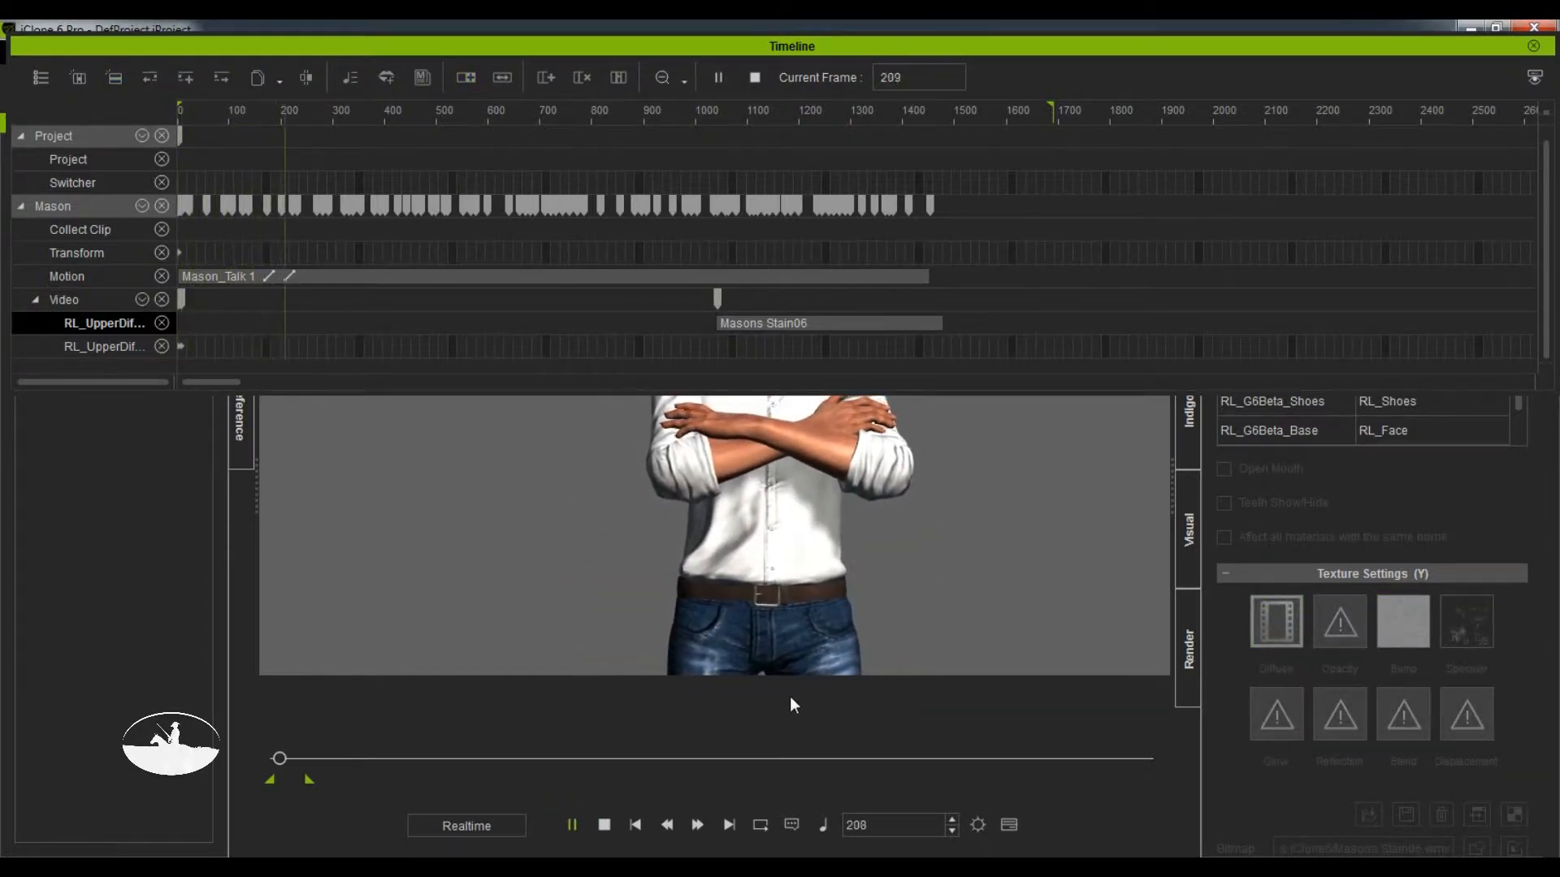
pyautogui.press('F3')
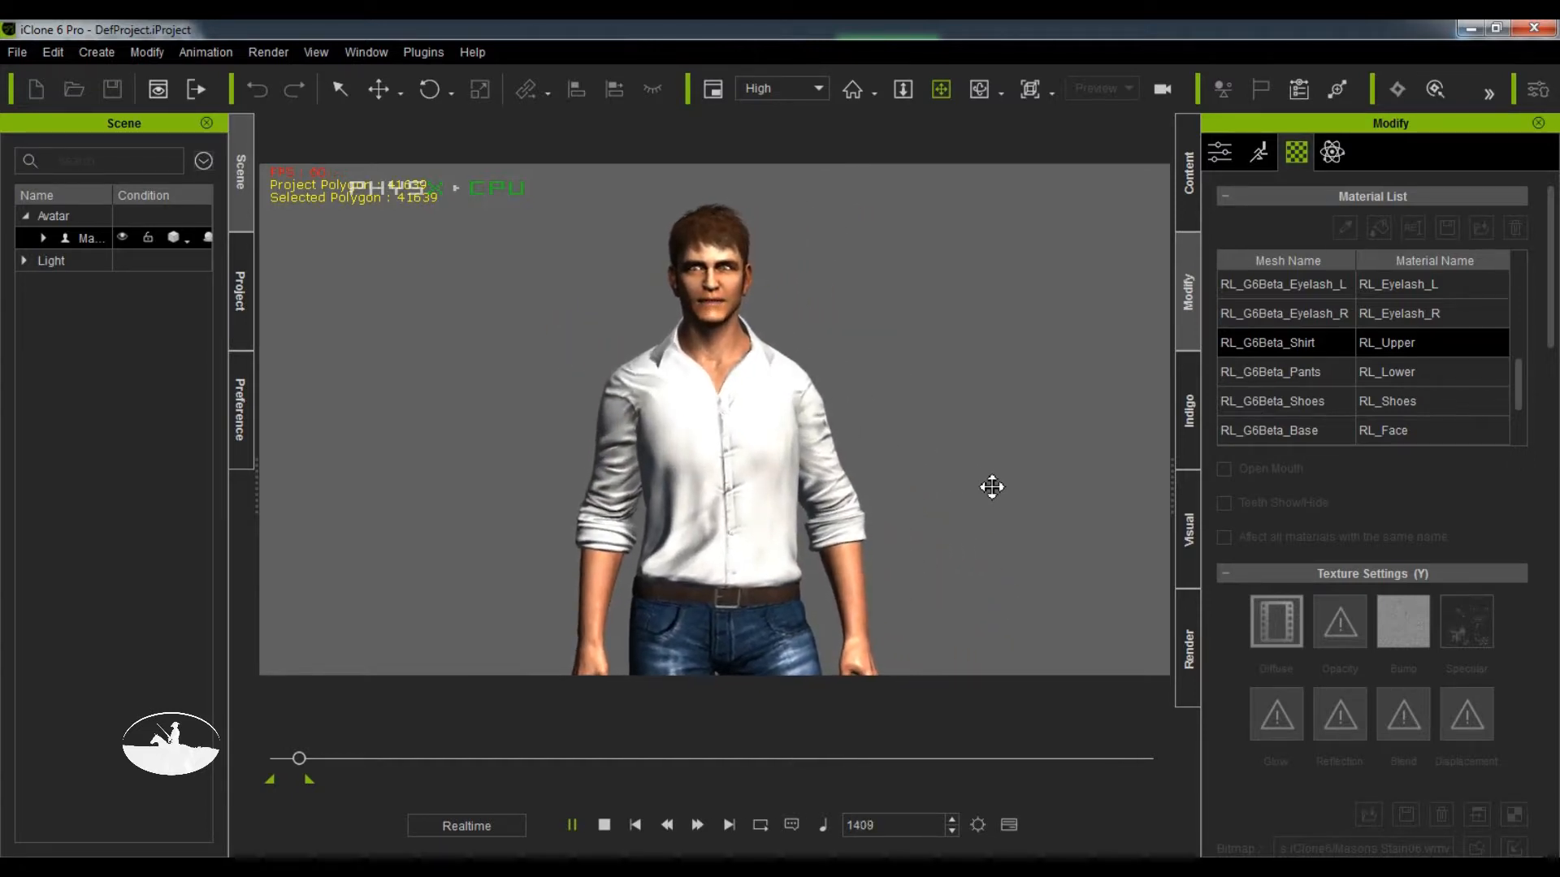
pyautogui.click(573, 821)
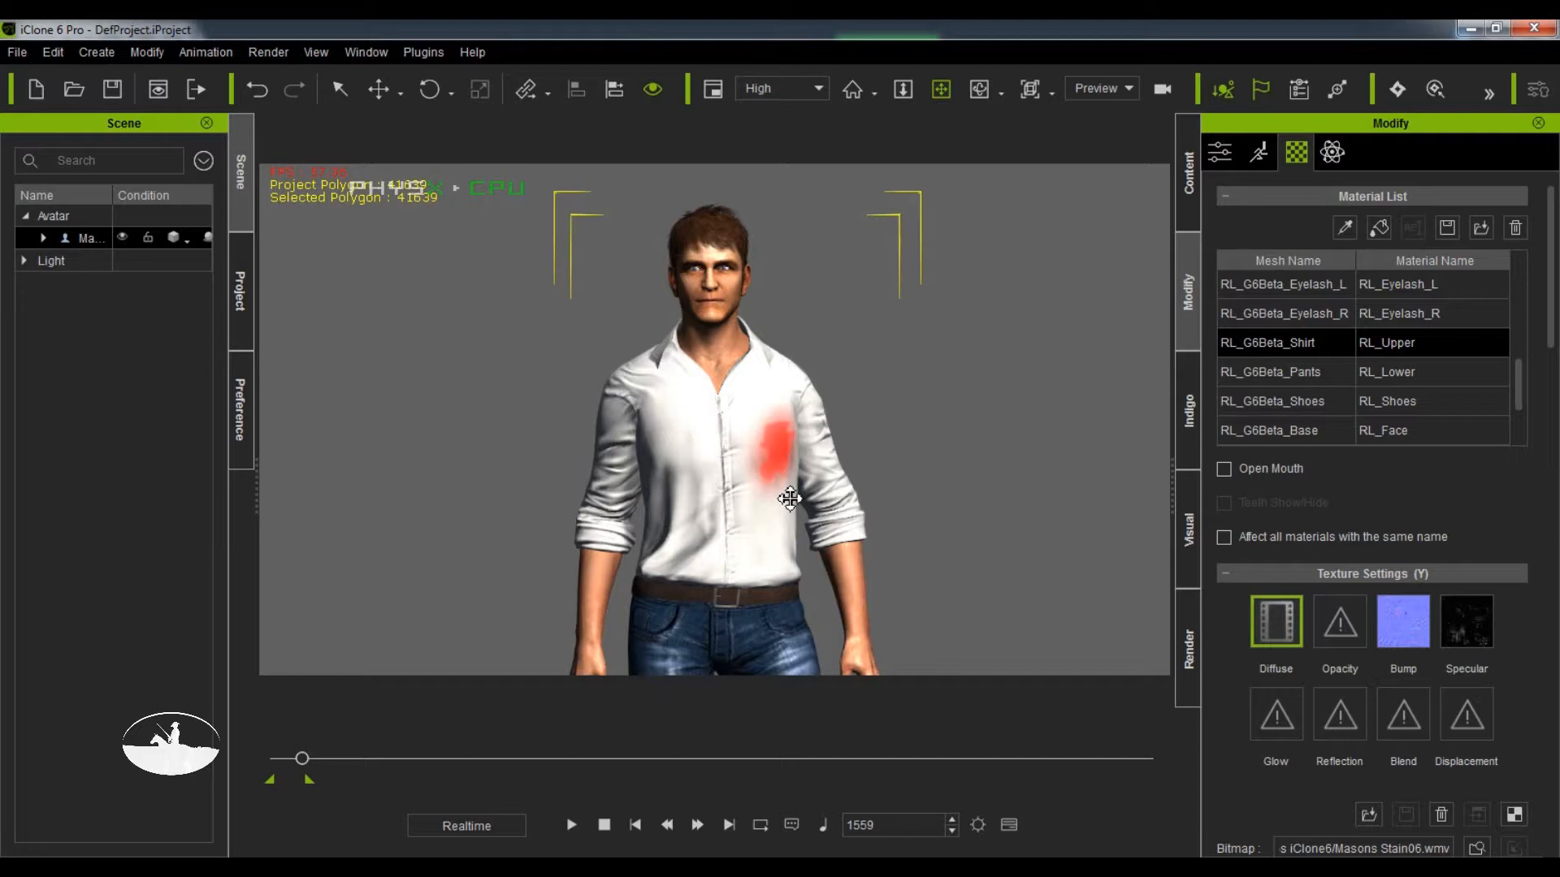
# Reopen the timeline, move the Masons Stain06 clip to start at about frame 310, and place the playhead at frame 298
pyautogui.click(1011, 825)
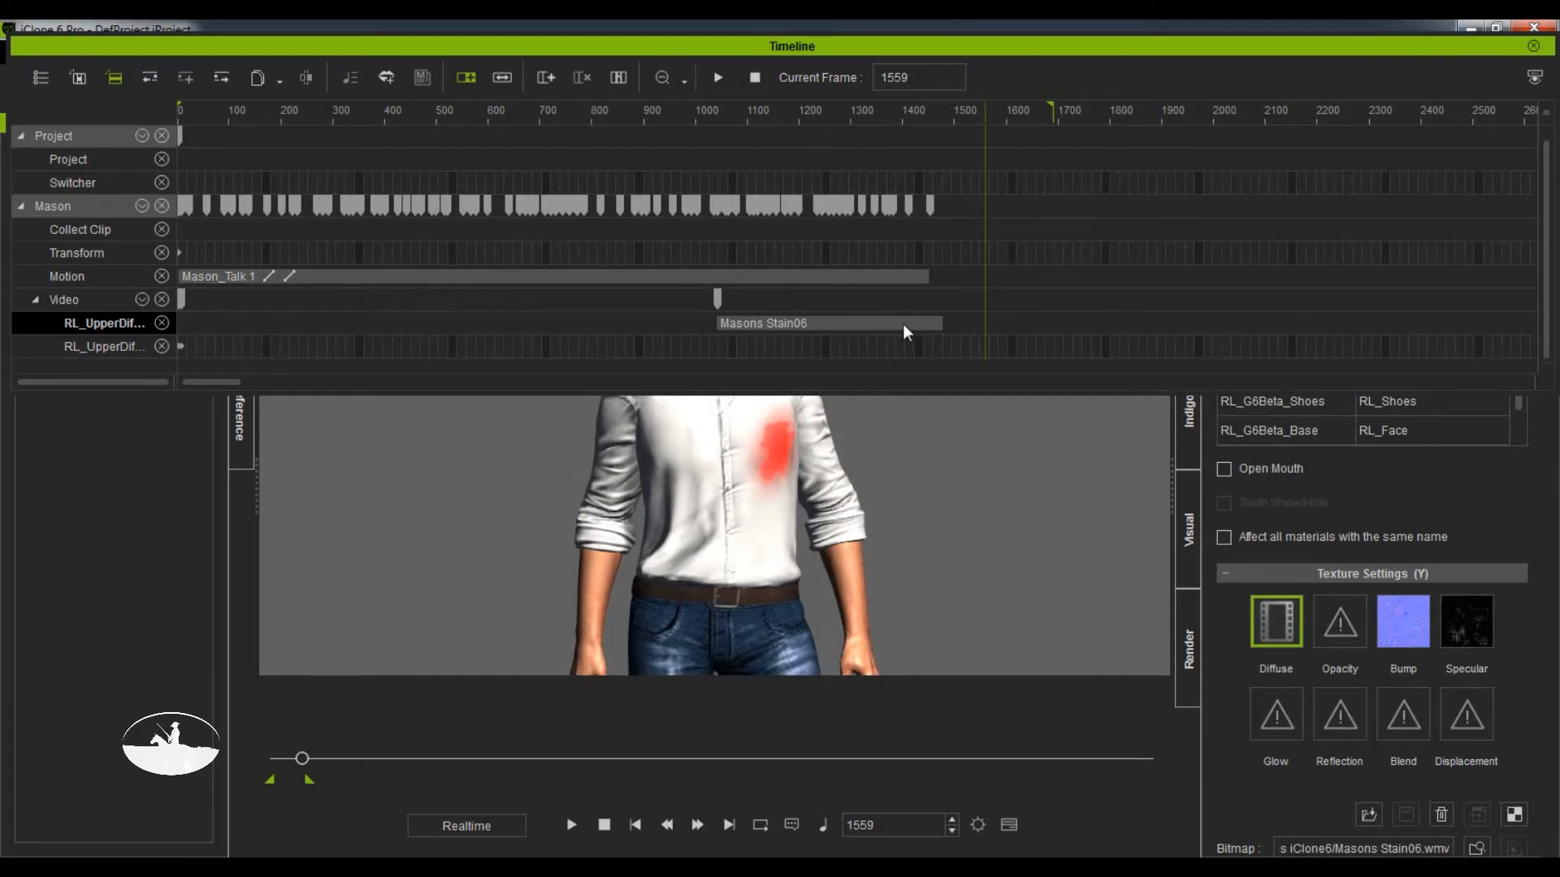
pyautogui.moveTo(906, 332); pyautogui.dragTo(531, 323)
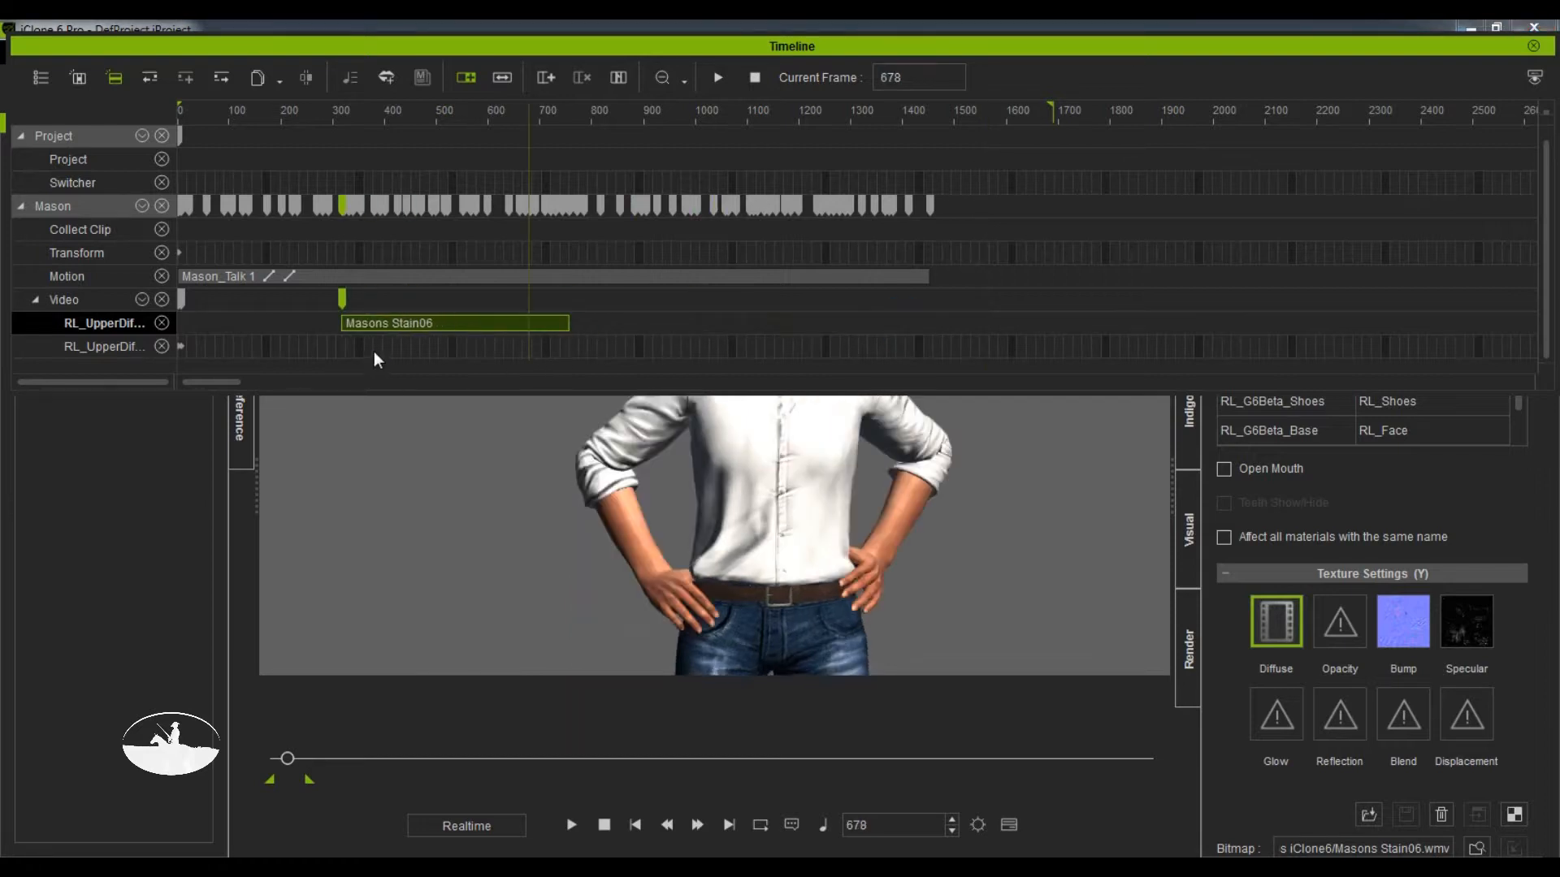
pyautogui.click(329, 329)
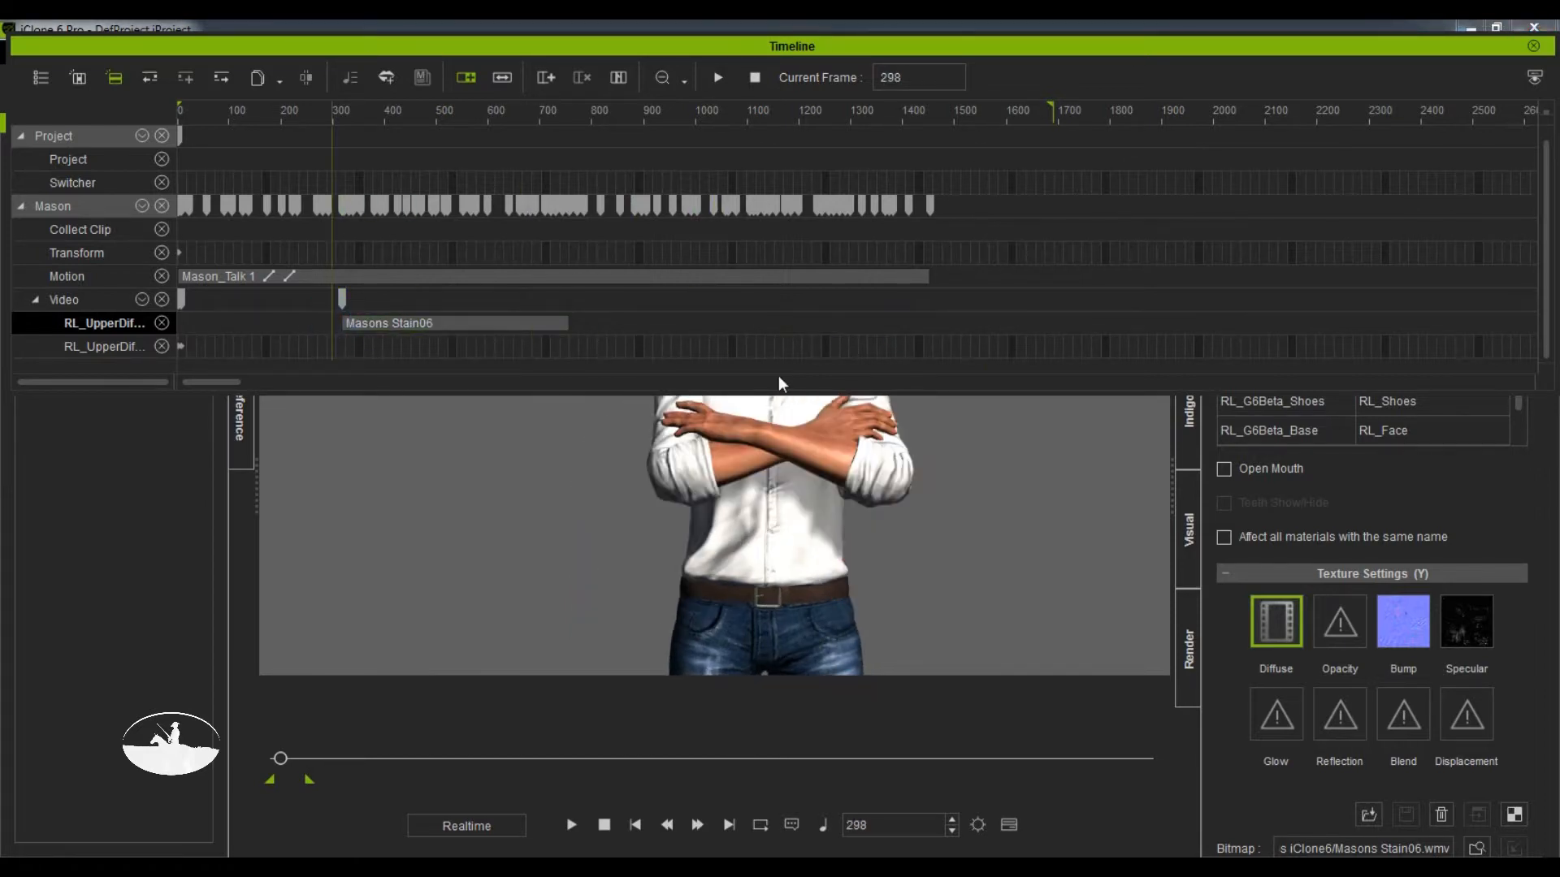
# Remove the Project tracks from the timeline and reduce its height to reveal more of Mason in the viewport
pyautogui.moveTo(707, 393); pyautogui.dragTo(707, 349)
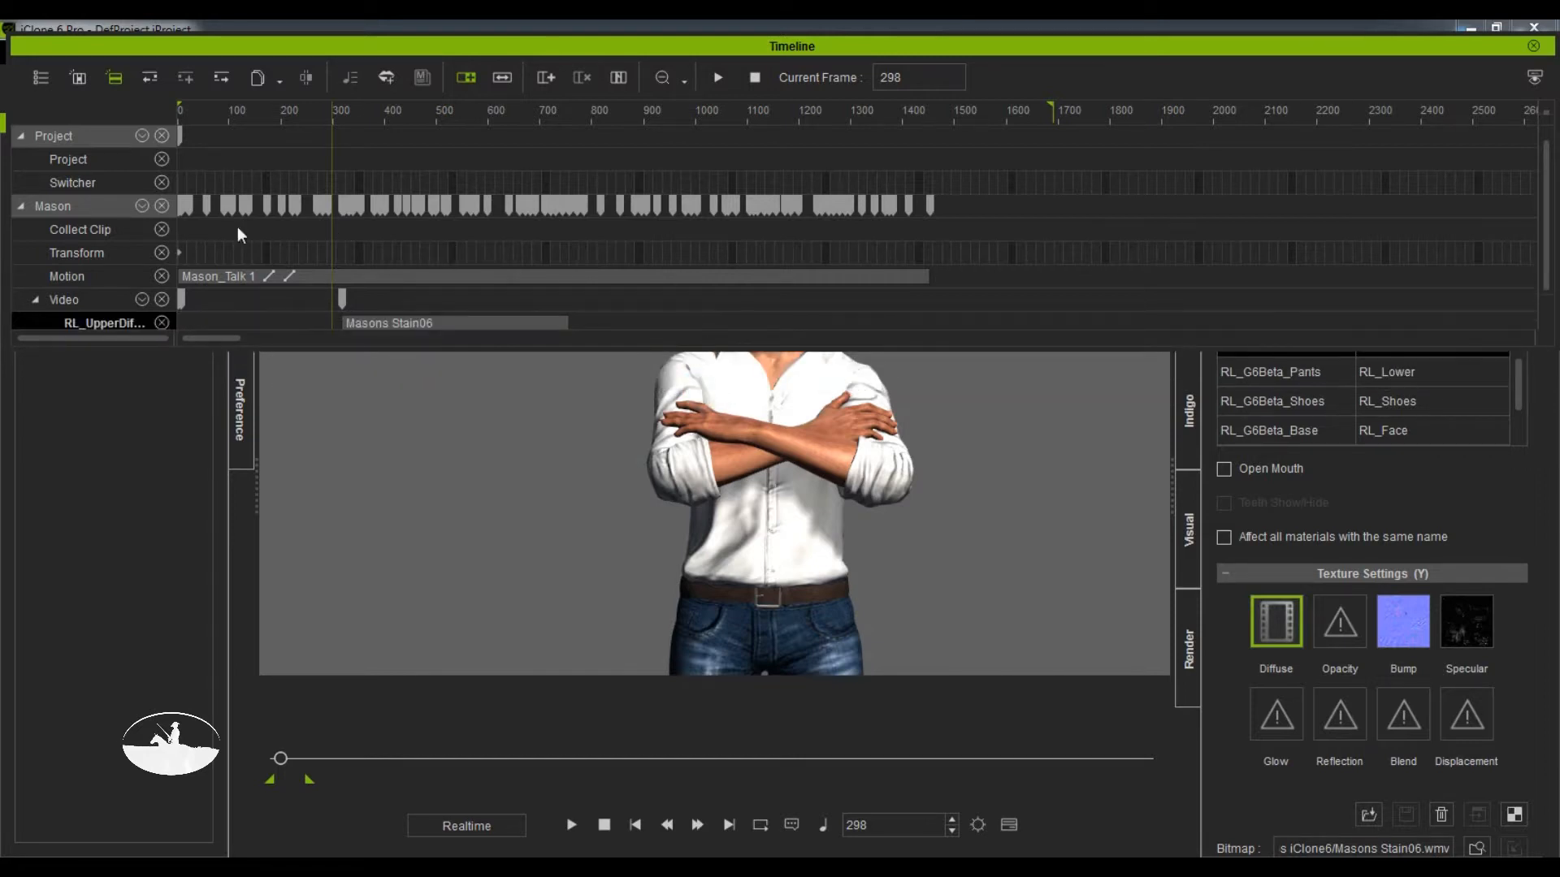
pyautogui.click(161, 136)
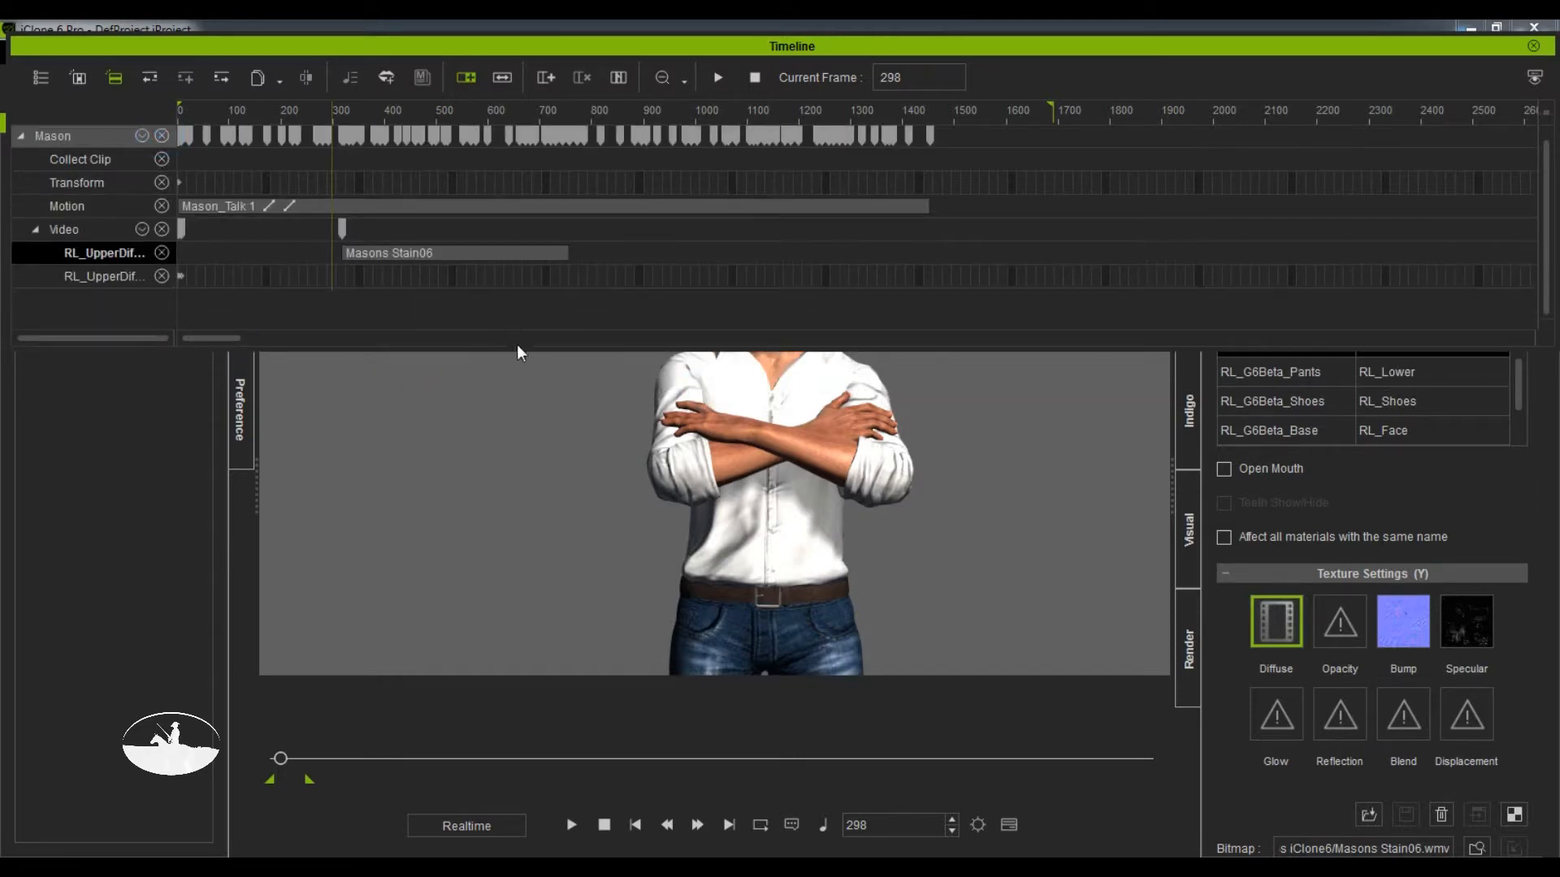
pyautogui.moveTo(517, 350); pyautogui.dragTo(512, 286)
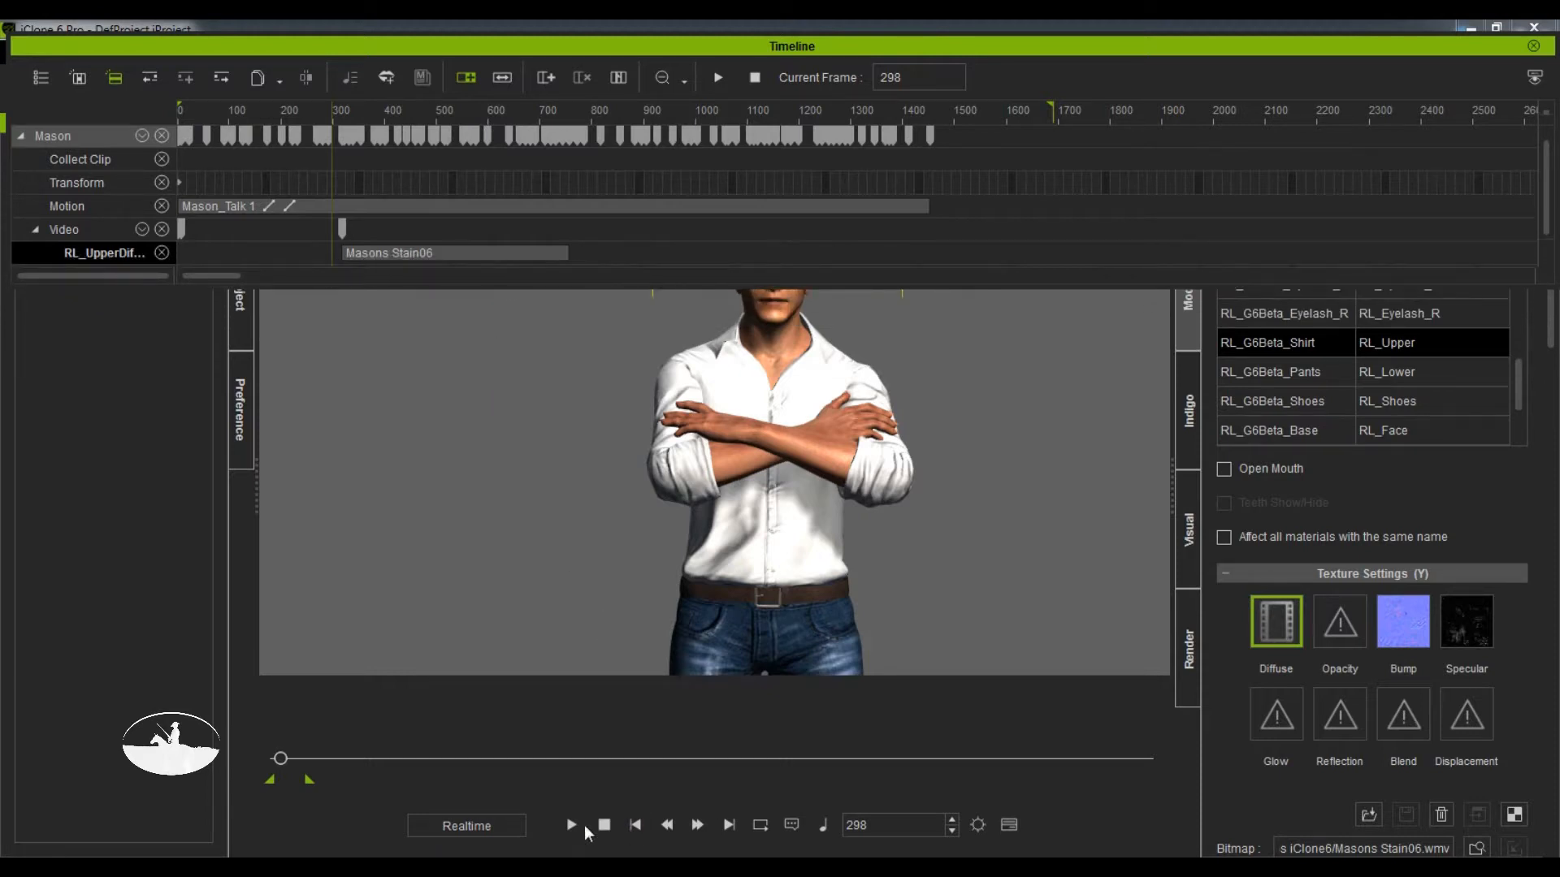
# Play the retimed stain from frame 298, pause at frame 864, and close the timeline to inspect the shirt
pyautogui.click(574, 823)
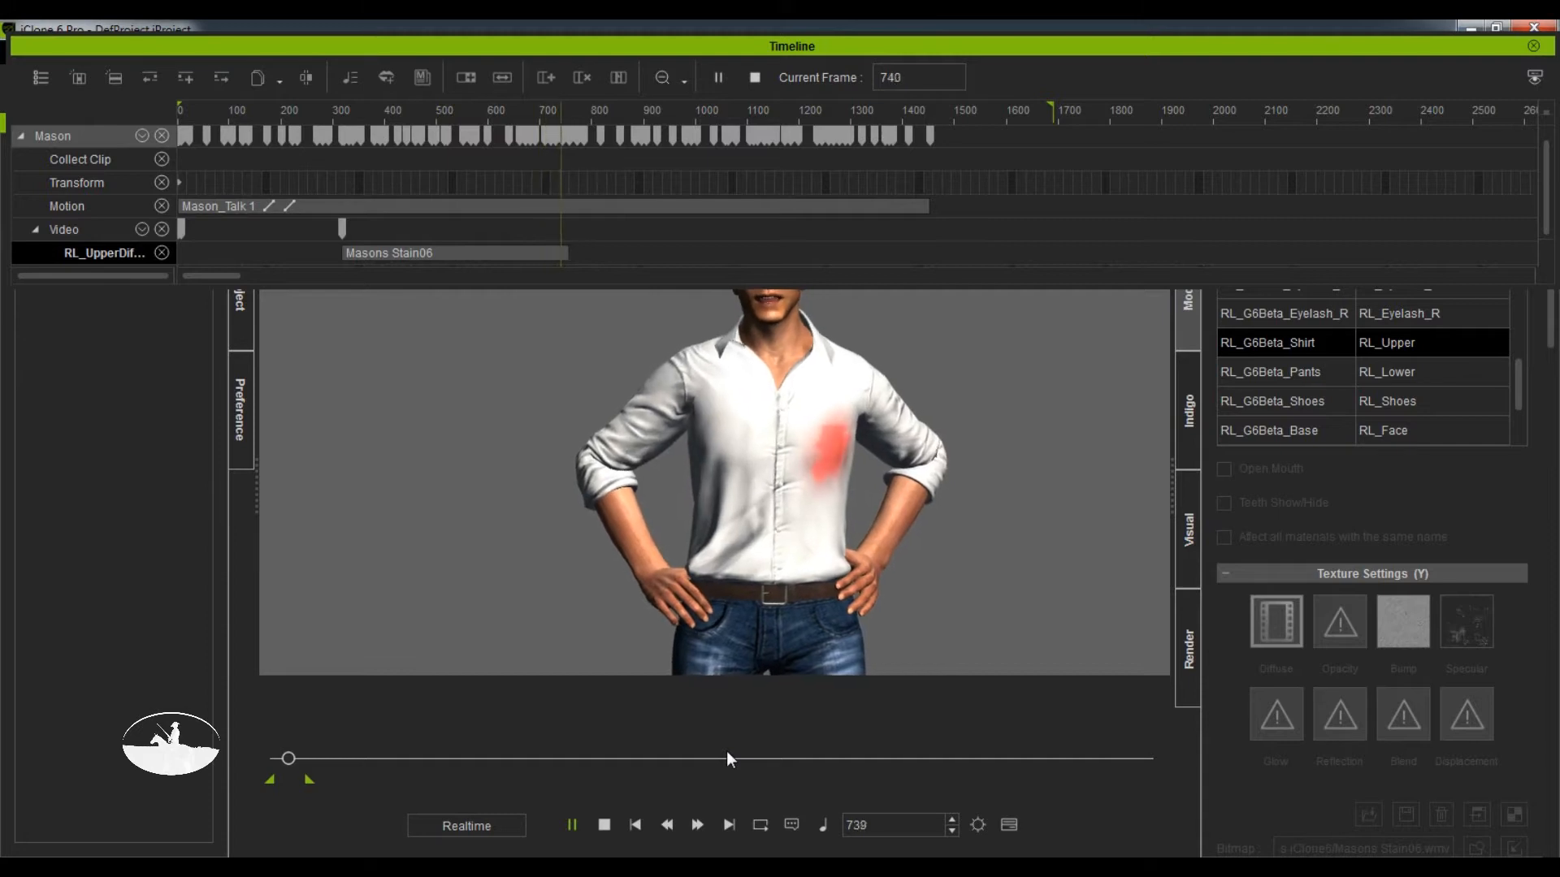
pyautogui.click(575, 824)
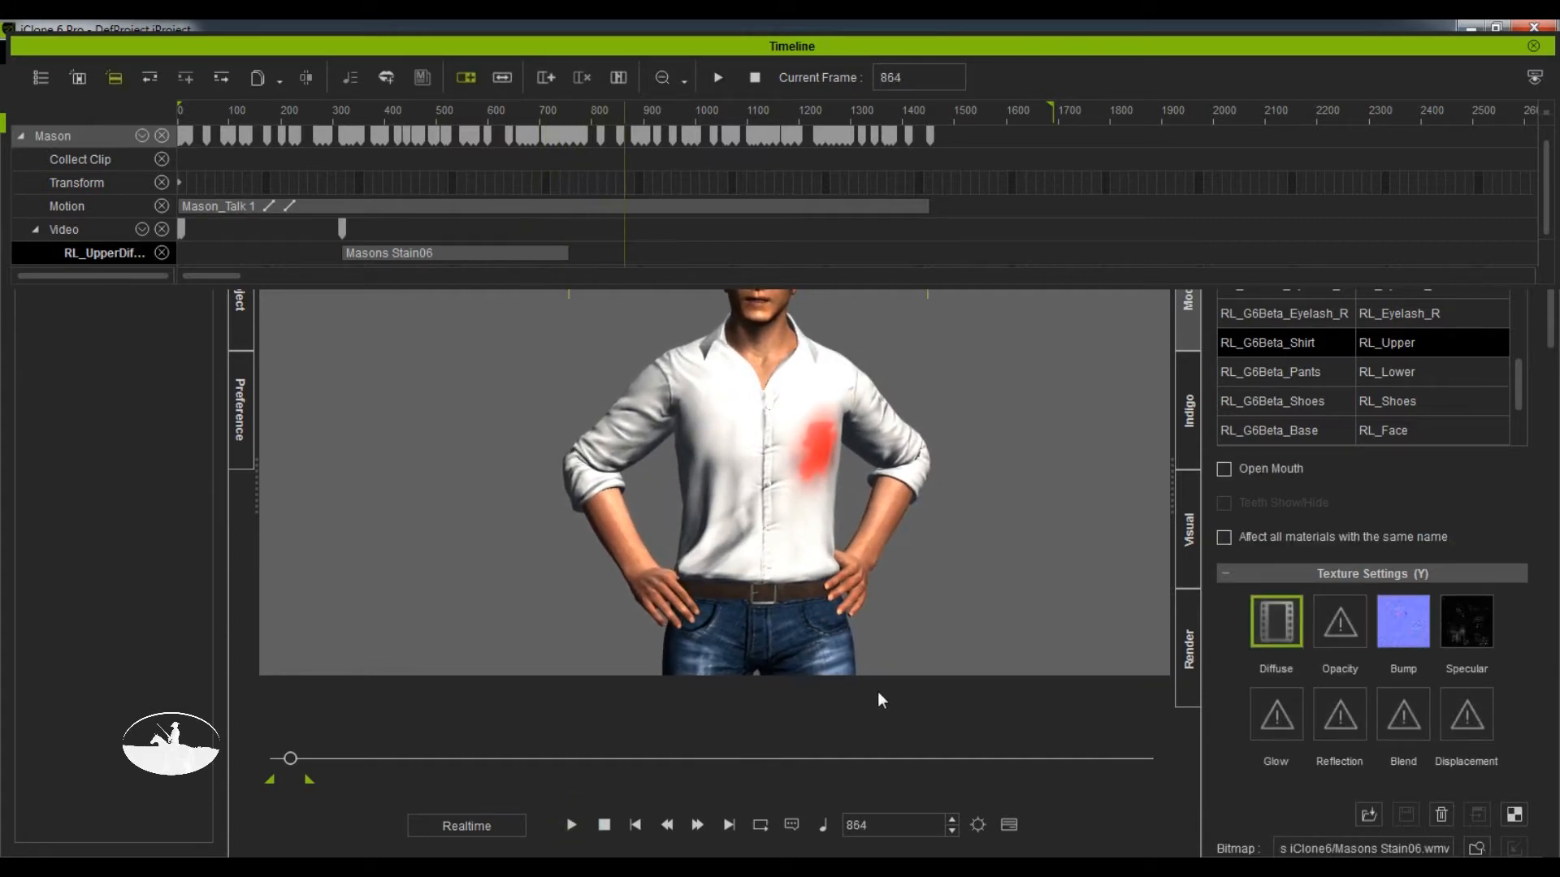
pyautogui.press('F3')
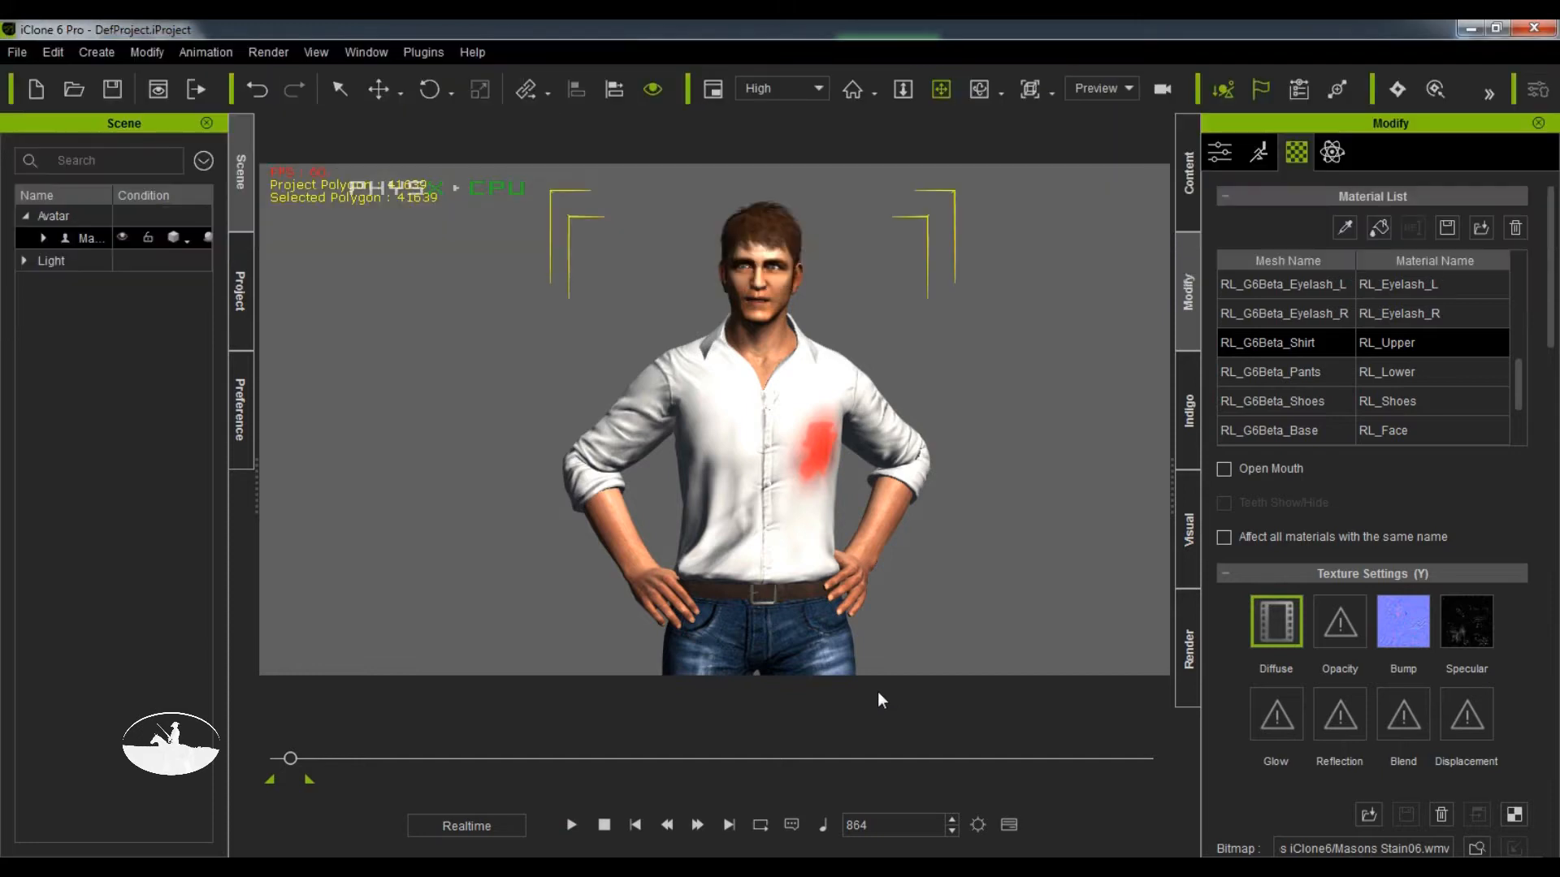